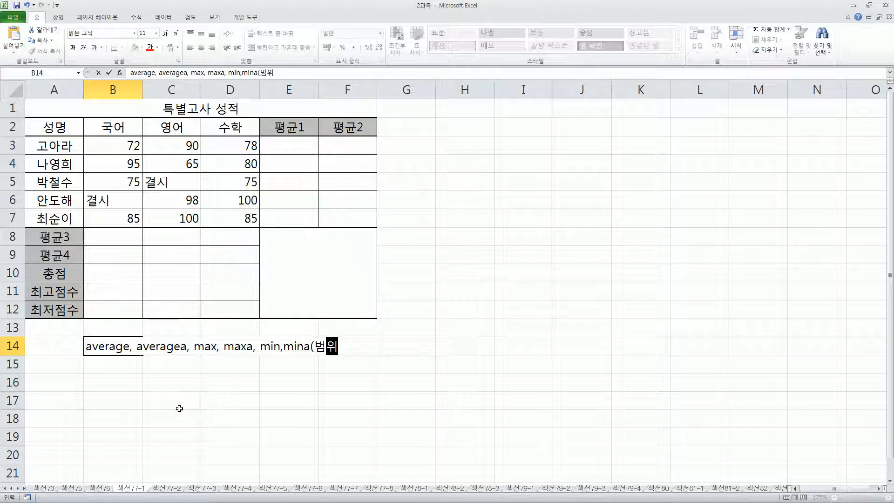
Step: Complete the function syntax note in B14 as "average, averagea, max, maxa, min,mina(범위)"
key(shift+Left)
key(Right)
key(Right)
key(Right)
key(Left)
key(Left)
key(Left)
key(Left)
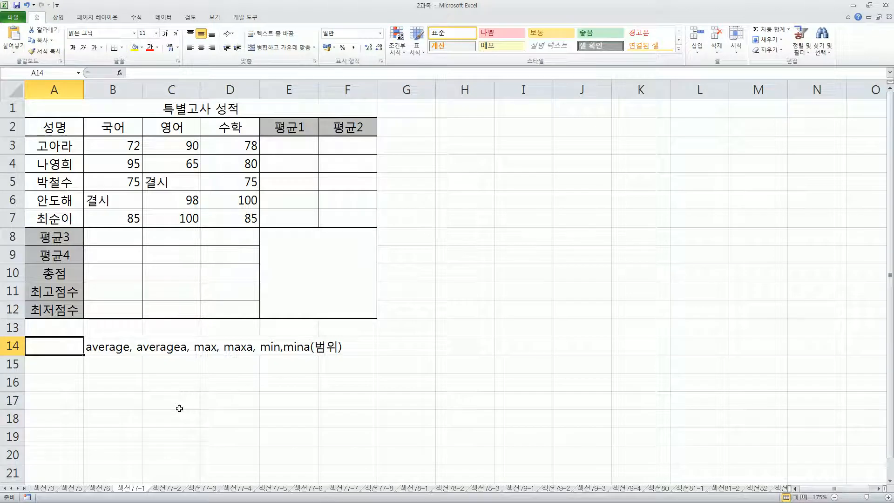
Step: Write the syntax note averageif(조건범위,"조건",평균범위) as text in B15
key(Down)
key(Right)
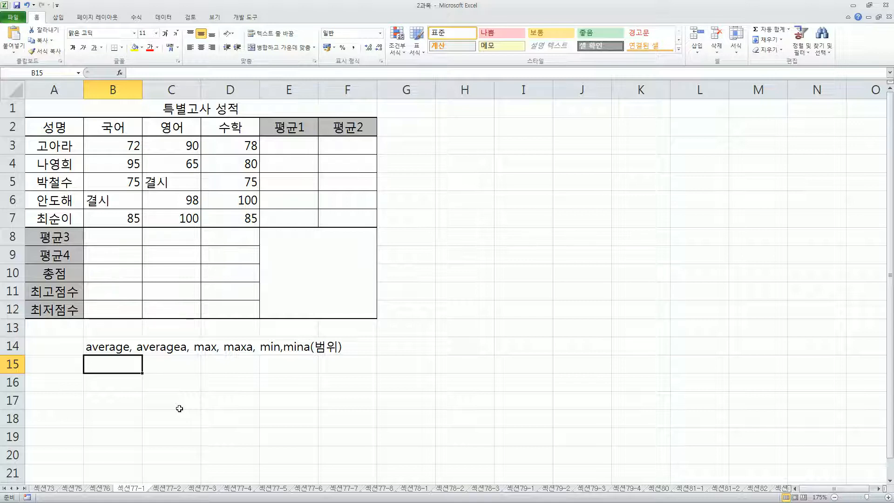
text(avera)
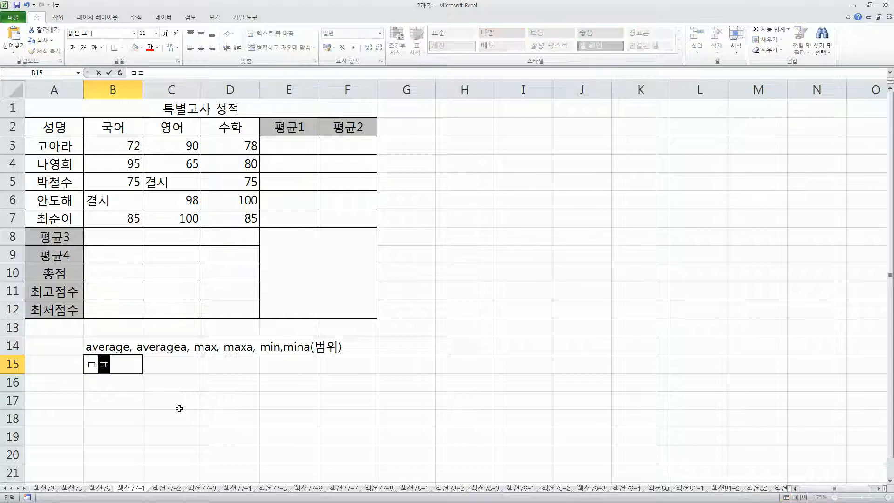
text(g)
key(BackSpace)
text(ager)
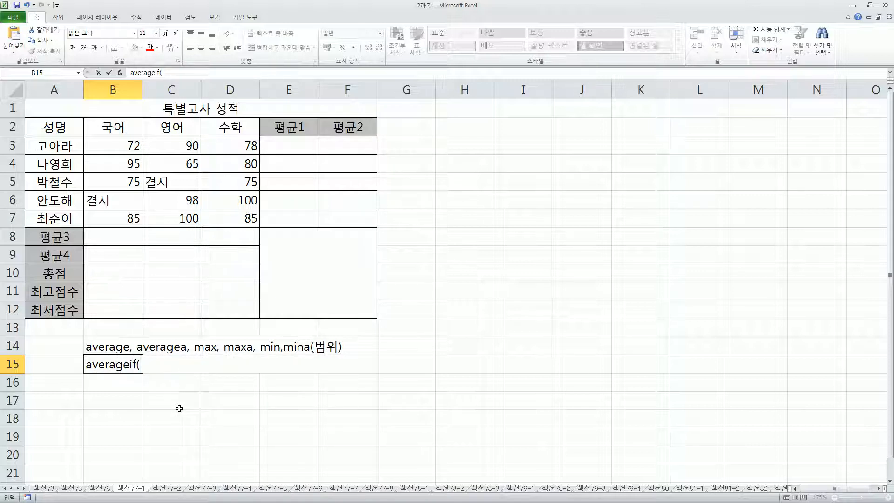
text(족ㄴ)
key(BackSpace)
key(BackSpace)
text(조저)
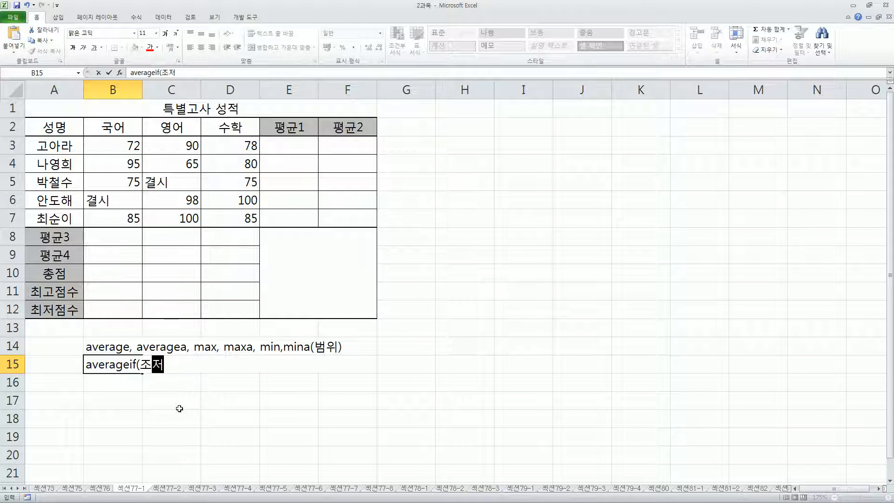
text(ㄴ범위,)
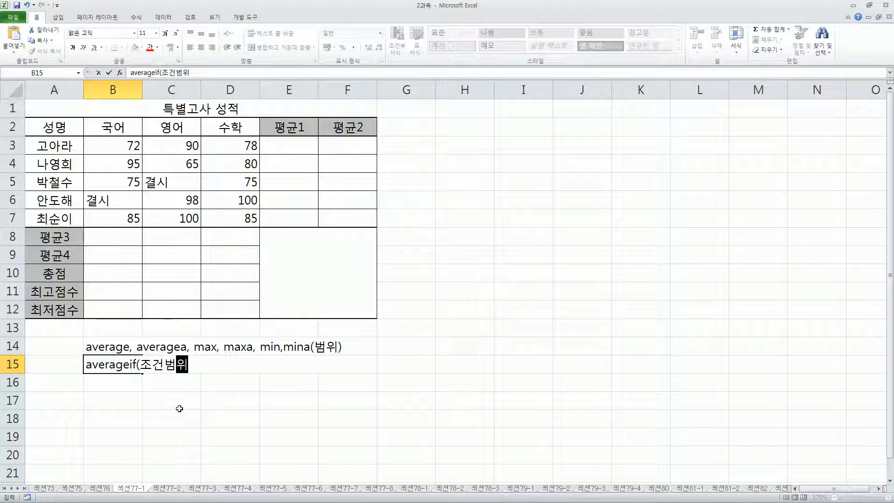
text("조건")
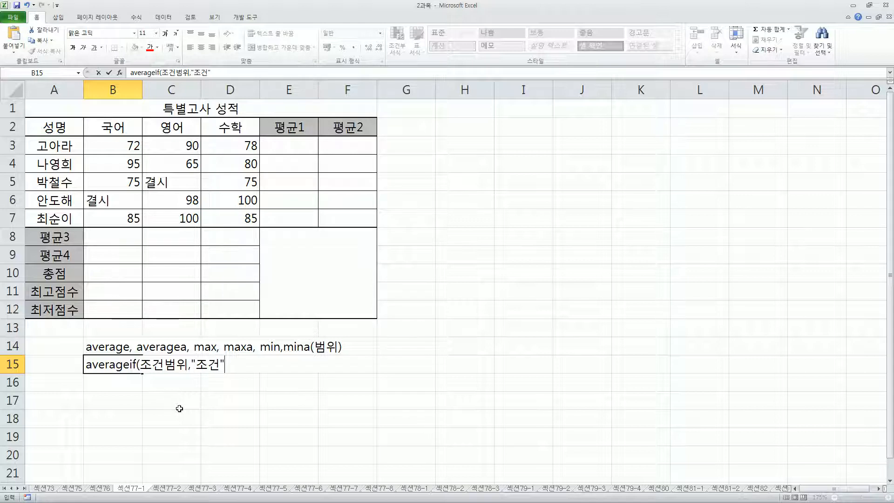
text(,평규)
text(범위)
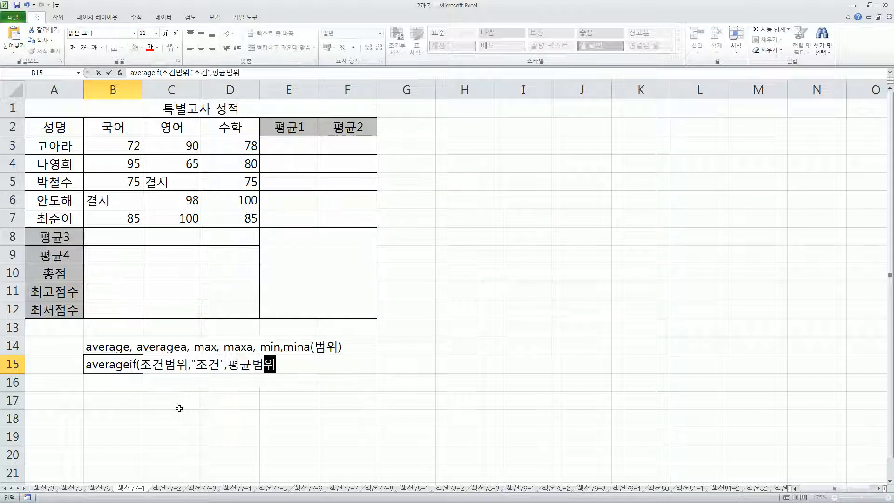
key(Return)
Step: Write the syntax note averageifs(평균범위,조건범위1,"조건1",조건범위2,"조건2"....) as text in B16
text(a)
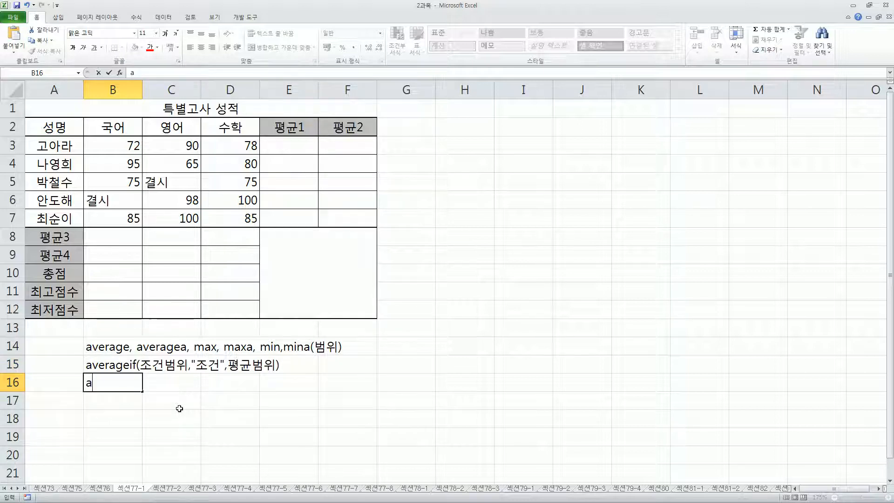
text(veragei)
key(BackSpace)
text(fs)
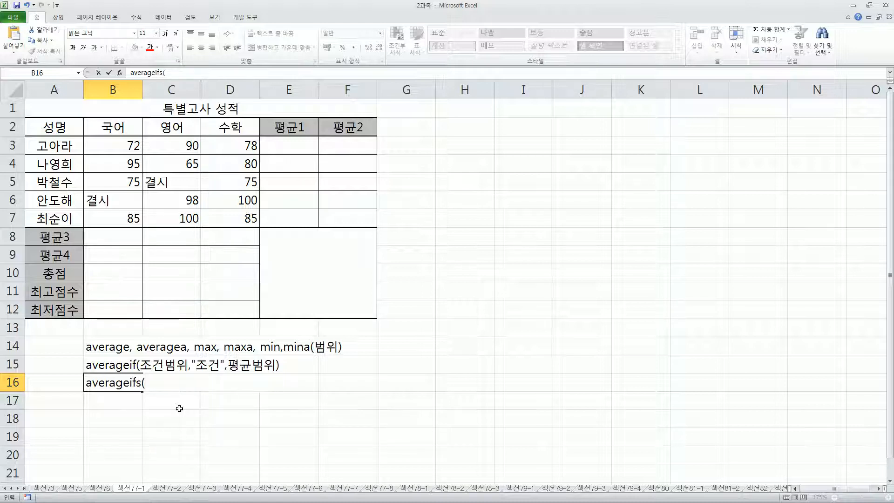
text((평규범위,)
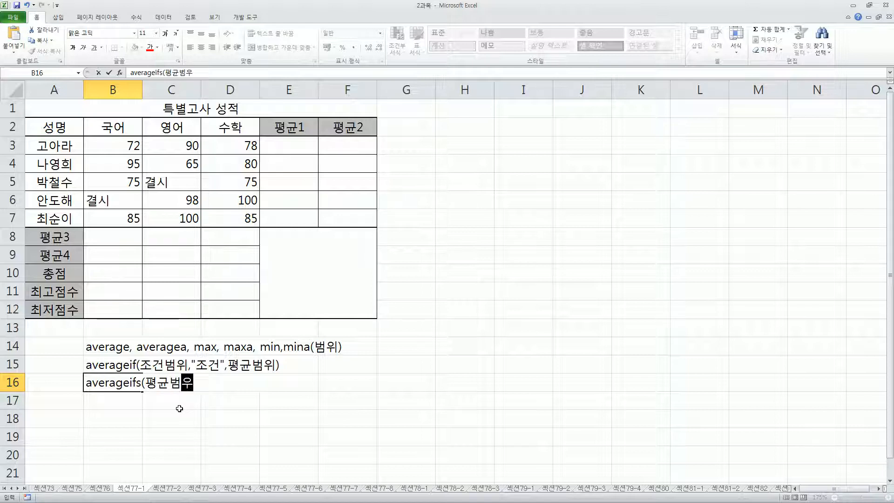
text(조)
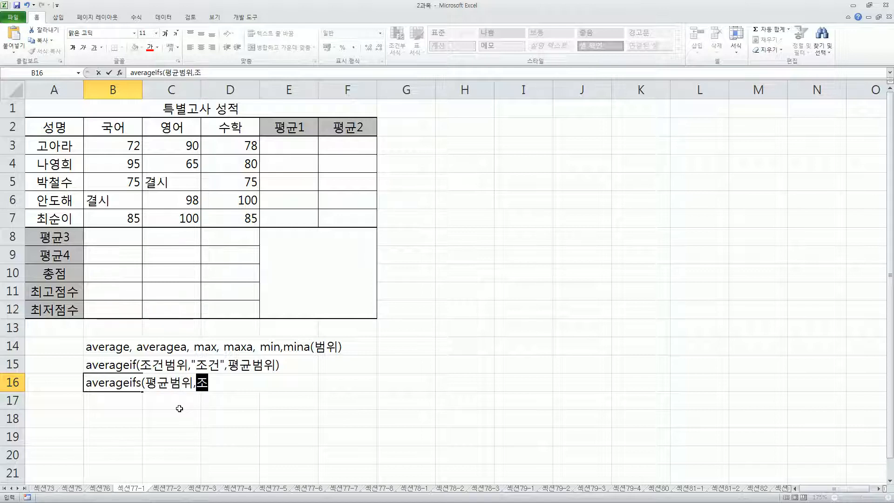
text(건버범위)
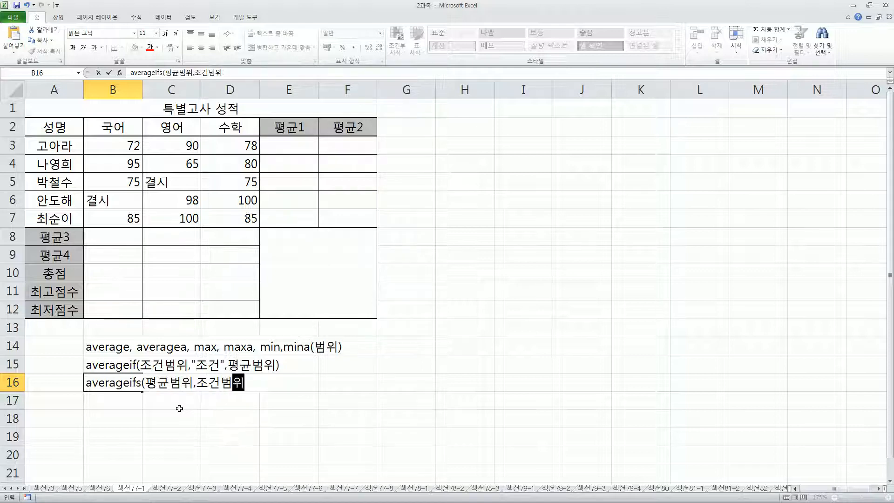
text(1,"조건1)
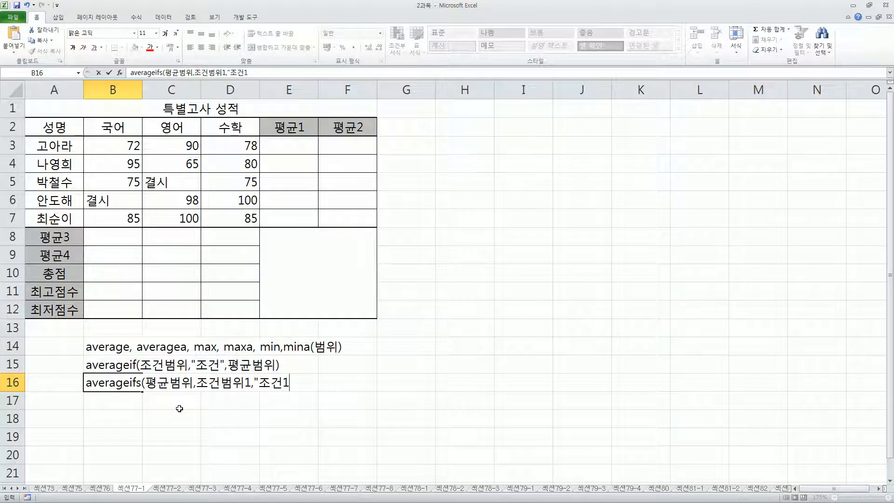
text(",)
text(조건범우)
text(2,")
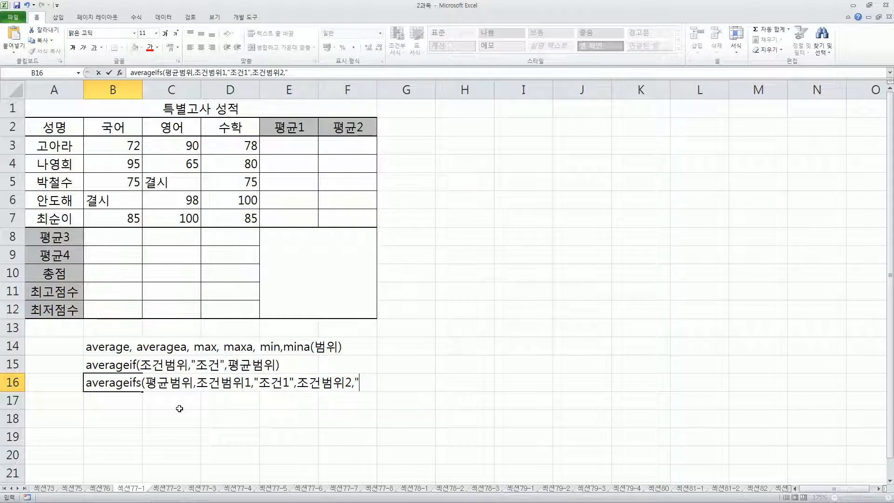
text(조건2"....)
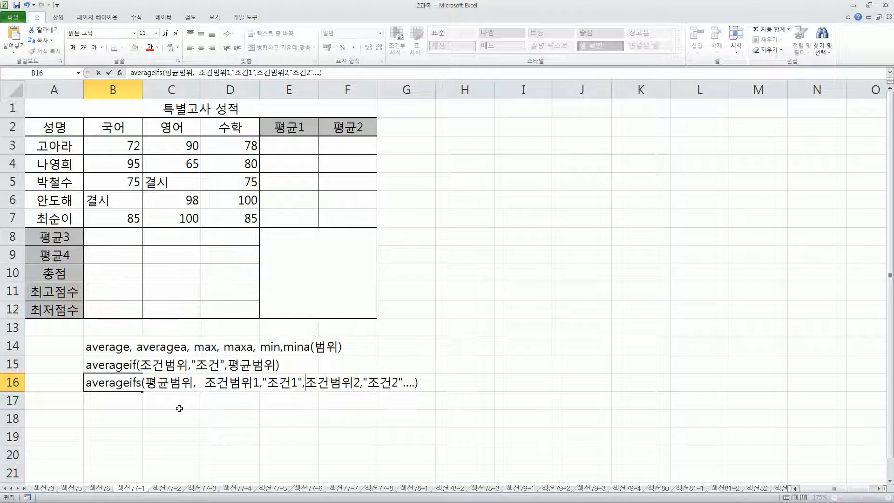
Step: Space out the arguments of the averageifs note in B16 around its commas and commit the entry
key(Left)
key(Left)
key(Left)
key(Left)
key(Left)
key(Left)
key(Left)
key(Right)
key(Right)
key(Right)
key(Right)
key(Right)
key(Right)
key(Right)
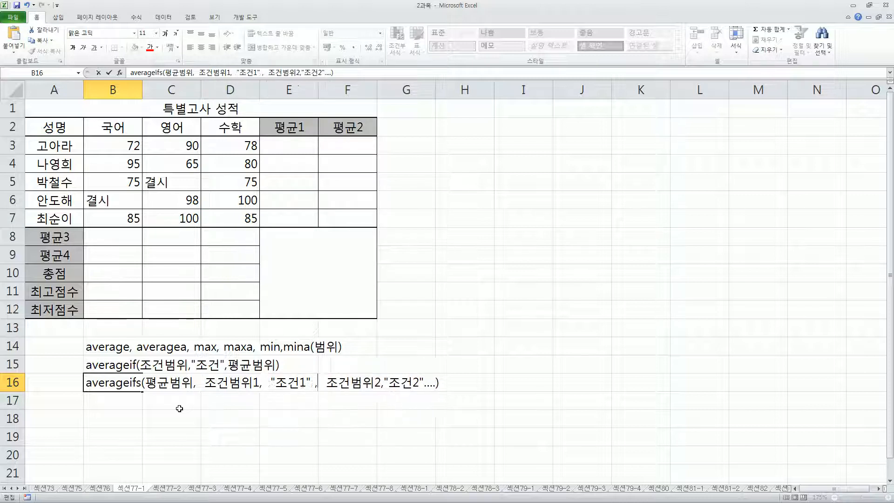
key(Right)
key(Right)
key(Right)
key(Right)
key(Right)
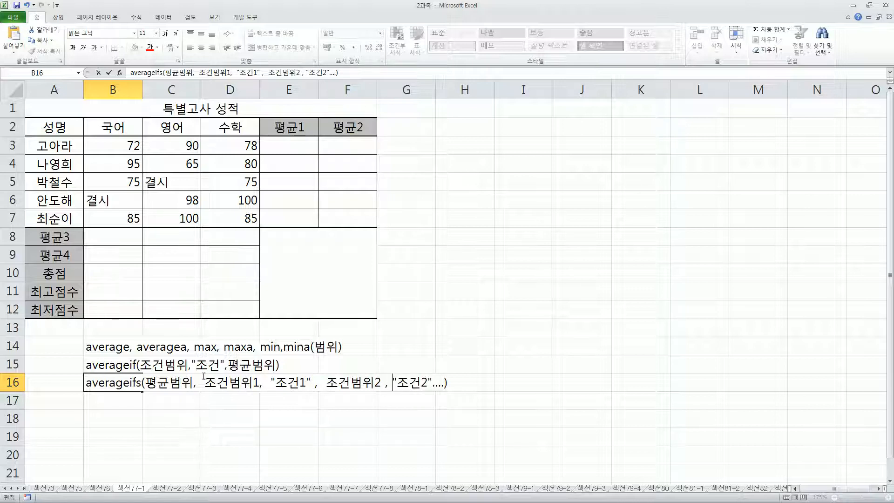
click(233, 417)
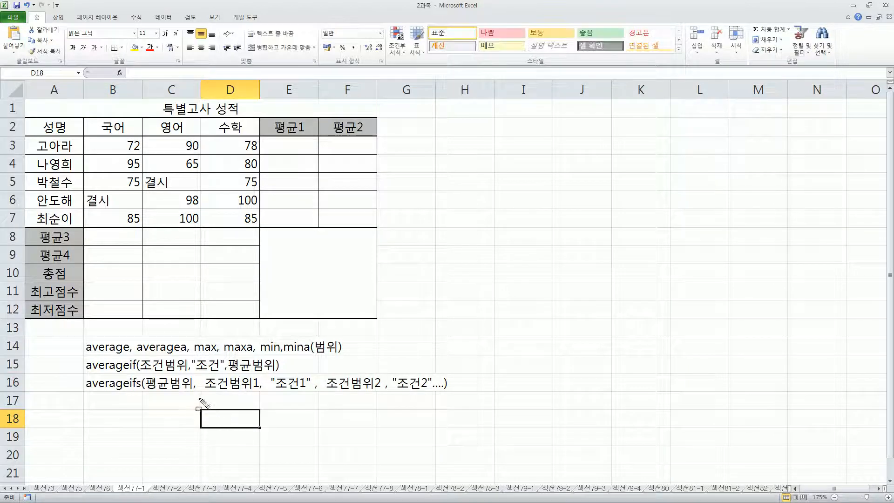
drag(197, 361, 218, 371)
drag(275, 377, 306, 389)
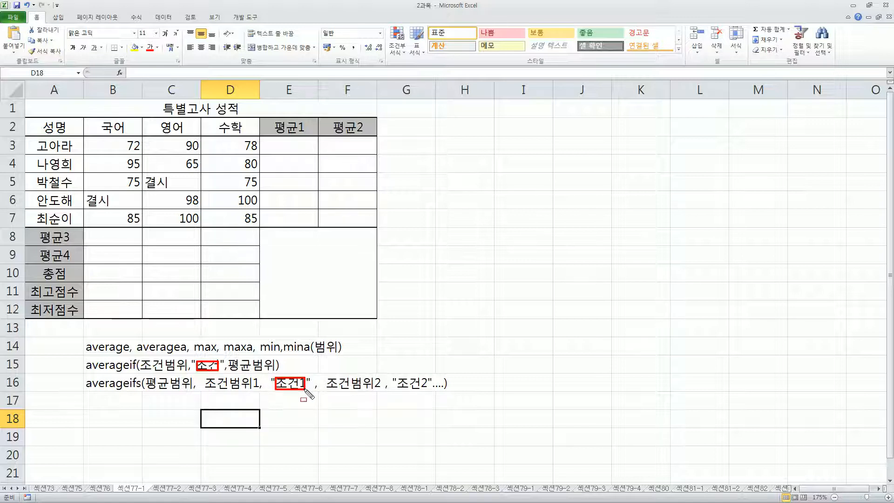
mouse_move(397, 377)
mouse_down()
mouse_move(399, 391)
mouse_move(426, 391)
mouse_up()
mouse_move(144, 359)
mouse_down()
mouse_move(180, 369)
mouse_move(142, 370)
mouse_move(143, 357)
mouse_up()
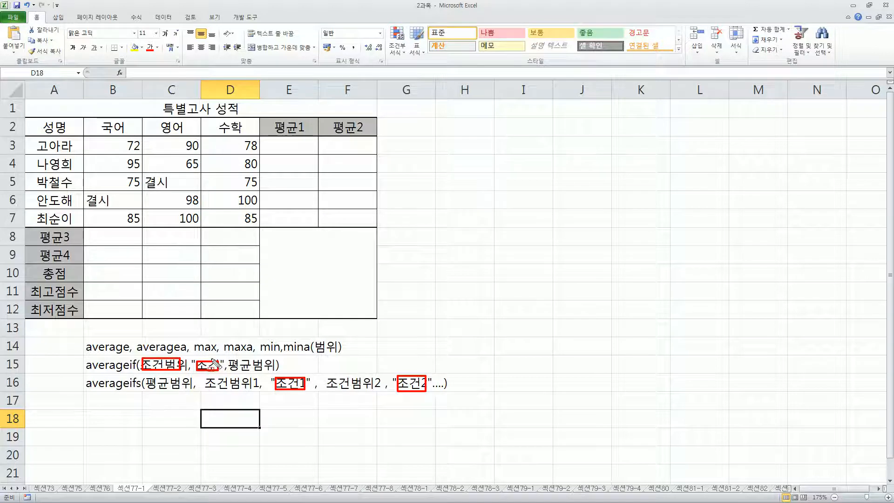
drag(255, 371, 256, 373)
drag(201, 394, 446, 395)
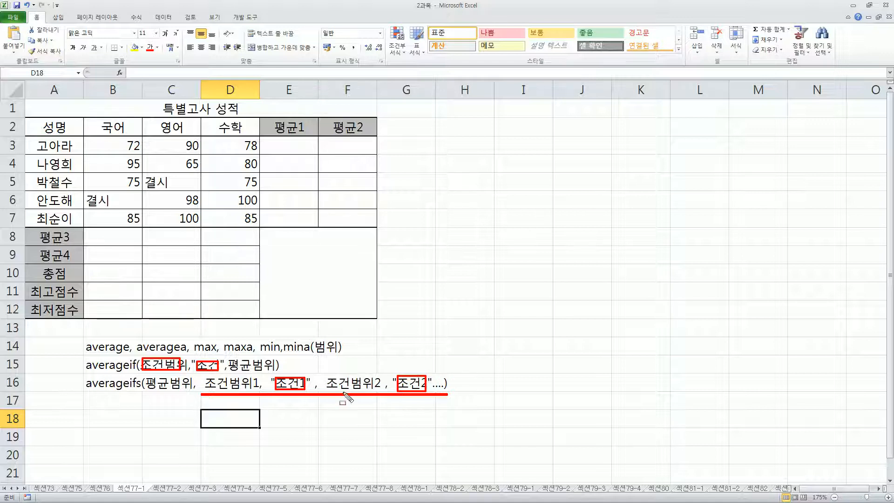
drag(211, 377, 250, 409)
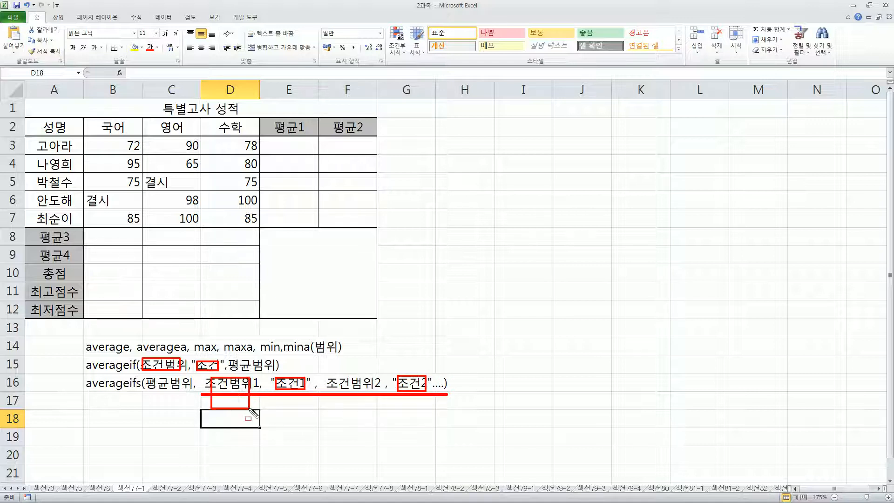
drag(279, 371, 303, 414)
mouse_move(334, 369)
mouse_down()
mouse_move(356, 407)
mouse_move(380, 419)
mouse_up()
drag(400, 365, 425, 422)
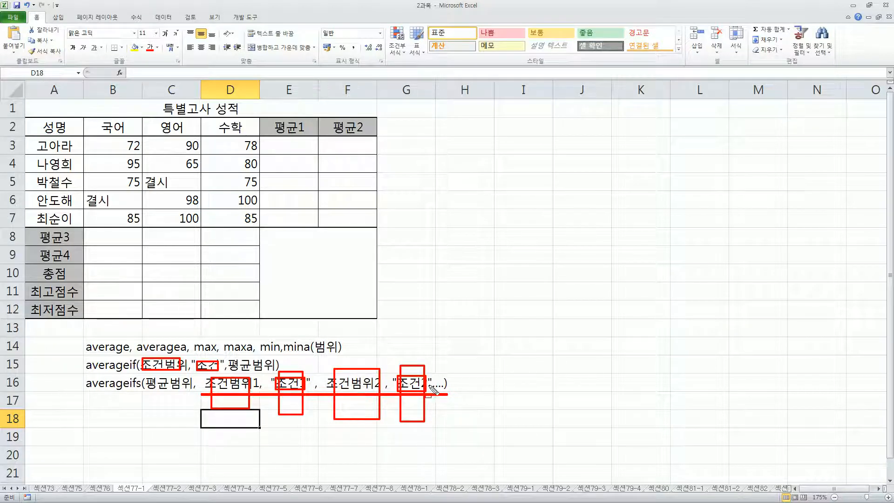
key(Escape)
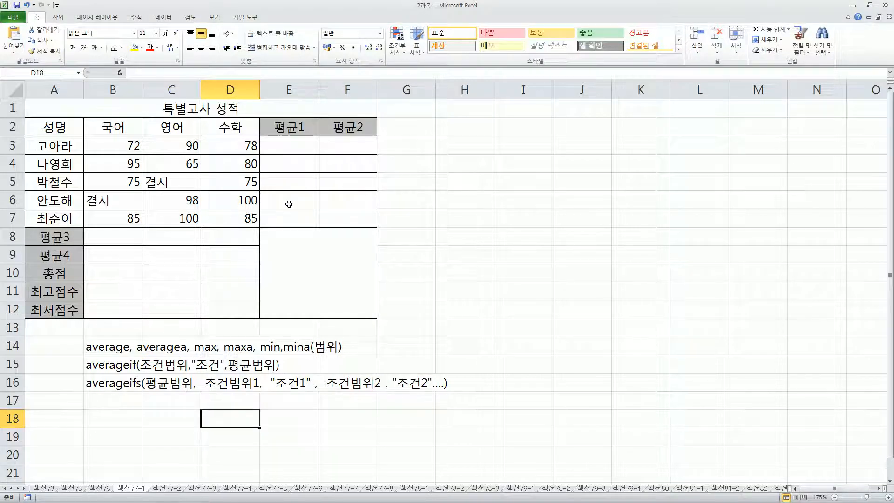
Step: Select E3, the first empty cell under the 평균1 heading
click(288, 144)
click(290, 127)
click(333, 127)
mouse_move(284, 149)
mouse_down()
mouse_move(325, 143)
mouse_move(299, 144)
mouse_up()
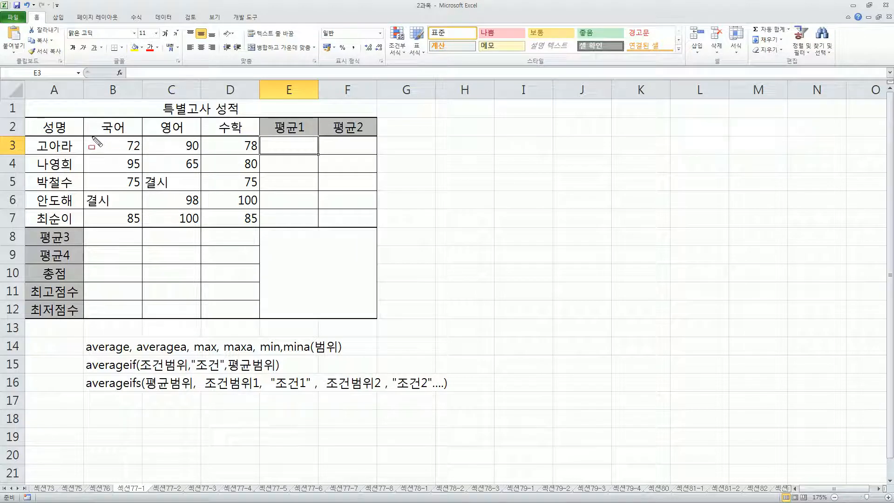
mouse_move(93, 139)
mouse_down()
mouse_move(201, 159)
mouse_move(248, 155)
mouse_move(251, 233)
mouse_move(259, 224)
mouse_up()
drag(270, 139, 305, 220)
mouse_move(334, 138)
mouse_down()
mouse_move(368, 226)
mouse_move(354, 218)
mouse_up()
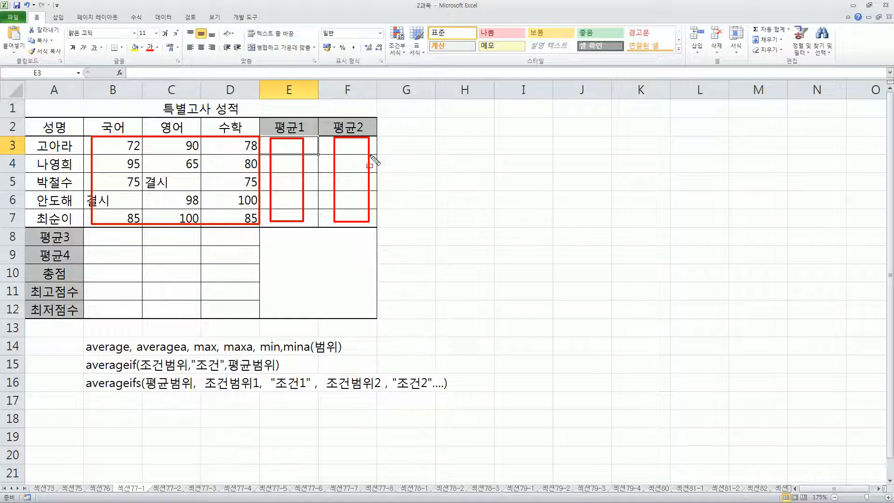
key(Escape)
Step: Enter =AVERAGE(B3:D3) in E3 to calculate 평균1 for the first student
text(=aver)
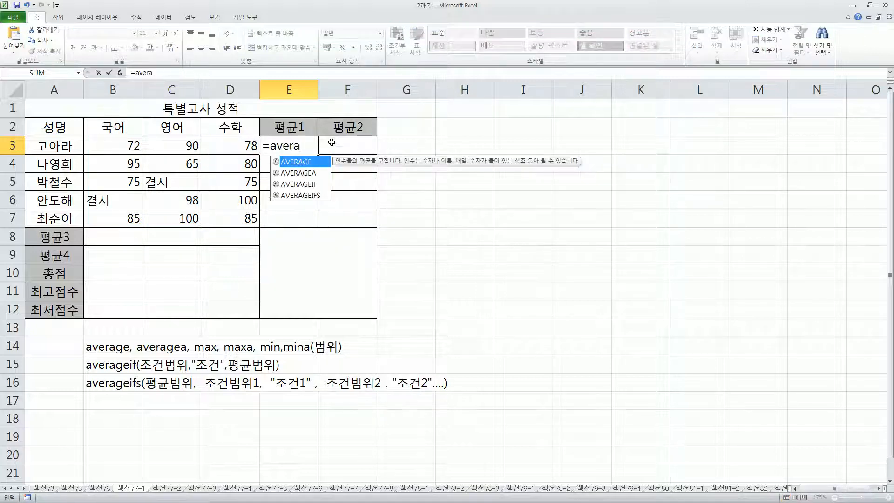
text(a)
key(Tab)
drag(233, 146, 112, 145)
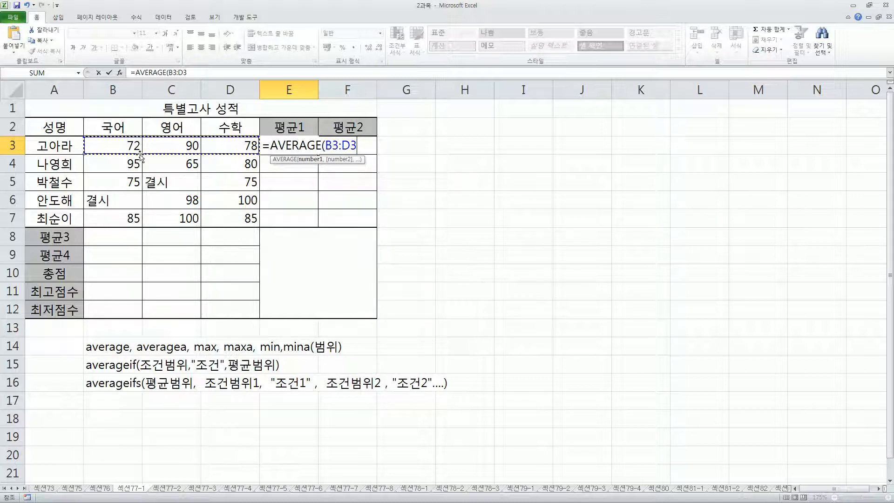
text())
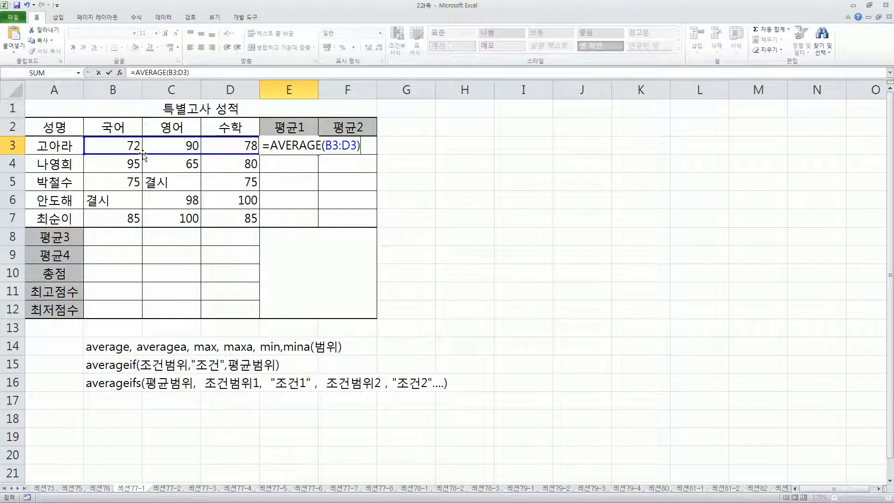
key(Return)
Step: Enter =averagea(B3:D3) in F3 to calculate 평균2 for the first student
key(Up)
key(Right)
text(=av)
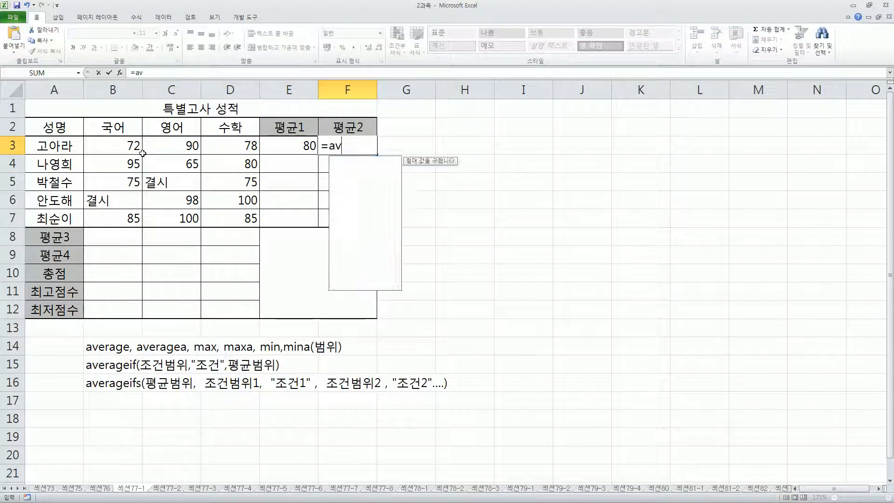
text(eragea()
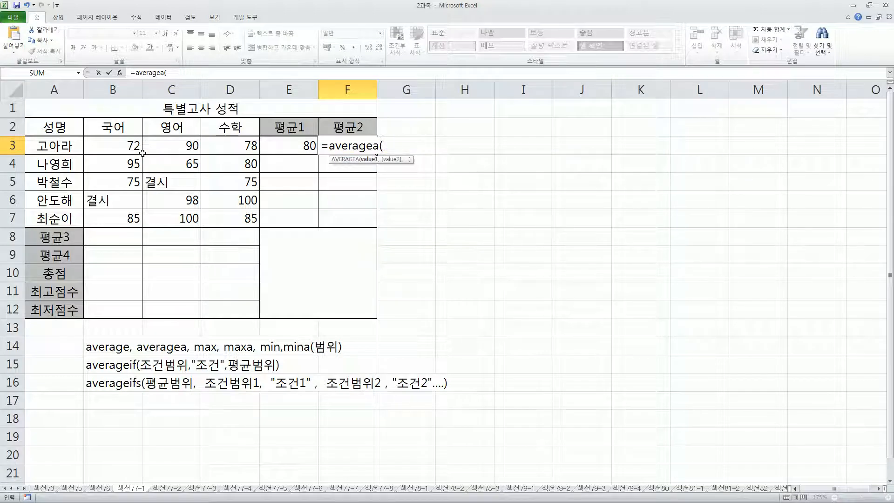
key(Left)
key(Left)
key(shift+Left)
key(shift+Left)
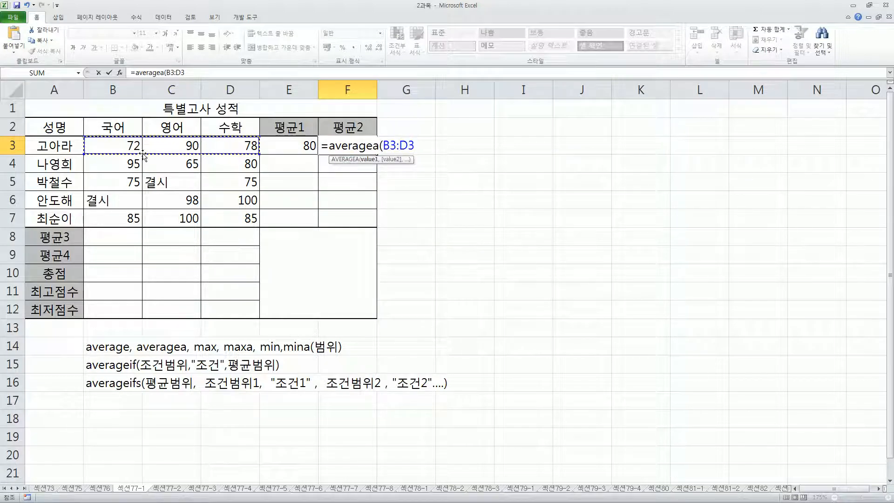
text())
key(Return)
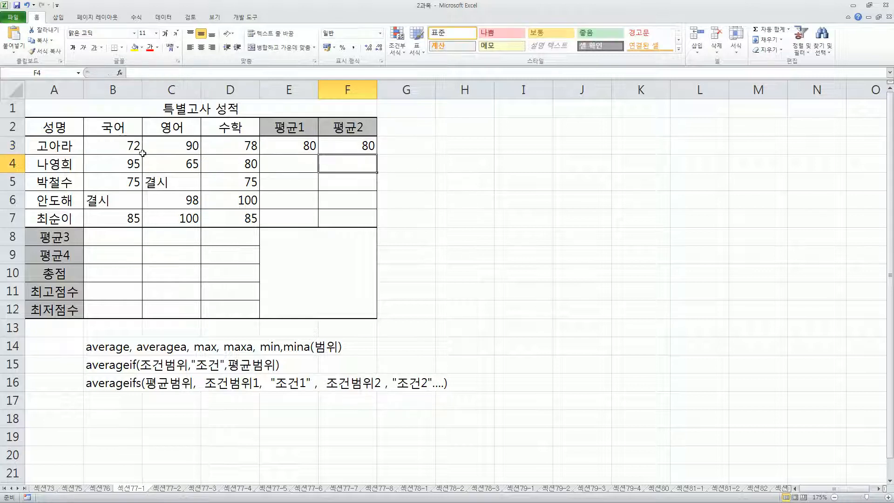
Step: Fill the 평균1 formula in E3 down to E7 and the 평균2 formula in F3 down to F7
click(289, 141)
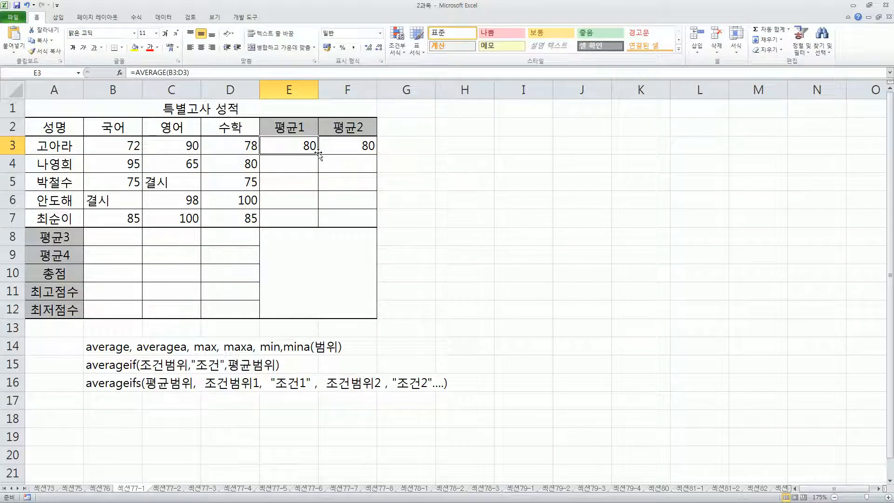
drag(319, 156, 320, 224)
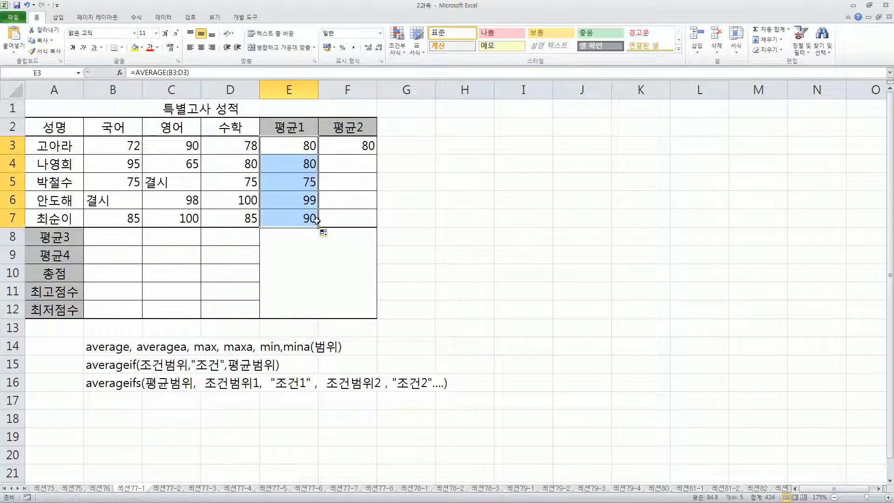
click(355, 144)
drag(377, 154, 374, 226)
click(455, 160)
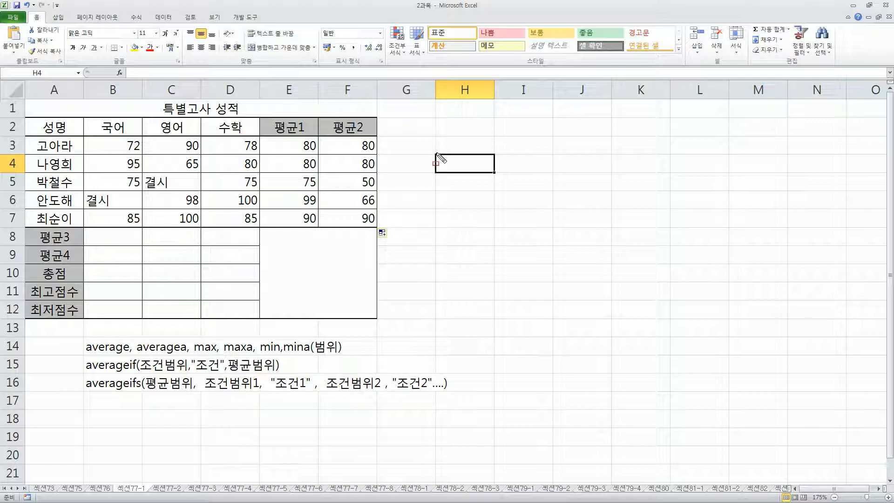
mouse_move(278, 106)
mouse_down()
mouse_move(286, 116)
mouse_move(300, 97)
mouse_move(350, 119)
mouse_move(364, 101)
mouse_up()
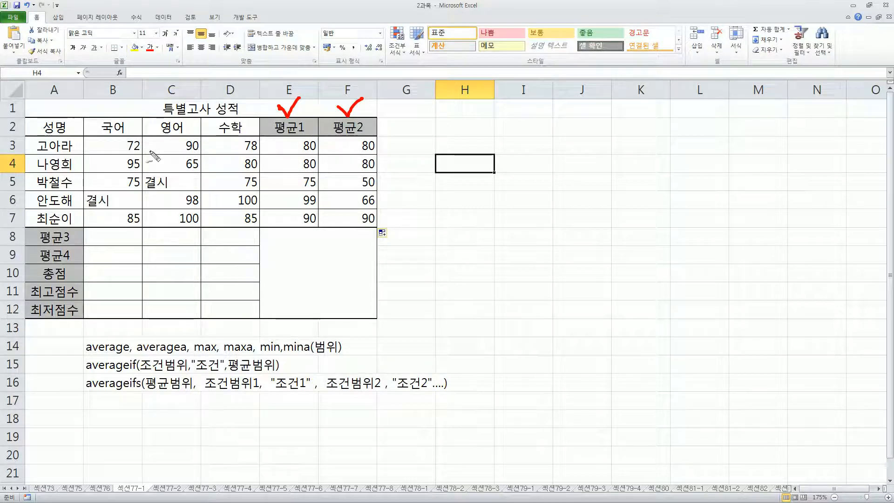
drag(119, 144, 120, 171)
mouse_move(262, 144)
mouse_down()
mouse_move(272, 158)
mouse_move(264, 172)
mouse_up()
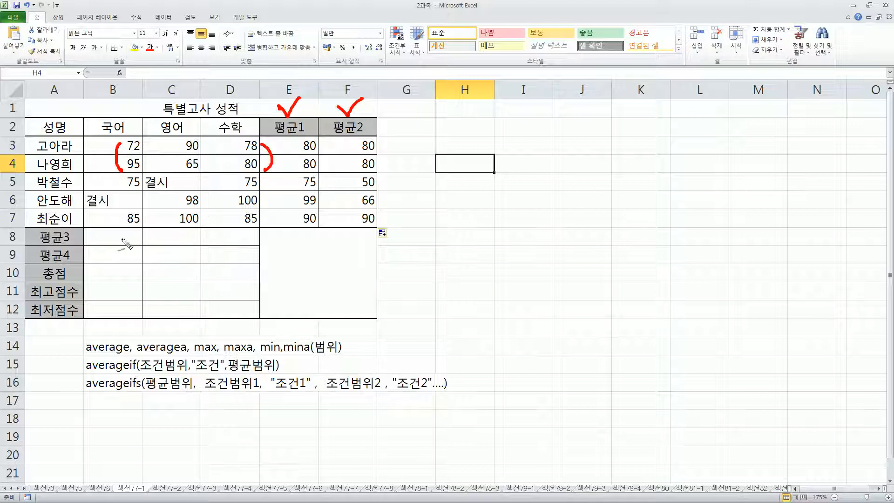
drag(113, 213, 117, 226)
mouse_move(264, 210)
mouse_down()
mouse_move(264, 227)
mouse_move(396, 222)
mouse_up()
drag(296, 152, 366, 151)
drag(305, 171, 390, 165)
drag(176, 178, 186, 176)
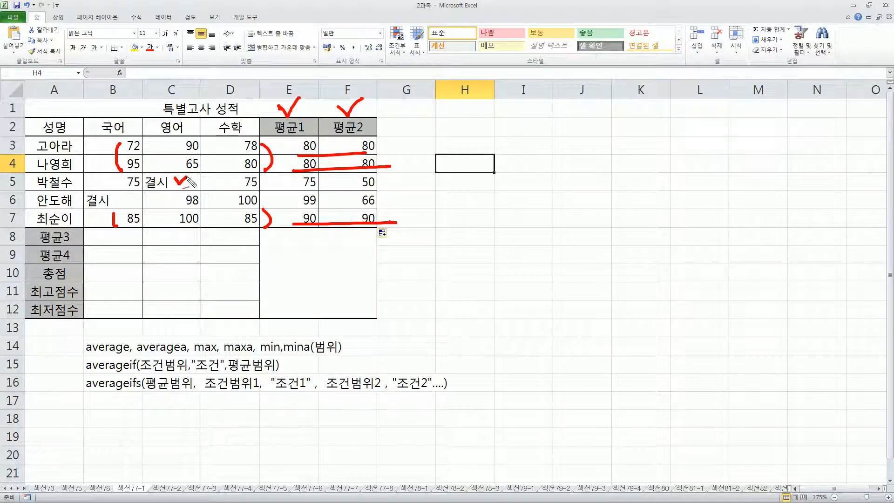
drag(113, 198, 124, 196)
drag(294, 190, 381, 188)
drag(295, 207, 383, 205)
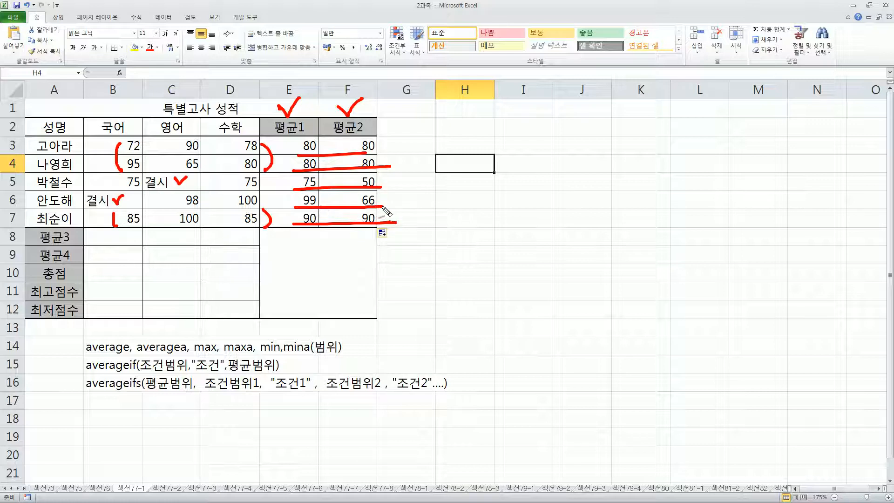
key(e)
mouse_move(296, 174)
mouse_down()
mouse_move(298, 214)
mouse_move(321, 210)
mouse_up()
drag(116, 175, 141, 191)
mouse_move(241, 173)
mouse_down()
mouse_move(252, 189)
mouse_move(265, 189)
mouse_up()
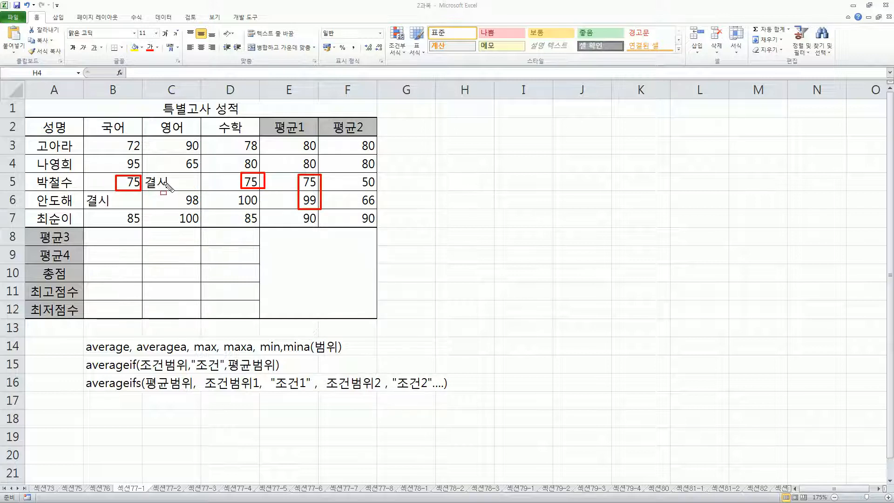
click(129, 184)
click(243, 182)
click(302, 182)
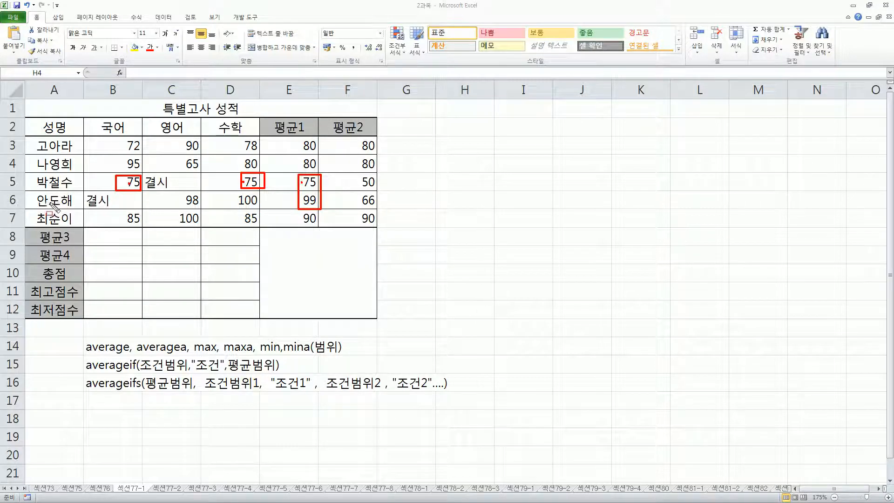
mouse_move(173, 193)
mouse_down()
mouse_move(175, 206)
mouse_move(258, 207)
mouse_up()
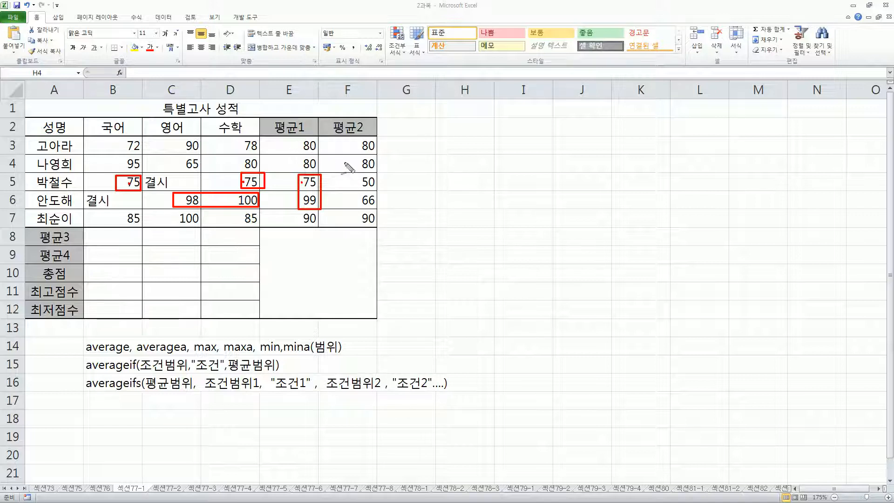
key(Escape)
key(ctrl+shift+d)
mouse_move(355, 180)
mouse_down()
mouse_move(341, 194)
mouse_move(377, 206)
mouse_up()
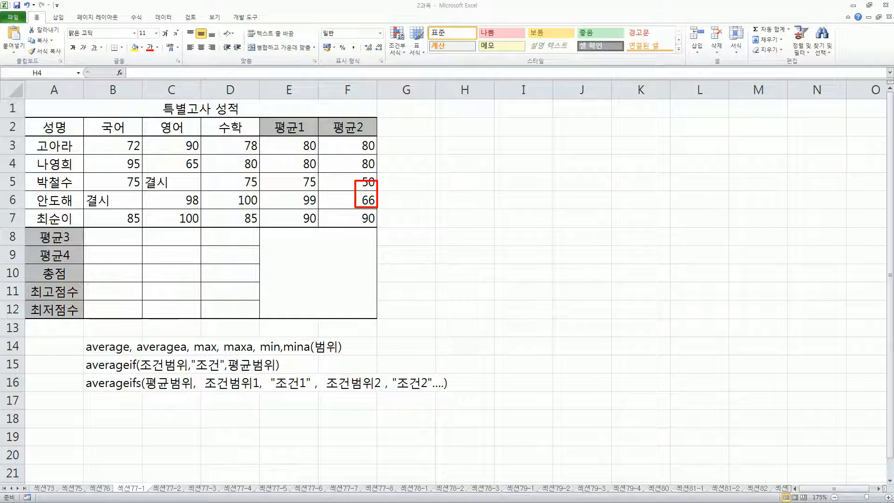
drag(114, 177, 247, 170)
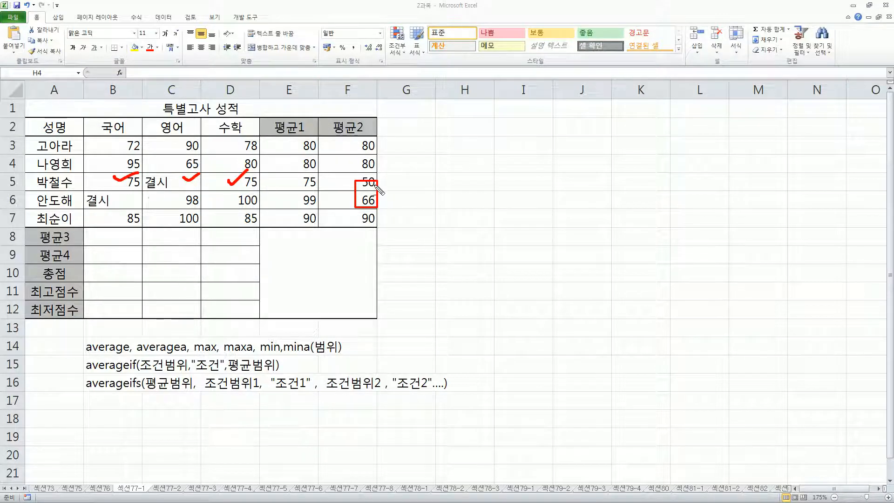
drag(121, 200, 242, 196)
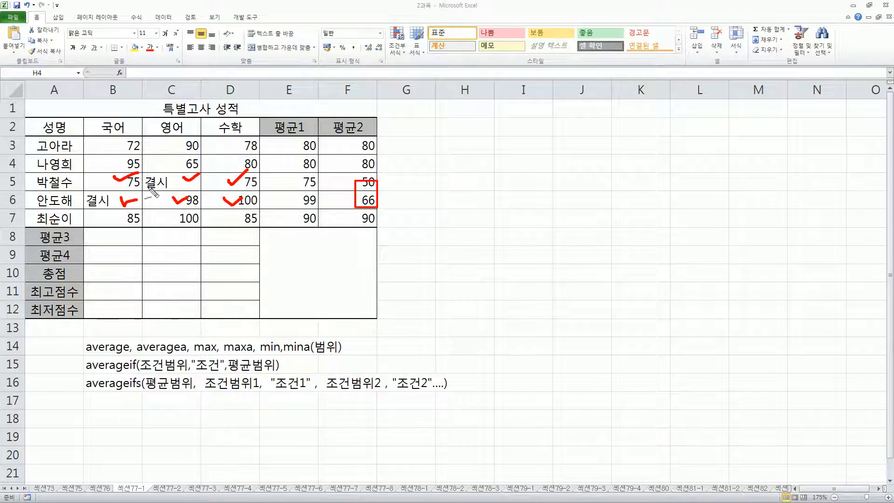
mouse_move(108, 189)
mouse_down()
mouse_move(273, 188)
mouse_move(100, 187)
mouse_up()
drag(162, 201, 167, 199)
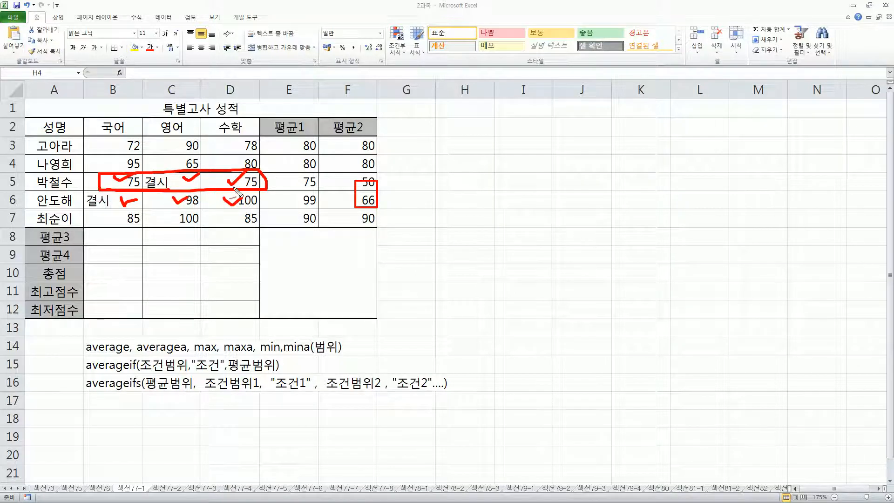
mouse_move(100, 191)
mouse_down()
mouse_move(80, 215)
mouse_move(268, 215)
mouse_move(244, 191)
mouse_up()
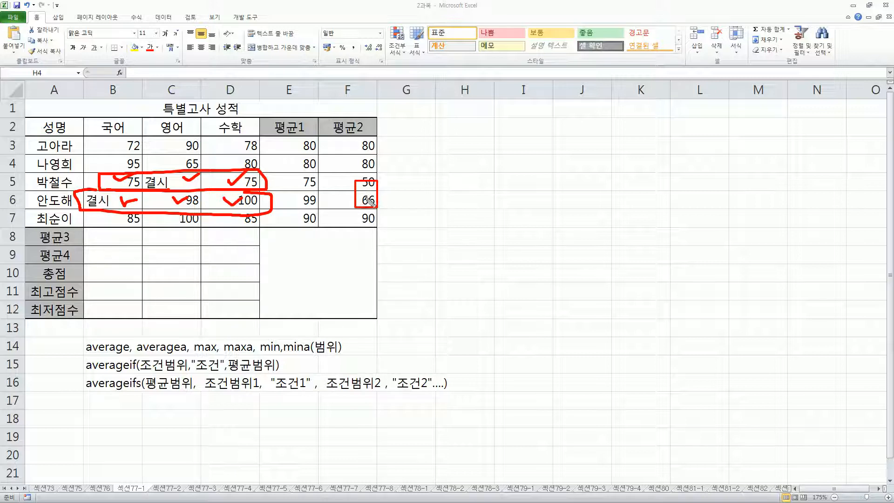
mouse_move(321, 179)
mouse_down()
mouse_move(293, 209)
mouse_move(311, 176)
mouse_up()
mouse_move(380, 175)
mouse_down()
mouse_move(368, 174)
mouse_move(365, 205)
mouse_move(386, 189)
mouse_move(371, 173)
mouse_up()
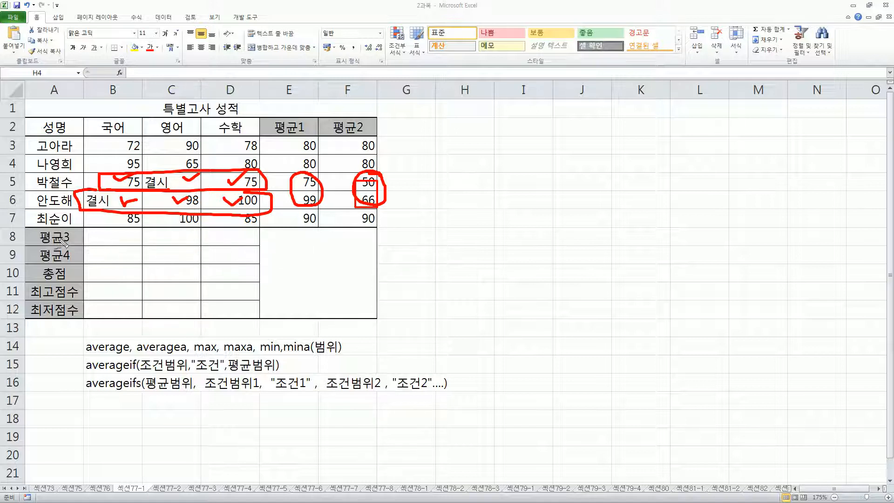
mouse_move(39, 230)
mouse_down()
mouse_move(65, 265)
mouse_move(75, 231)
mouse_move(45, 256)
mouse_move(89, 259)
mouse_up()
key(Escape)
click(287, 246)
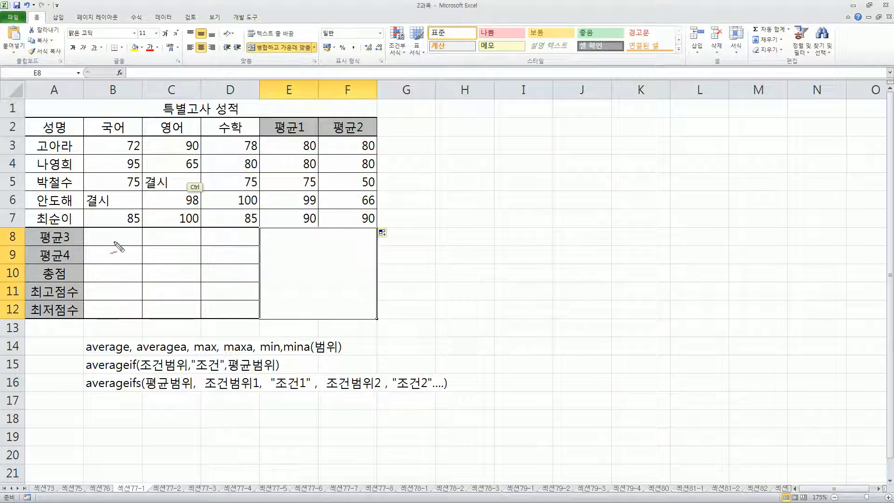
mouse_move(79, 243)
mouse_down()
mouse_move(27, 247)
mouse_move(86, 242)
mouse_up()
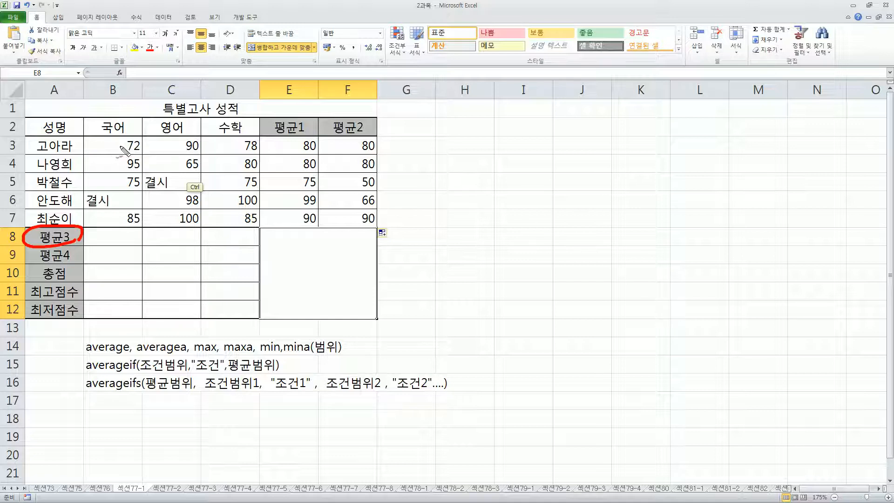
drag(114, 236, 108, 240)
mouse_move(112, 140)
mouse_down()
mouse_move(104, 200)
mouse_move(147, 219)
mouse_move(116, 137)
mouse_up()
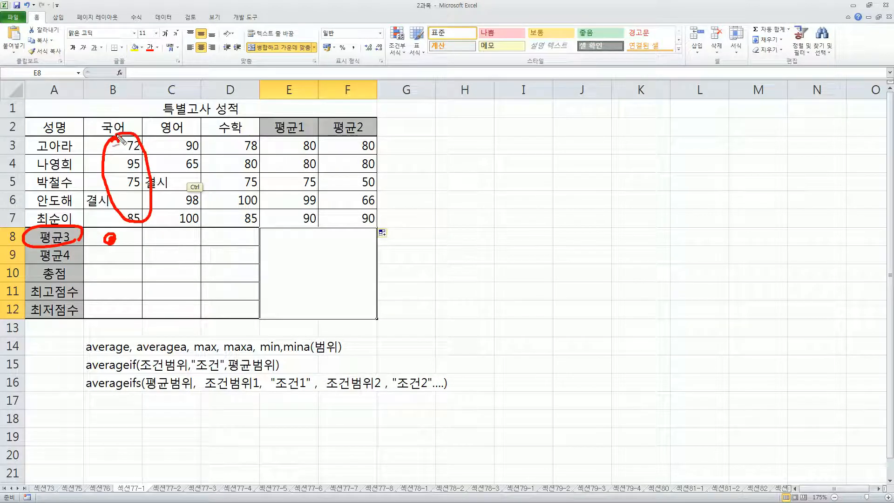
drag(169, 237, 170, 240)
mouse_move(192, 135)
mouse_down()
mouse_move(186, 224)
mouse_move(198, 138)
mouse_up()
drag(223, 236, 226, 239)
mouse_move(255, 136)
mouse_down()
mouse_move(240, 135)
mouse_move(231, 216)
mouse_move(266, 160)
mouse_up()
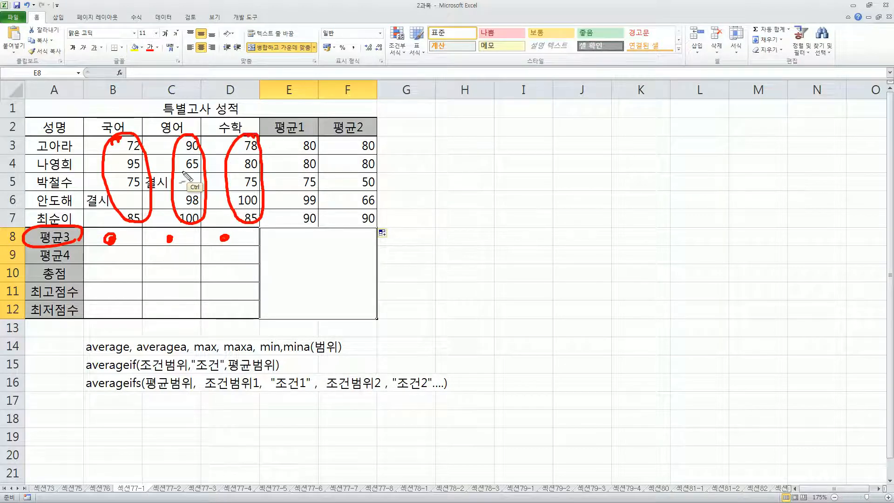
mouse_move(280, 108)
mouse_down()
mouse_move(289, 123)
mouse_move(342, 88)
mouse_up()
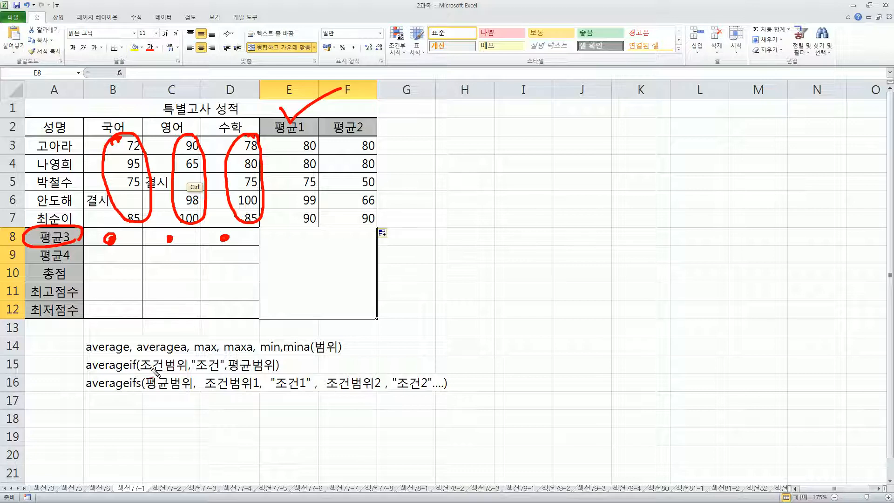
mouse_move(148, 374)
mouse_down()
mouse_move(201, 382)
mouse_move(209, 373)
mouse_move(263, 374)
mouse_up()
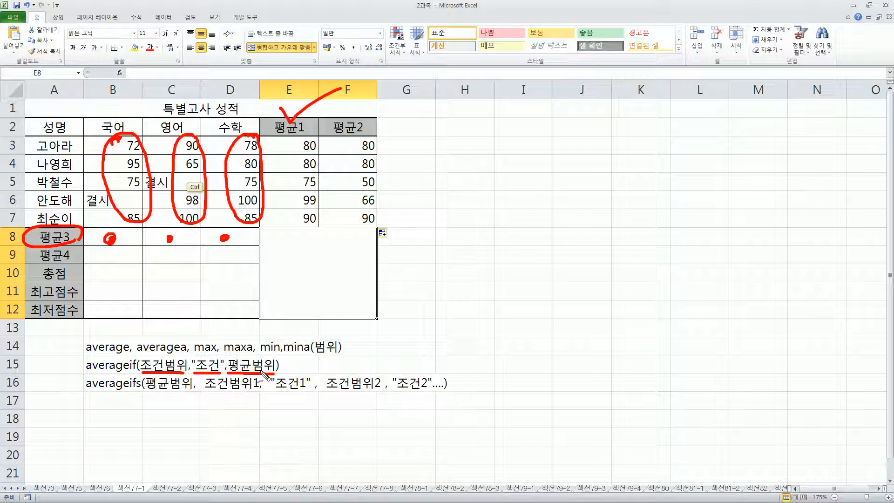
key(Escape)
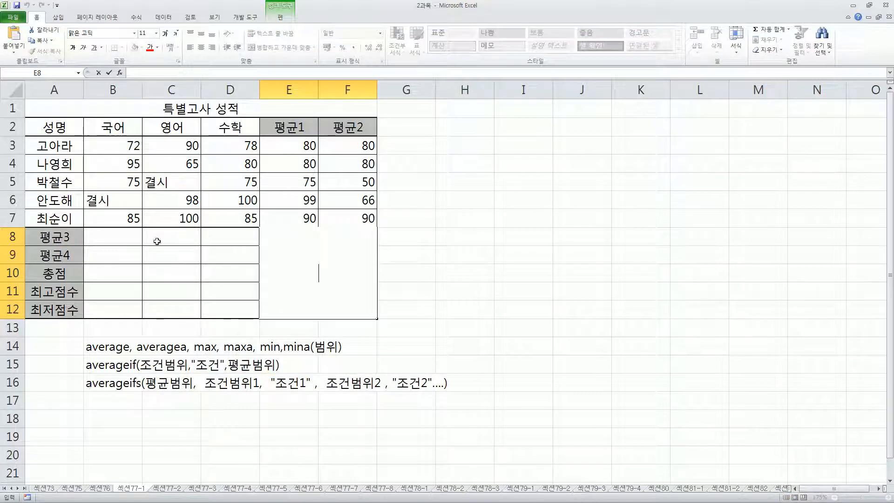
Step: Write =averageif(E3:E7,">=80",B3:B7) in B8 to average the 국어 scores of students whose 평균1 is at least 80
click(112, 236)
text(=avera)
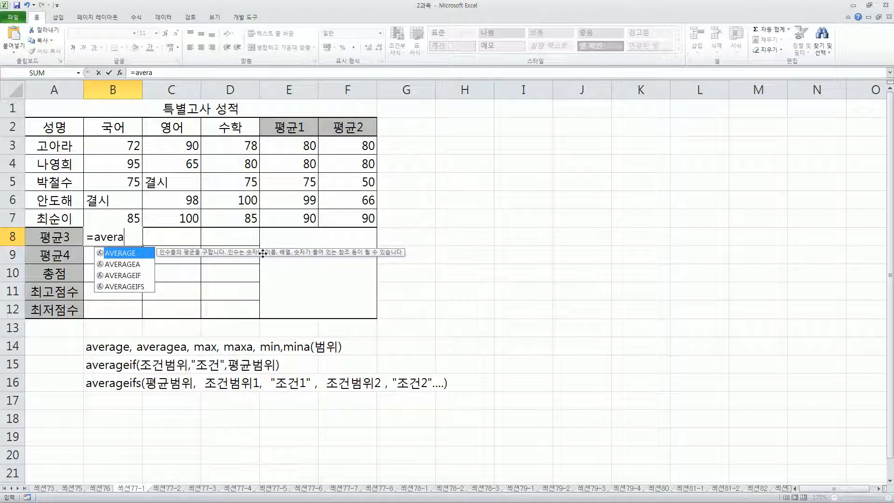
text(geif)
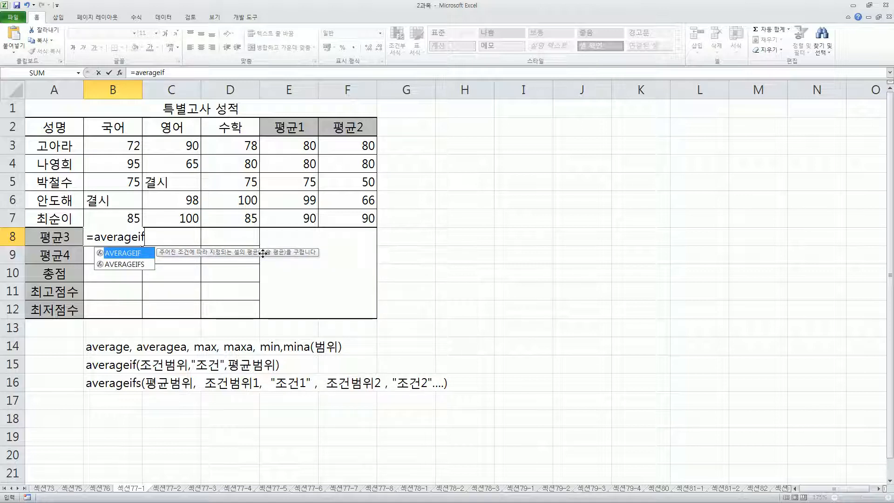
text(()
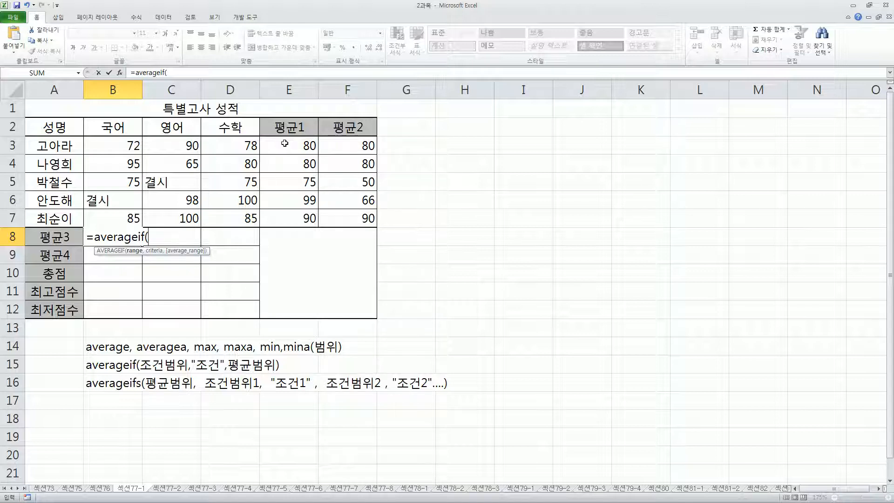
drag(284, 143, 290, 223)
text(,>=8)
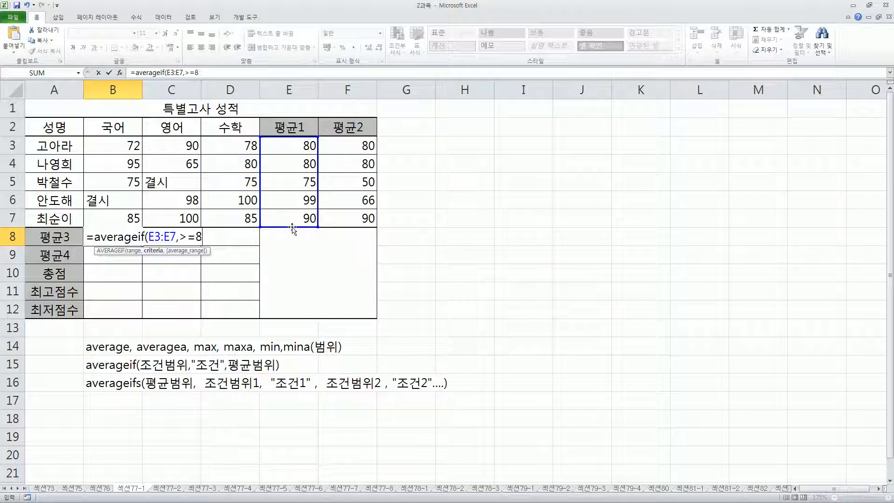
key(BackSpace)
key(BackSpace)
key(BackSpace)
text(">=80",)
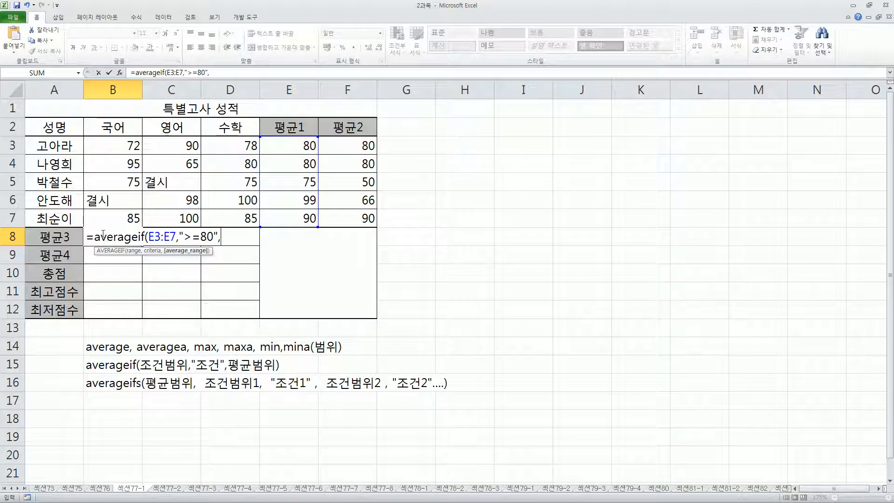
drag(115, 144, 117, 217)
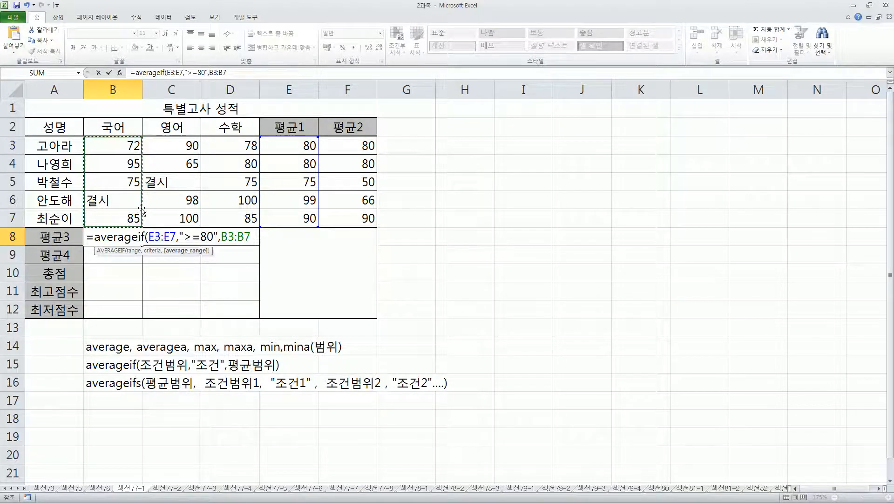
text())
click(169, 237)
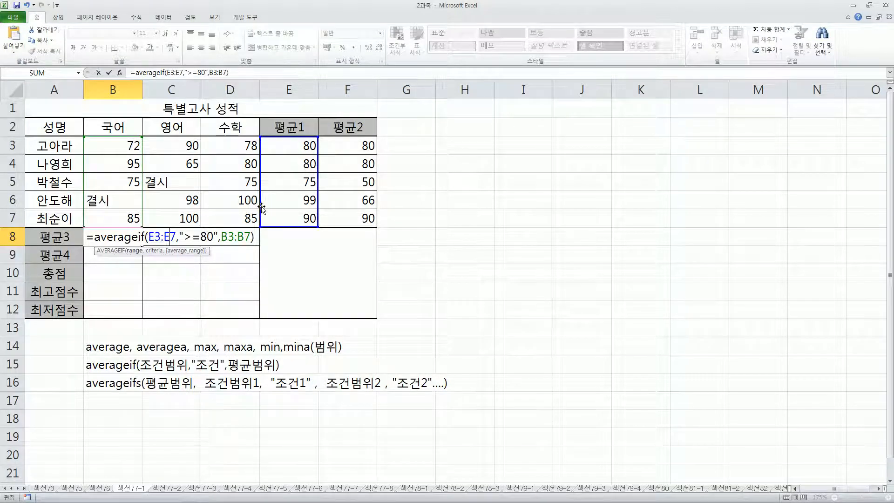
drag(146, 242, 177, 243)
mouse_move(272, 138)
mouse_down()
mouse_move(326, 210)
mouse_move(327, 226)
mouse_up()
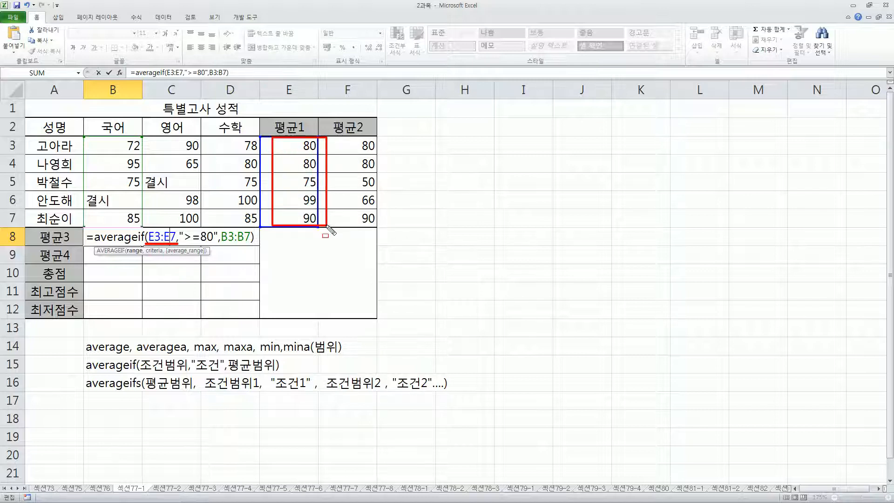
drag(180, 224, 217, 252)
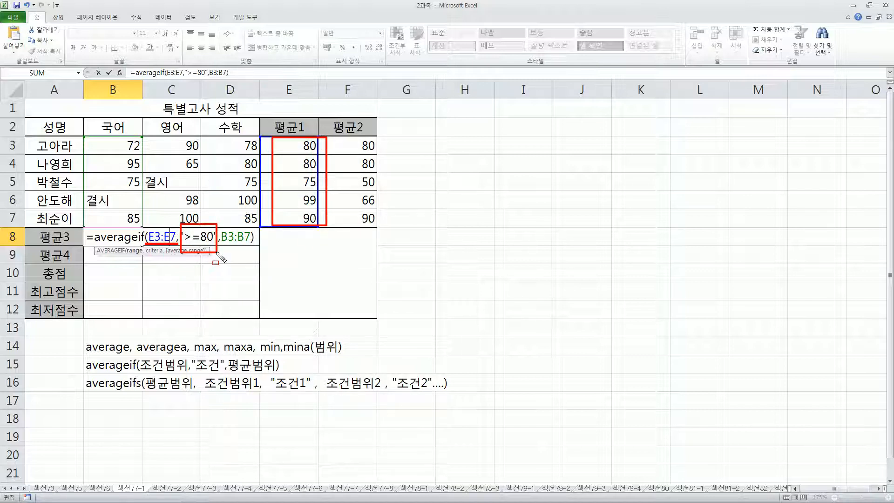
mouse_move(83, 135)
mouse_down()
mouse_move(150, 222)
mouse_move(143, 224)
mouse_up()
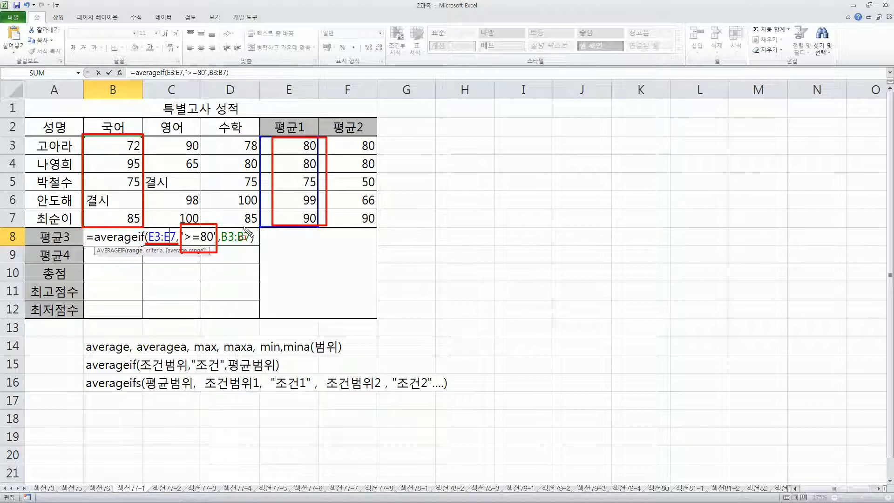
drag(239, 229, 147, 196)
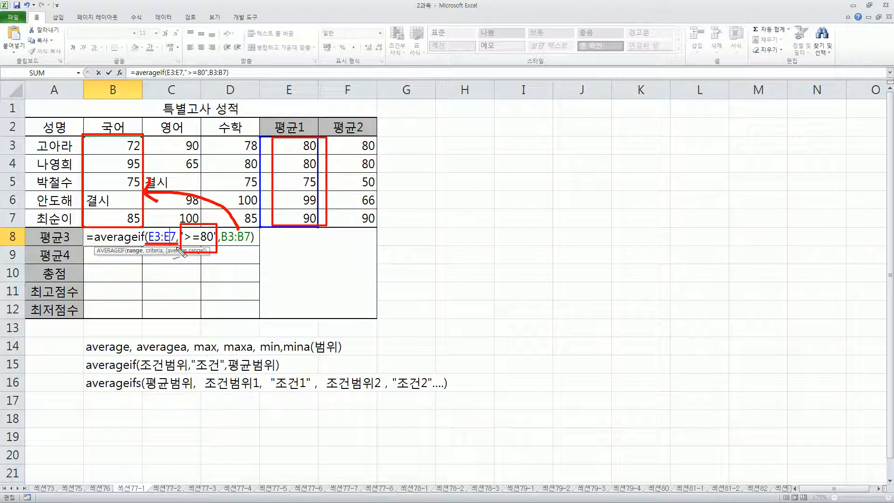
key(Escape)
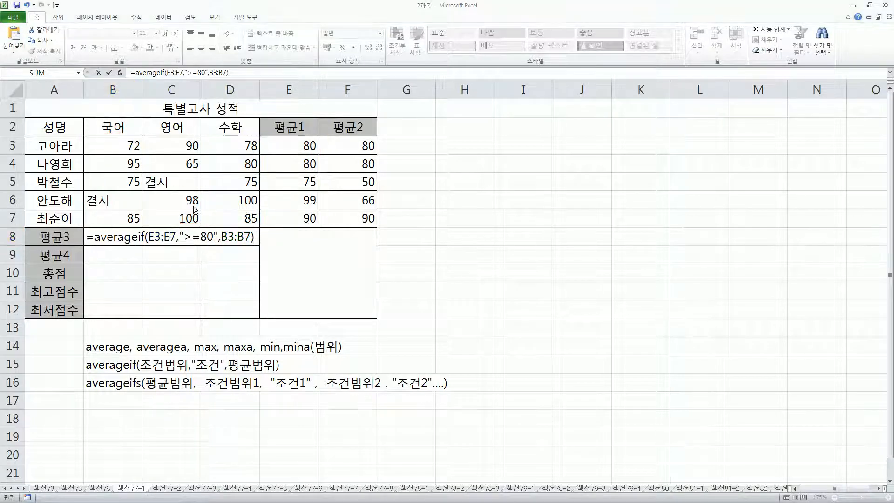
Step: Commit the AVERAGEIF formula in B8
key(Return)
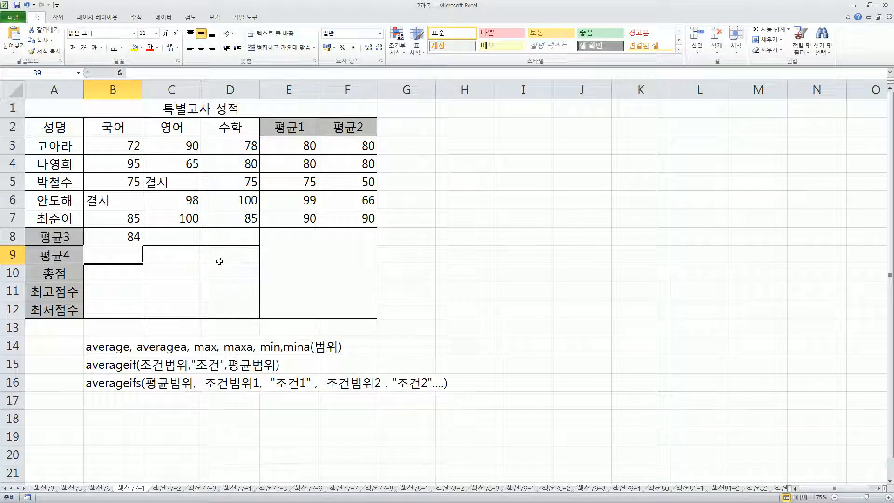
Step: Try to fill the 평균3 formula from B8 across to D8, and clear the copied cells C8:D8
click(130, 240)
drag(143, 245, 242, 241)
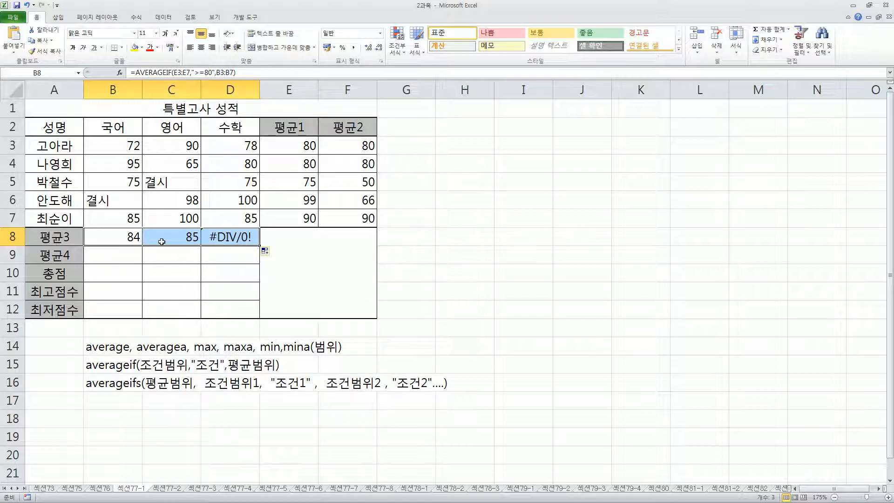
click(131, 236)
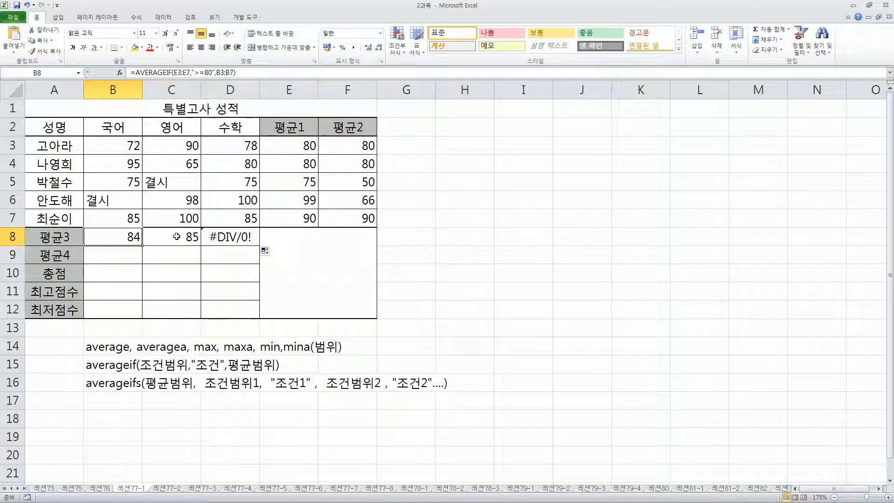
drag(176, 237, 213, 237)
key(Delete)
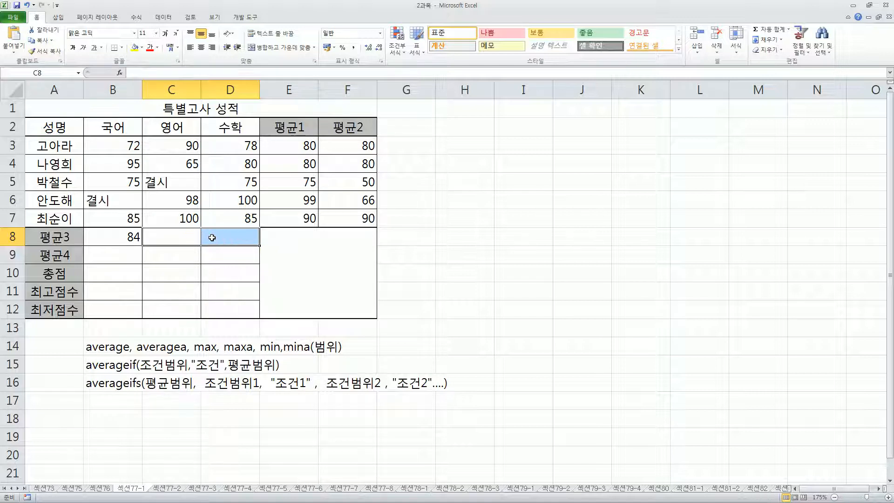
Step: Examine the average range B3:B7 in the B8 formula and mark how it should shift to the 영어 and 수학 columns when copied across
click(114, 234)
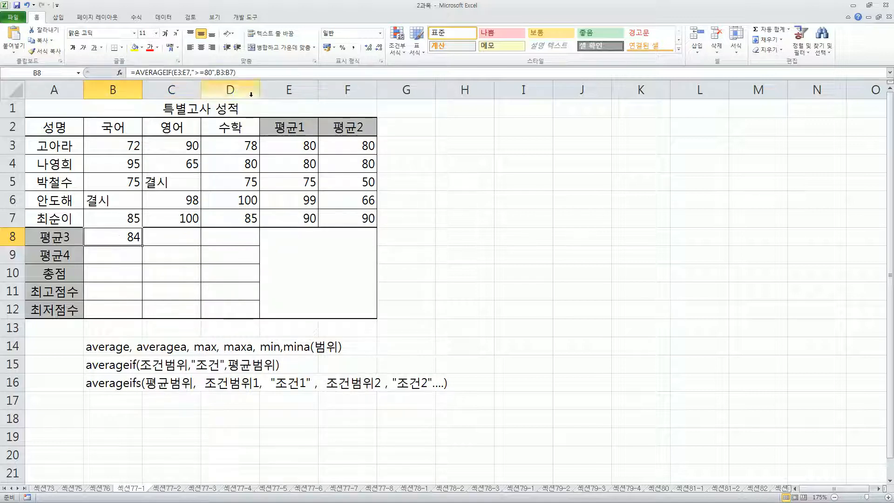
click(222, 73)
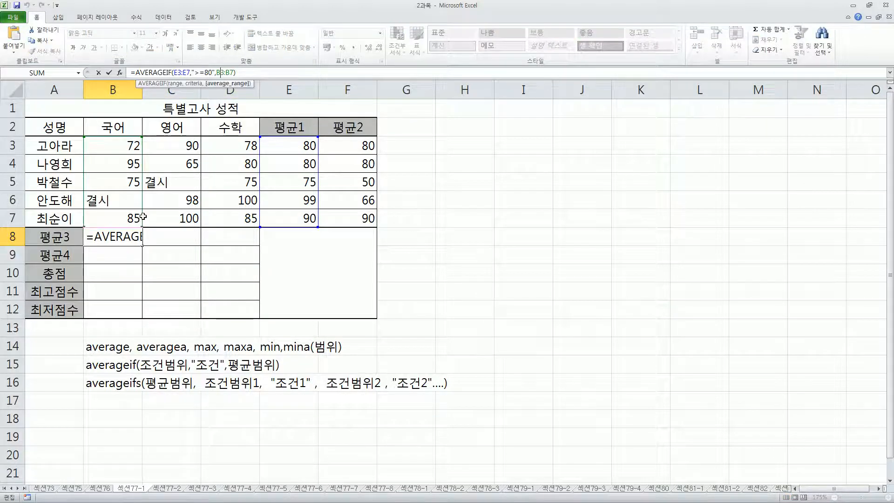
click(131, 238)
drag(232, 243, 263, 242)
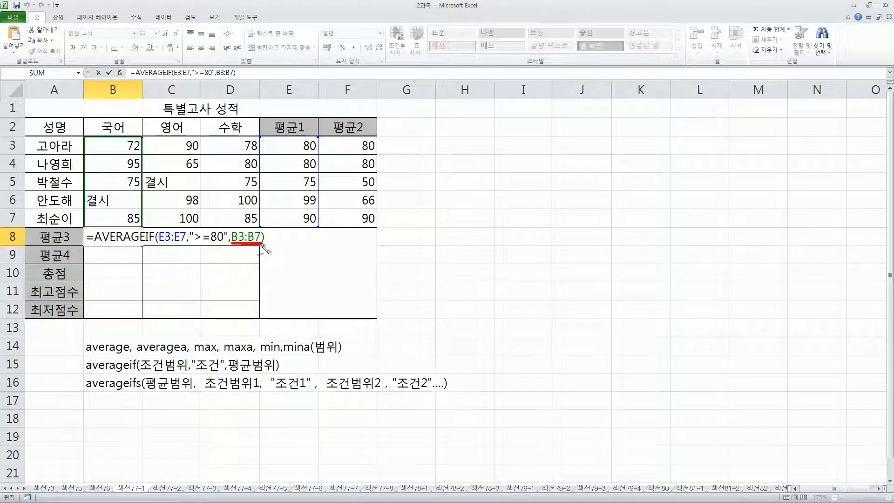
drag(120, 233, 114, 241)
mouse_move(128, 147)
mouse_down()
mouse_move(116, 217)
mouse_move(126, 146)
mouse_up()
drag(177, 240, 182, 239)
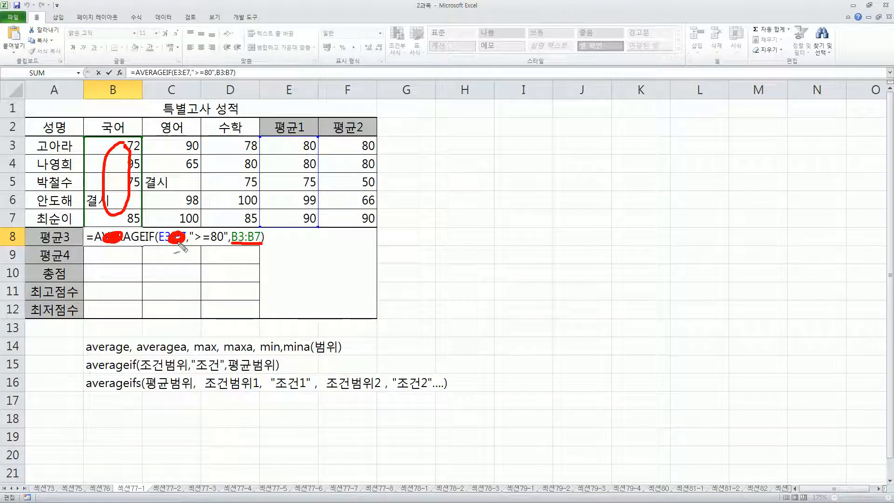
mouse_move(189, 146)
mouse_down()
mouse_move(171, 199)
mouse_move(197, 166)
mouse_move(181, 148)
mouse_up()
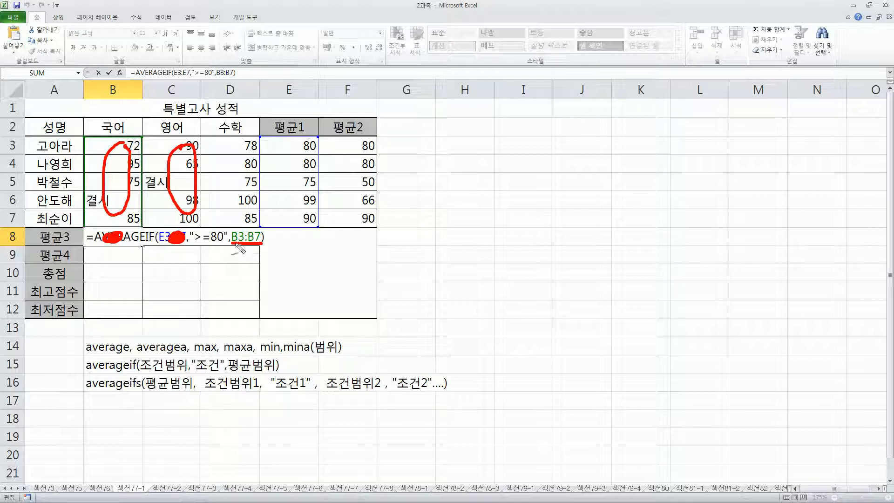
drag(222, 231, 228, 234)
mouse_move(251, 151)
mouse_down()
mouse_move(230, 153)
mouse_move(236, 217)
mouse_move(254, 149)
mouse_up()
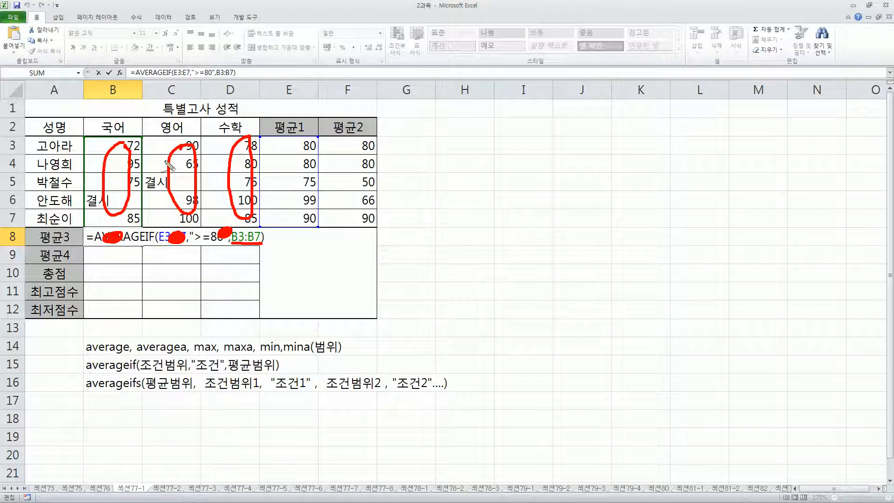
mouse_move(263, 244)
mouse_down()
mouse_move(254, 251)
mouse_move(267, 237)
mouse_up()
mouse_move(98, 263)
mouse_down()
mouse_move(205, 252)
mouse_move(192, 262)
mouse_up()
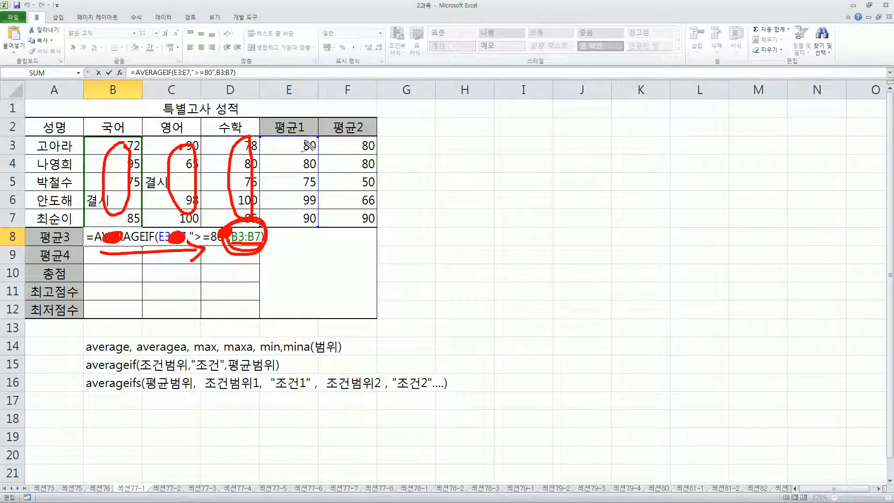
Step: Mark the 평균1 scores and the condition range E3:E7 in the B8 formula, and close the formula without editing it
mouse_move(273, 111)
mouse_down()
mouse_move(290, 125)
mouse_move(319, 100)
mouse_up()
drag(307, 153, 304, 157)
mouse_move(315, 139)
mouse_down()
mouse_move(288, 192)
mouse_move(323, 228)
mouse_move(323, 139)
mouse_move(304, 141)
mouse_move(343, 112)
mouse_up()
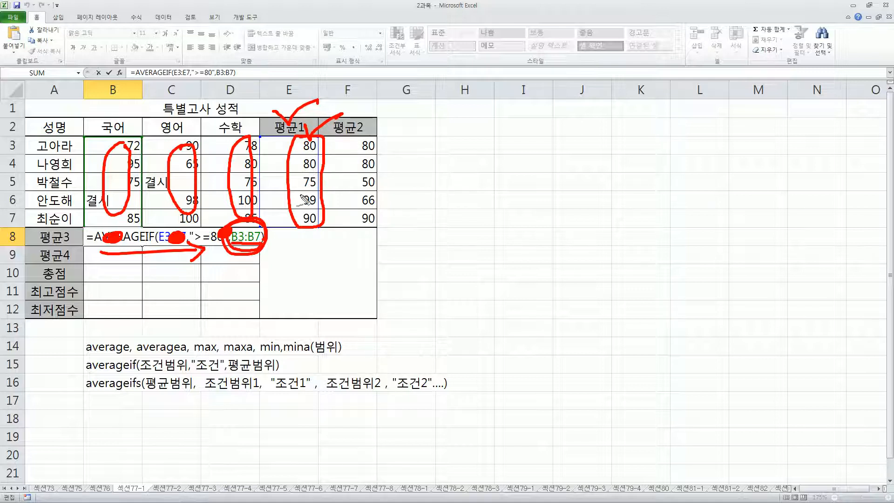
mouse_move(305, 139)
mouse_down()
mouse_move(293, 203)
mouse_move(322, 224)
mouse_up()
mouse_move(184, 255)
mouse_down()
mouse_move(159, 243)
mouse_move(188, 225)
mouse_up()
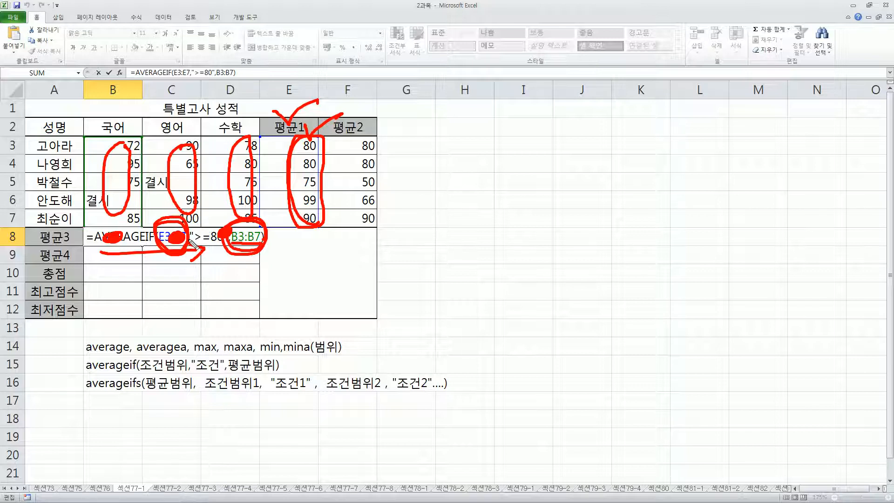
key(Escape)
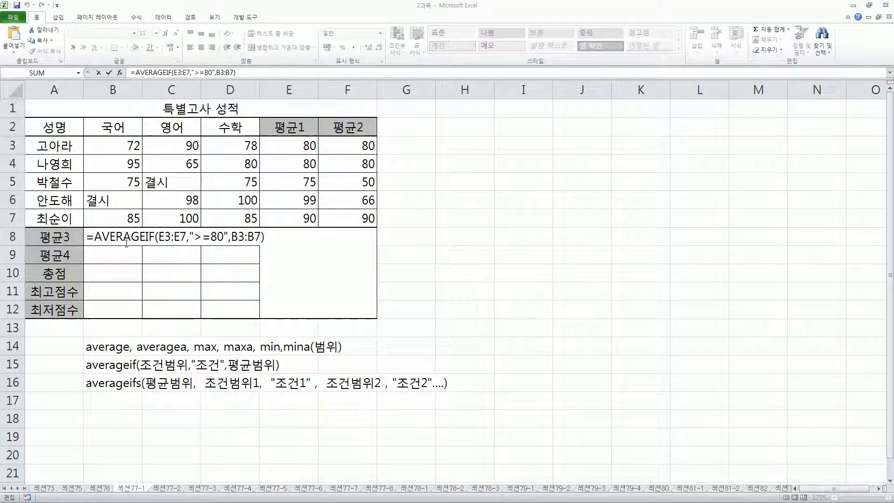
key(ctrl+Return)
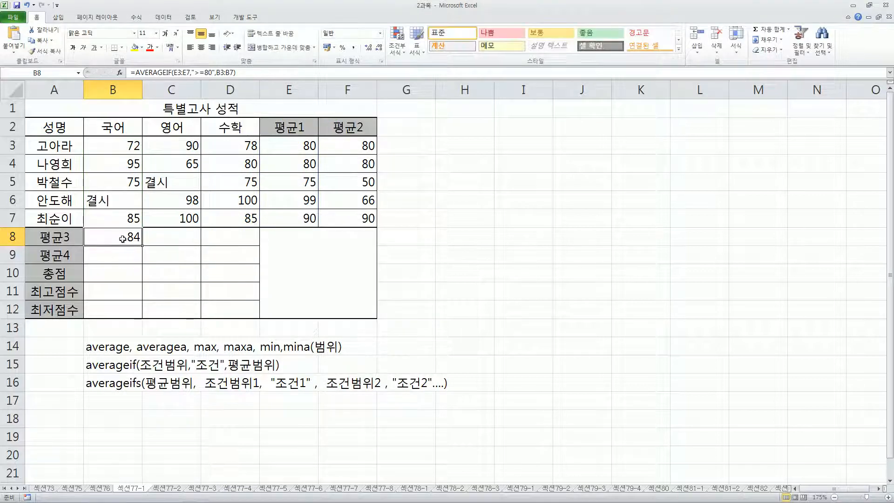
Step: Make the condition range in the B8 formula absolute as $E$3:$E$7 and fill the formula across to D8
double_click(122, 239)
drag(161, 237, 180, 237)
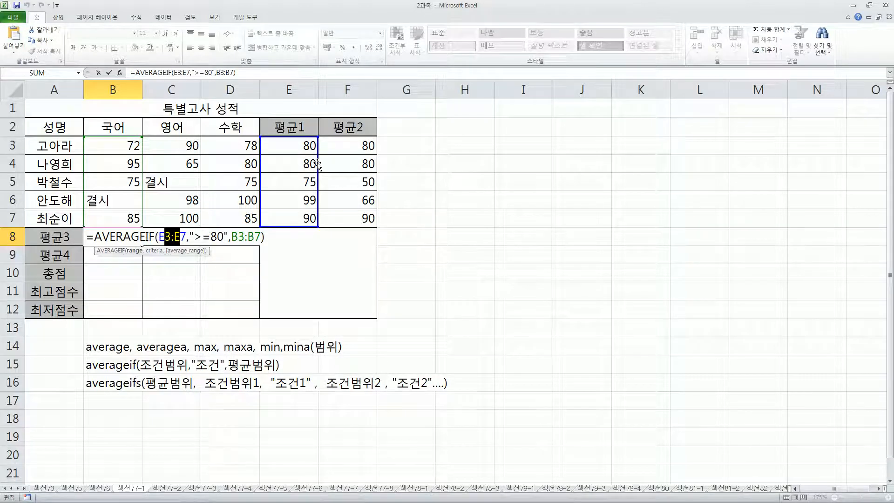
key(F4)
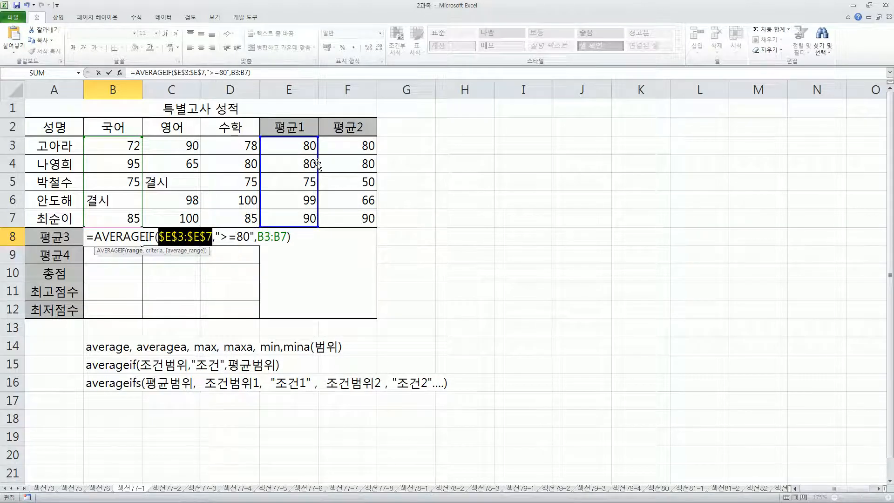
key(Return)
click(124, 236)
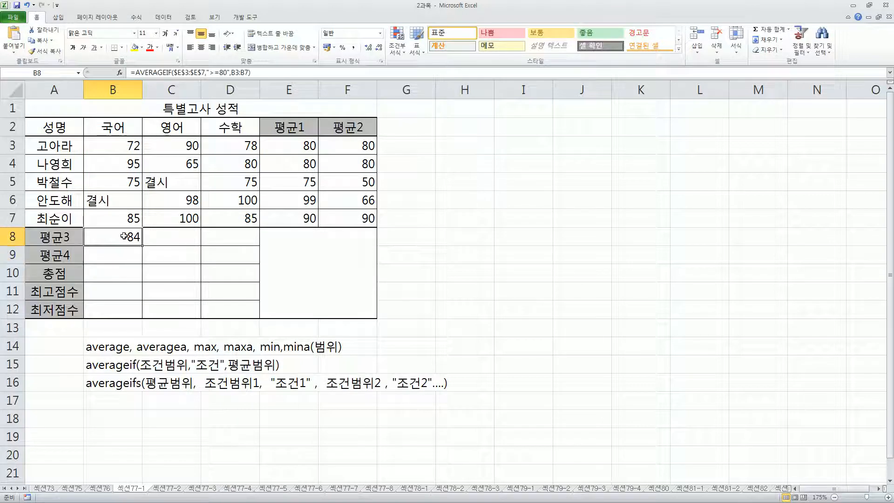
drag(139, 247, 252, 247)
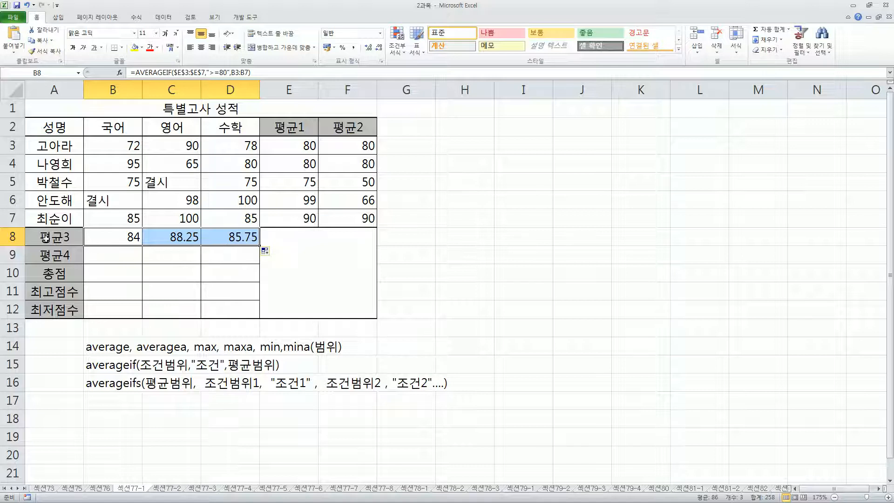
Step: Review the AVERAGEIF formula in B8, and mark the averageifs syntax in row 16 along with the 평균1 and 수학 columns
double_click(111, 237)
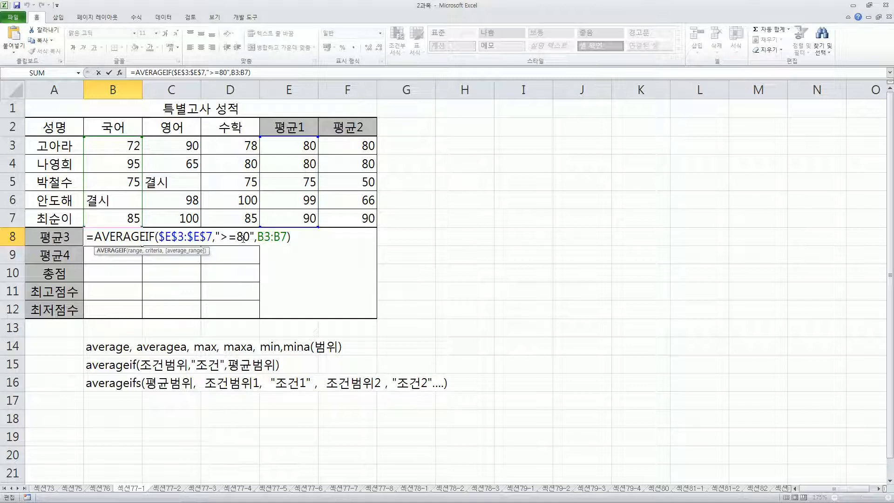
key(Return)
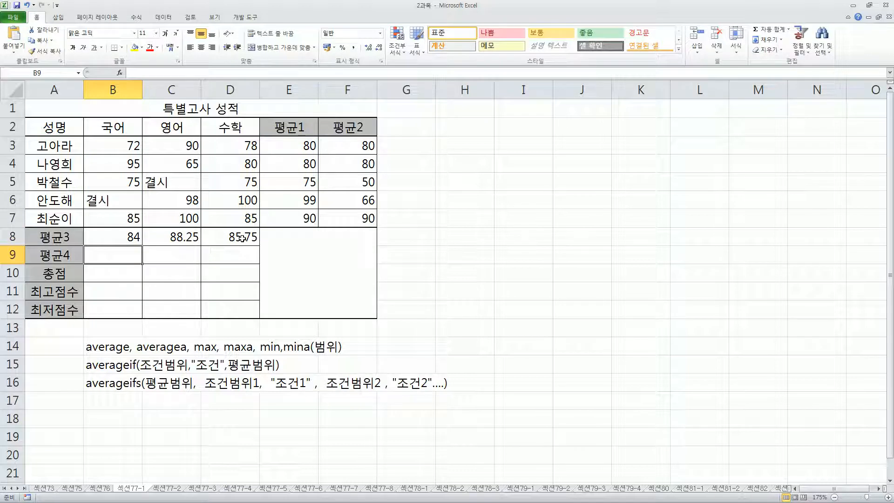
key(ctrl+shift+d)
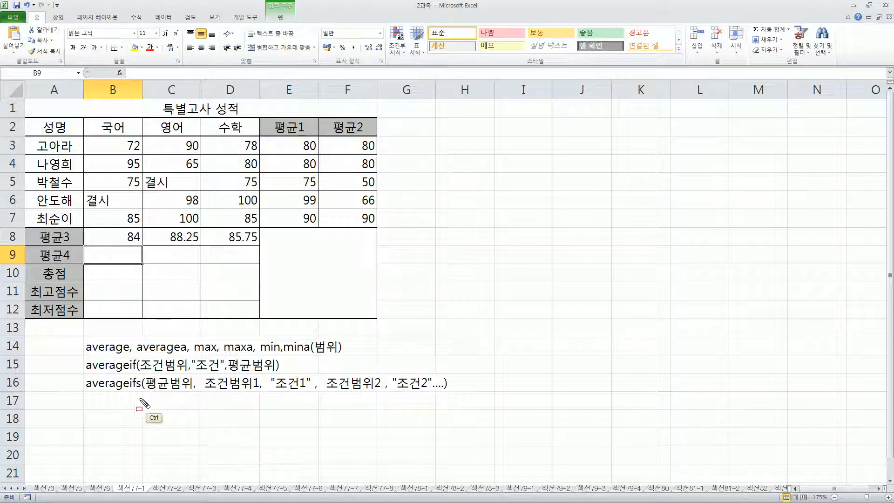
mouse_move(79, 374)
mouse_down()
mouse_move(140, 399)
mouse_move(140, 375)
mouse_up()
drag(204, 392, 448, 388)
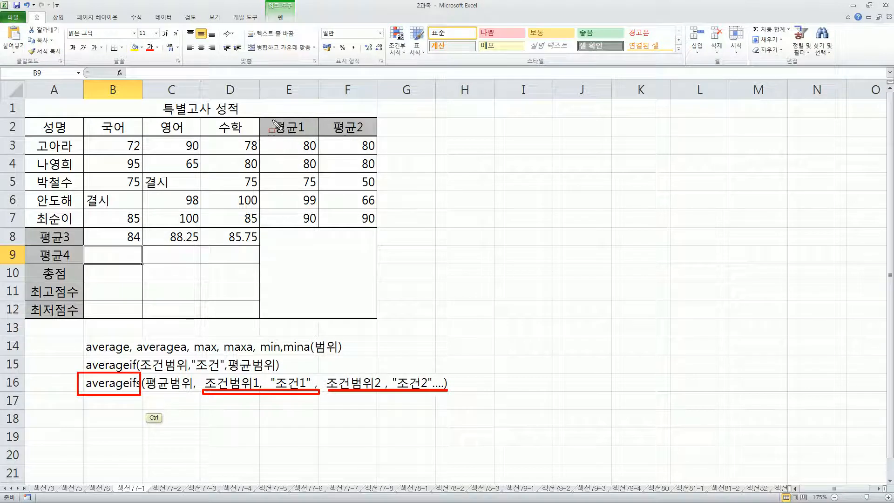
drag(272, 120, 323, 226)
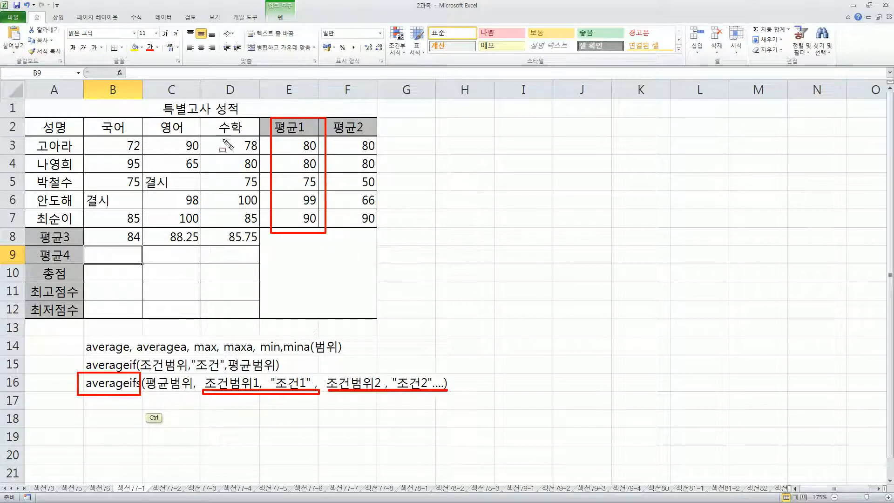
drag(211, 115, 265, 219)
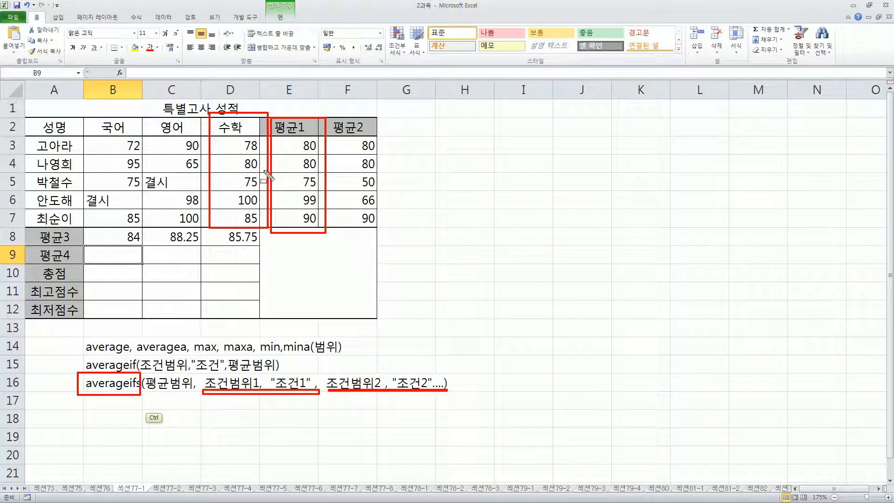
key(Escape)
Step: Start the 평균4 formula in B9 with =averageifs(
click(122, 256)
text(=ave)
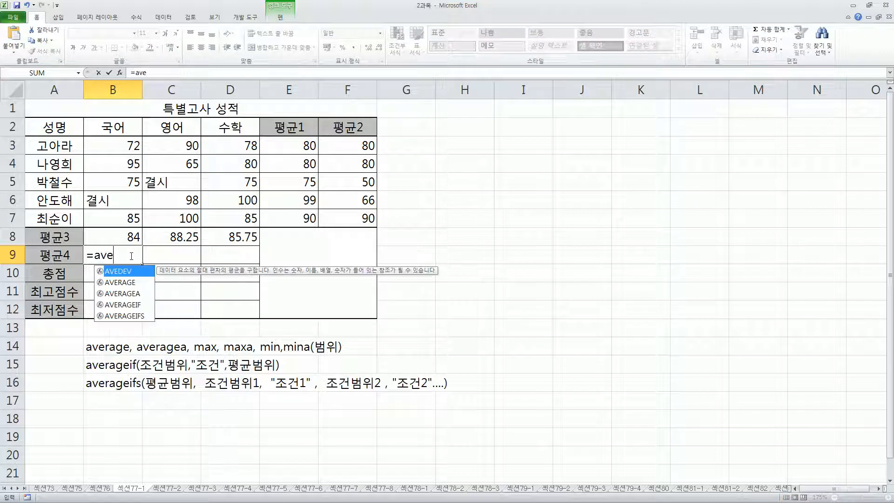
text(ragei)
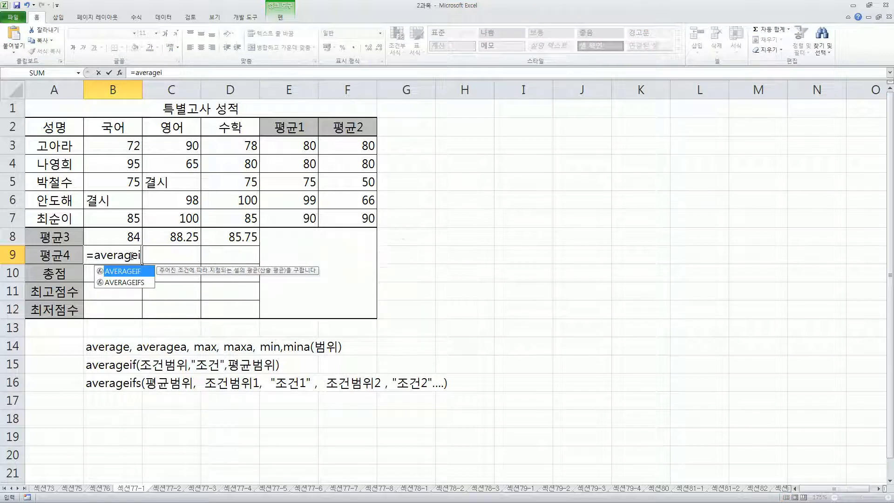
text(fs()
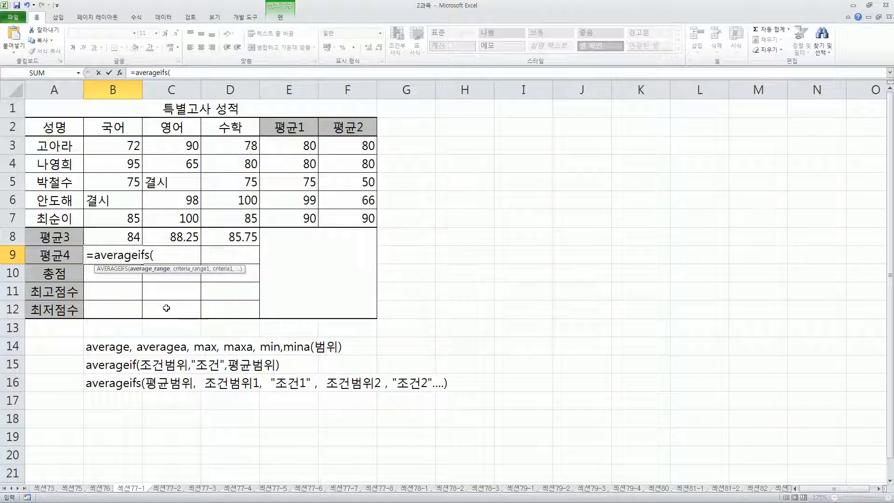
Step: Mark 평균범위 and the condition pairs in the averageifs syntax, and the 국어, 영어 and 수학 score ranges matching B9:D9
mouse_move(144, 375)
mouse_down()
mouse_move(194, 398)
mouse_move(440, 392)
mouse_up()
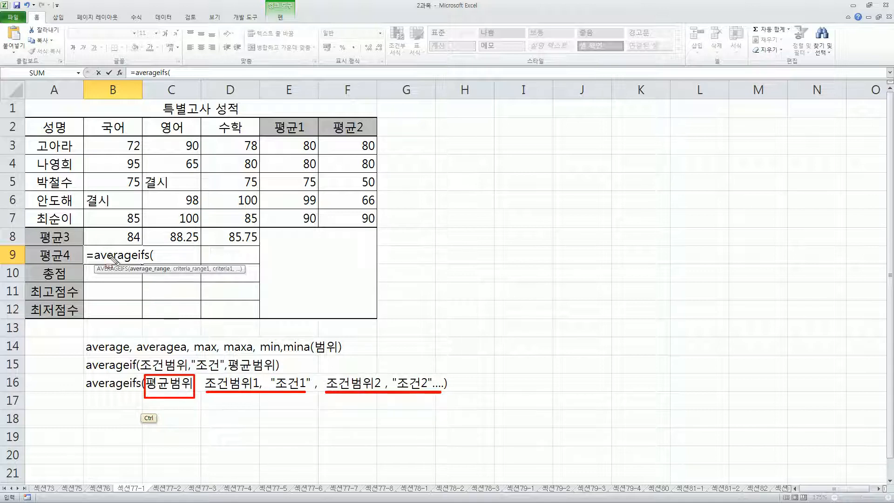
mouse_move(103, 249)
mouse_down()
mouse_move(122, 255)
mouse_move(104, 261)
mouse_up()
drag(99, 137, 138, 138)
drag(167, 251, 166, 264)
mouse_move(164, 135)
mouse_down()
mouse_move(164, 158)
mouse_move(201, 135)
mouse_up()
drag(222, 251, 215, 249)
mouse_move(221, 137)
mouse_down()
mouse_move(221, 184)
mouse_move(259, 137)
mouse_up()
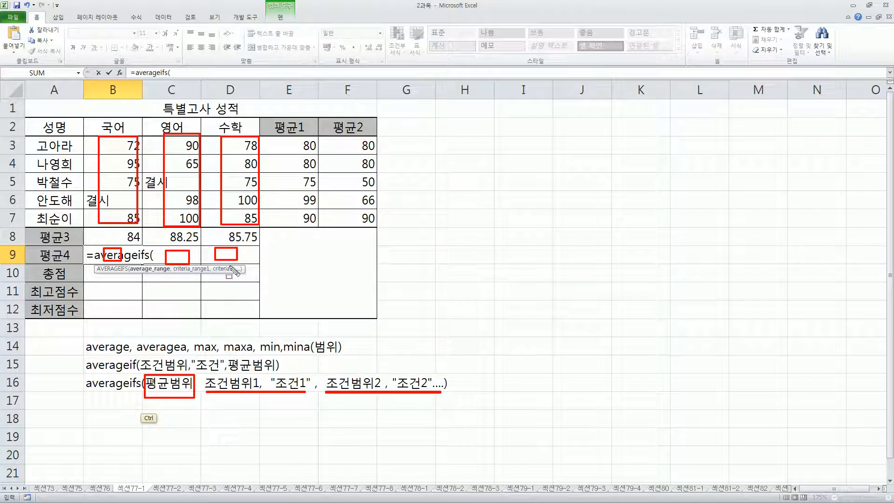
mouse_move(99, 137)
mouse_down()
mouse_move(138, 226)
mouse_move(128, 267)
mouse_up()
key(Escape)
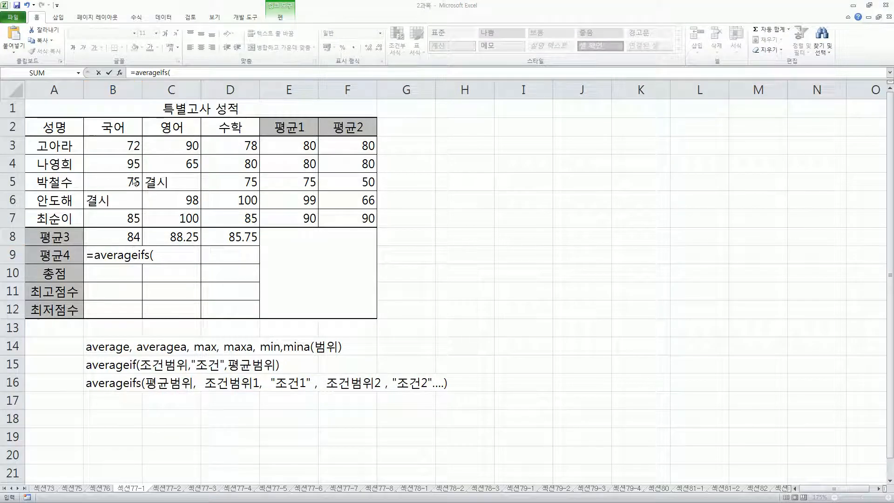
Step: Add the average range B3:B7 and the first condition pair E3:E7,">=80" to the 평균4 formula in B9
drag(116, 140, 123, 216)
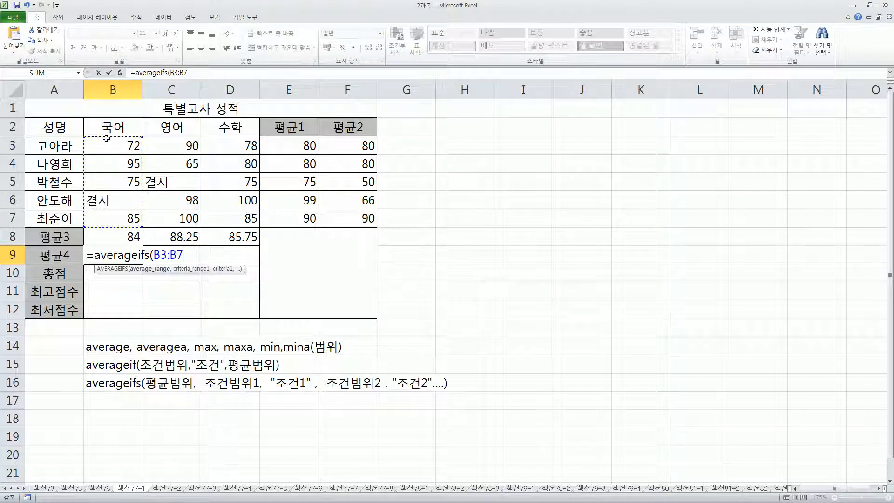
text(,)
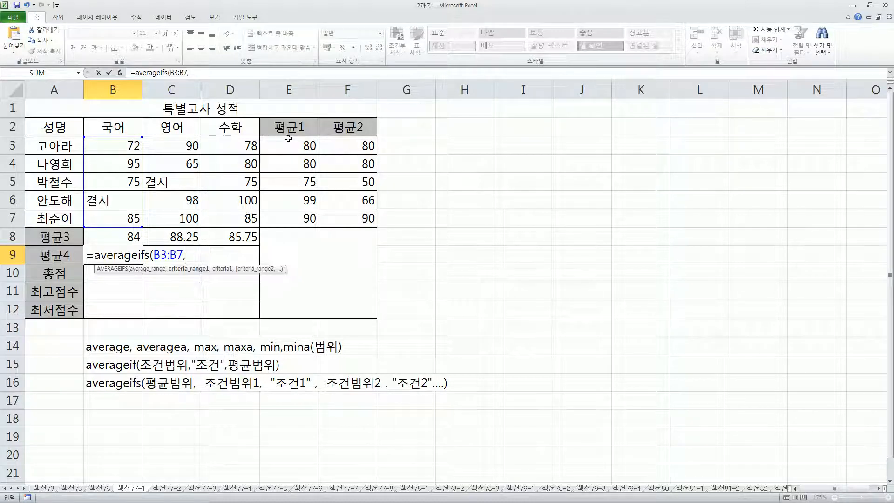
drag(287, 142, 296, 217)
text(,">=80")
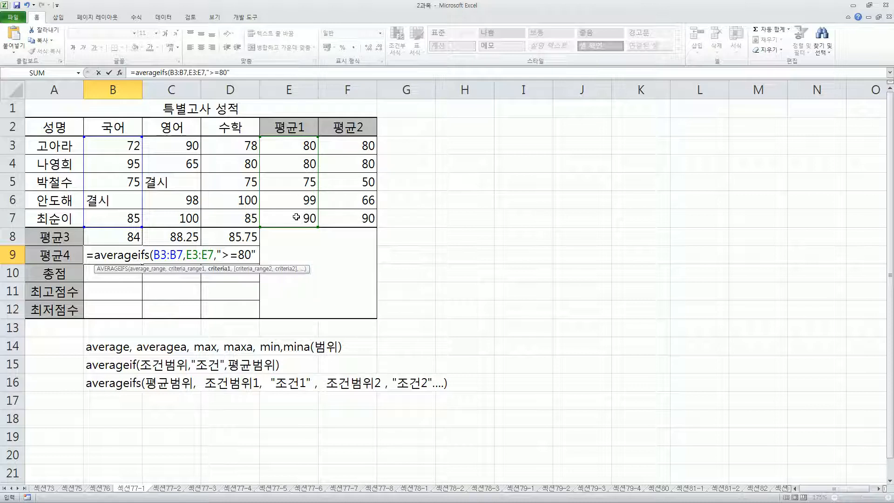
drag(186, 255, 245, 254)
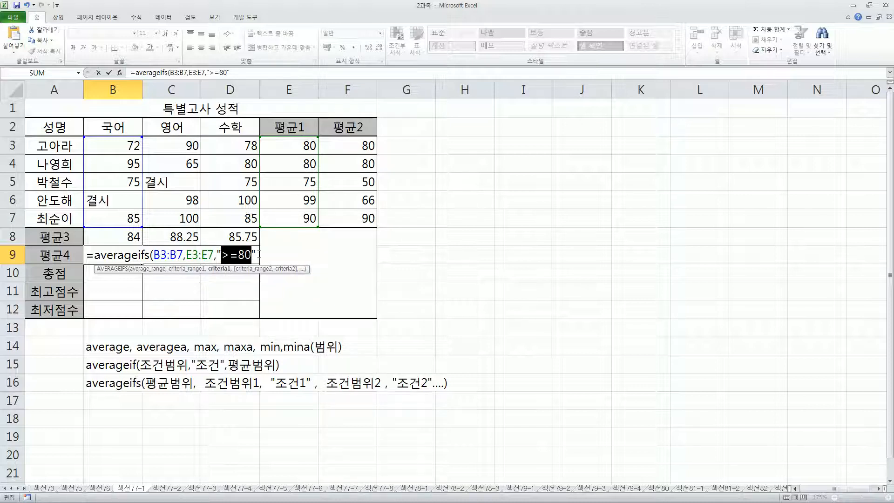
click(258, 255)
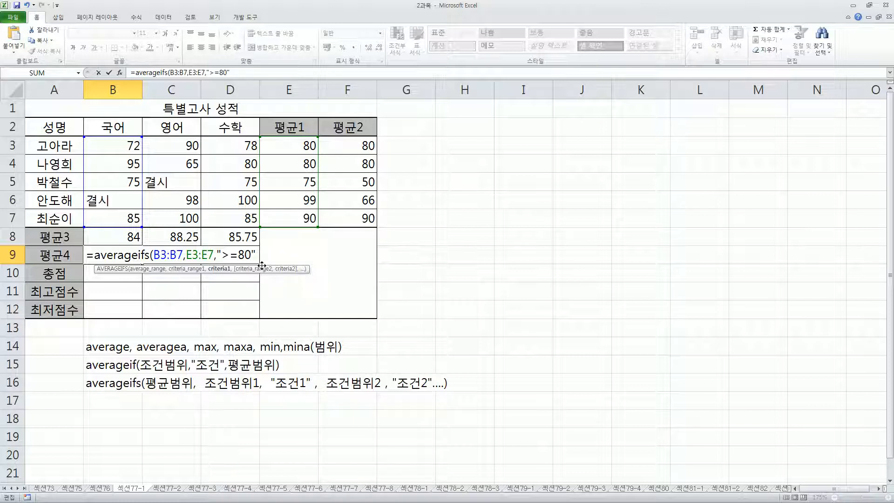
Step: Add the second condition pair D3:D7,">=80" to the B9 formula, close its parenthesis and separate the arguments with spaces
text(,)
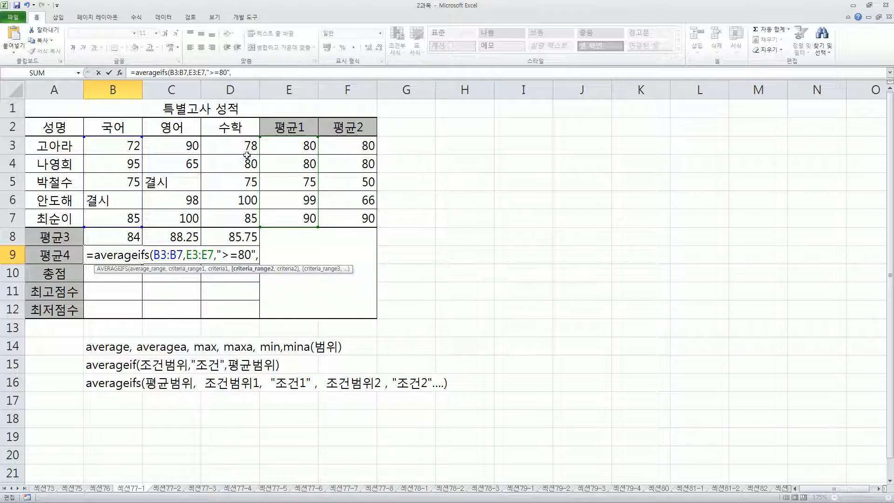
drag(237, 142, 236, 218)
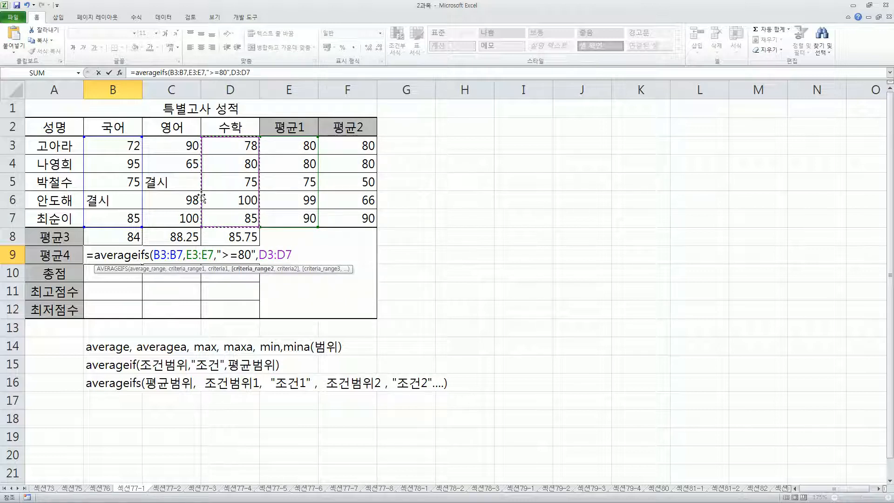
text(,)
key(shift)
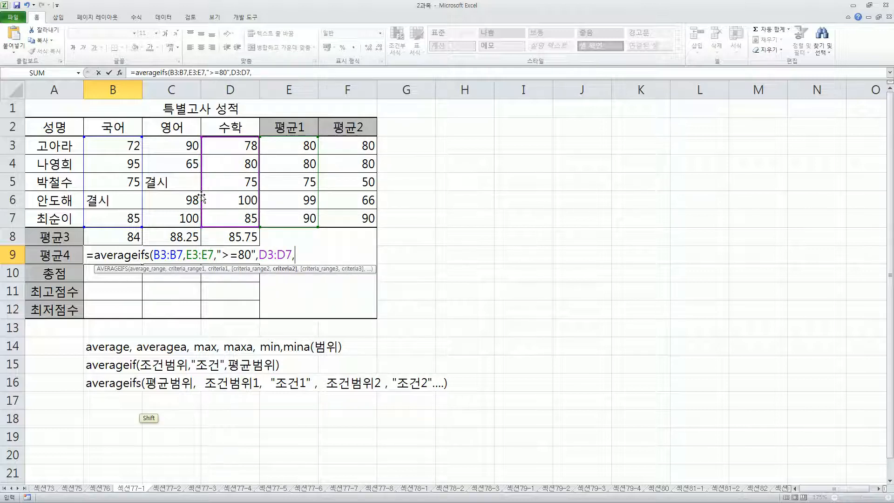
text(">=80)
key(shift)
text("))
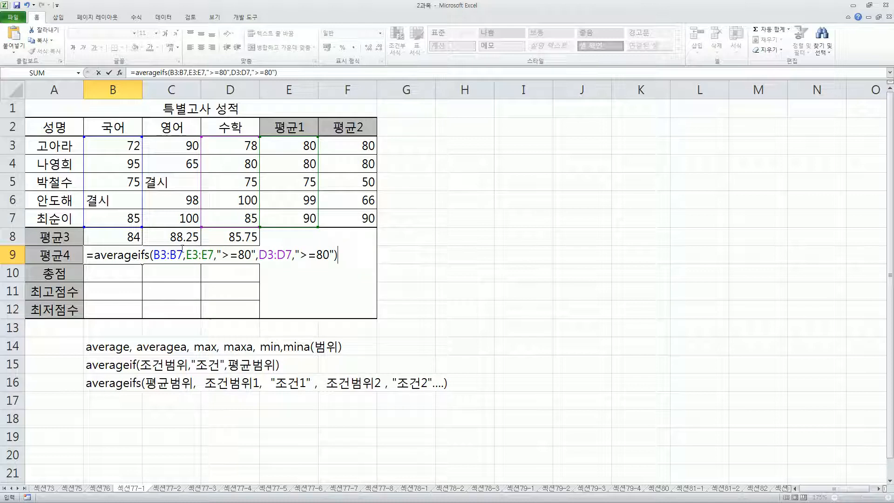
click(186, 259)
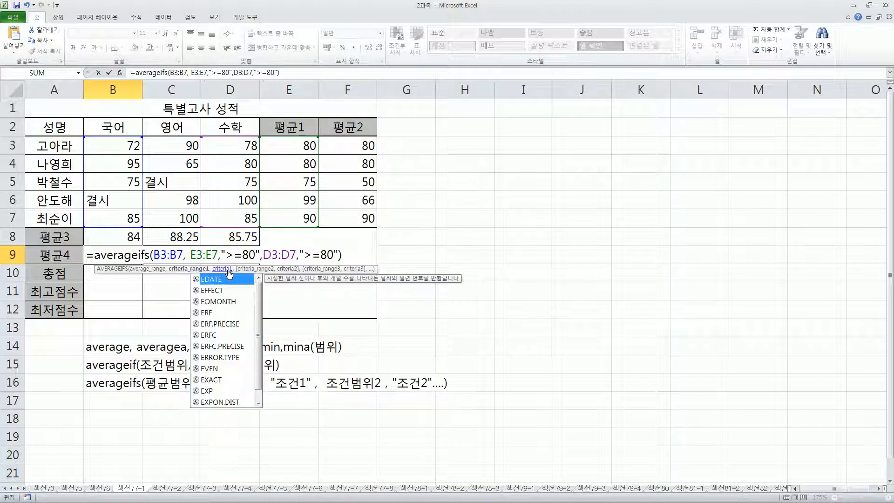
key(Left)
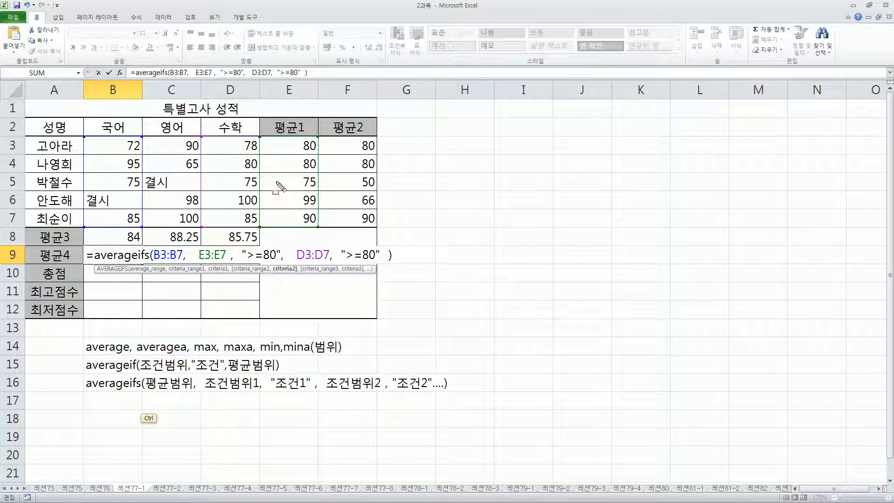
Step: Mark the average range and both condition pairs in the B9 formula against the matching arguments of the averageifs syntax in row 16
drag(156, 261, 183, 262)
mouse_move(147, 392)
mouse_down()
mouse_move(194, 392)
mouse_move(193, 375)
mouse_up()
mouse_move(193, 242)
mouse_down()
mouse_move(194, 268)
mouse_move(302, 266)
mouse_move(228, 269)
mouse_up()
drag(234, 236, 280, 266)
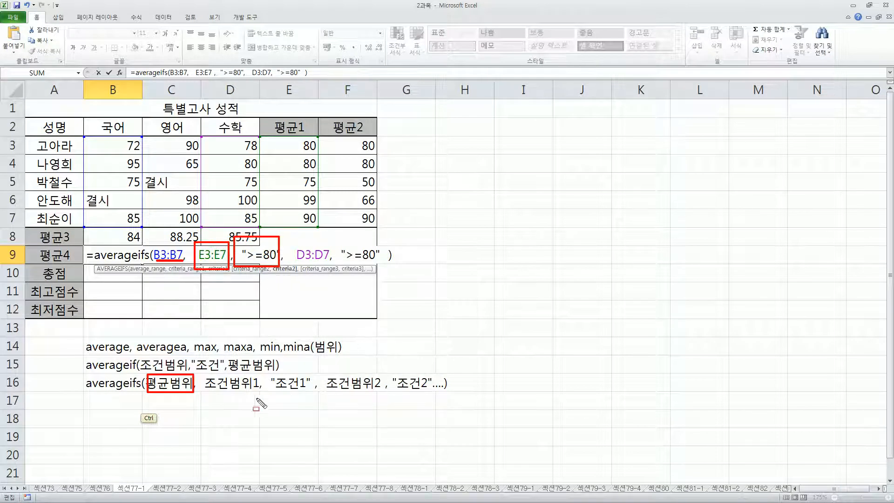
drag(206, 389, 308, 390)
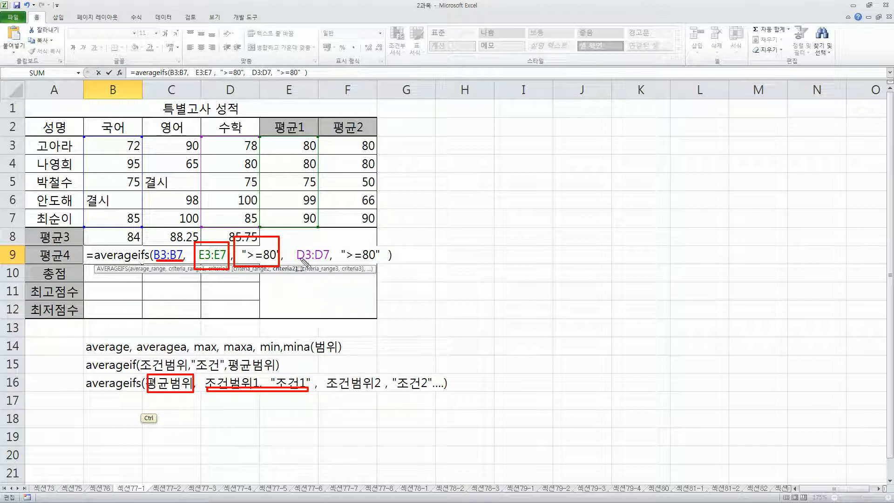
drag(297, 243, 335, 266)
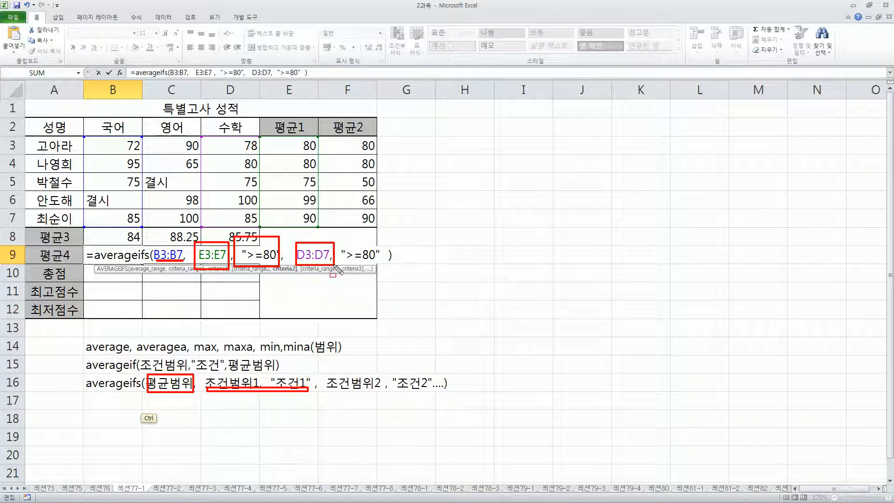
mouse_move(339, 239)
mouse_down()
mouse_move(354, 261)
mouse_move(381, 268)
mouse_up()
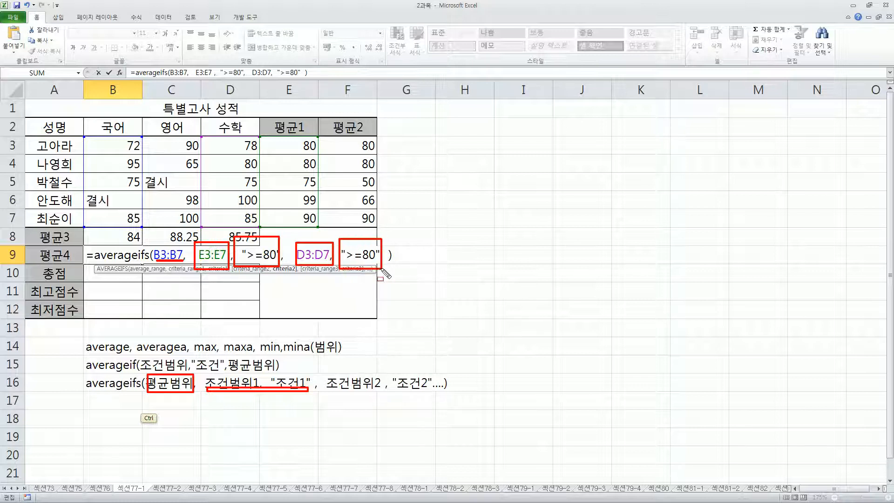
drag(326, 392, 442, 392)
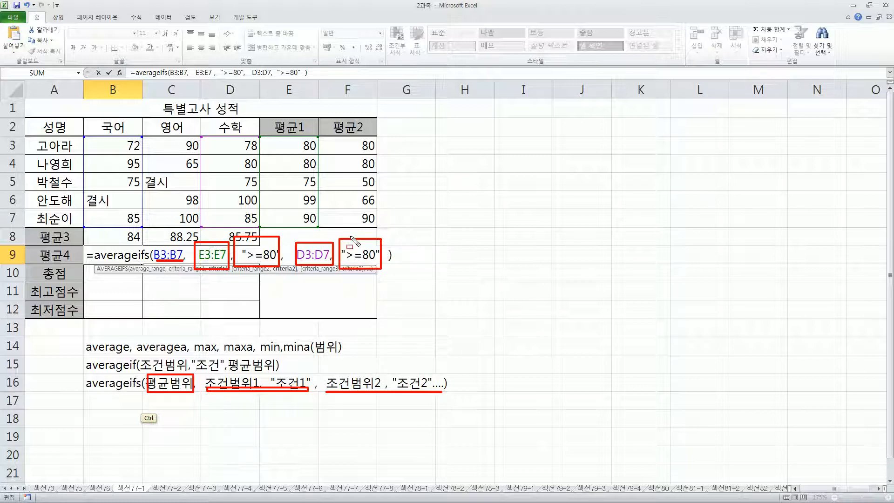
key(Escape)
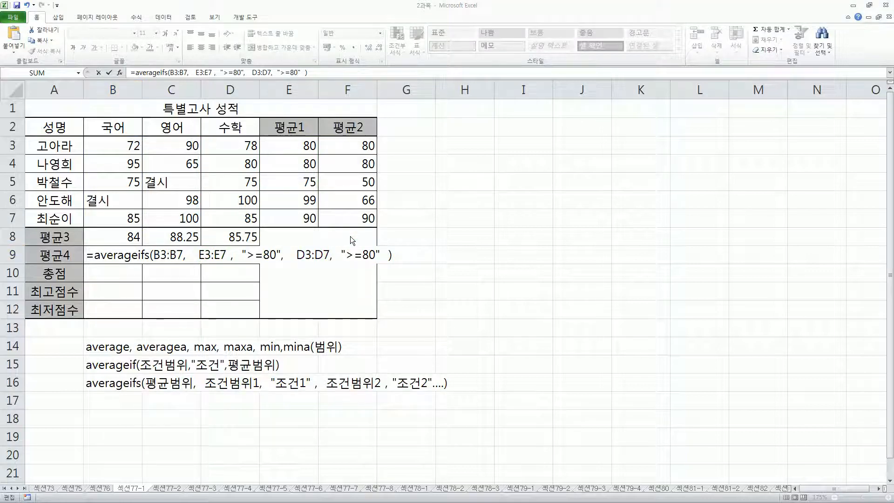
Step: Enter the 평균4 formula in B9 and reopen it for editing
key(Return)
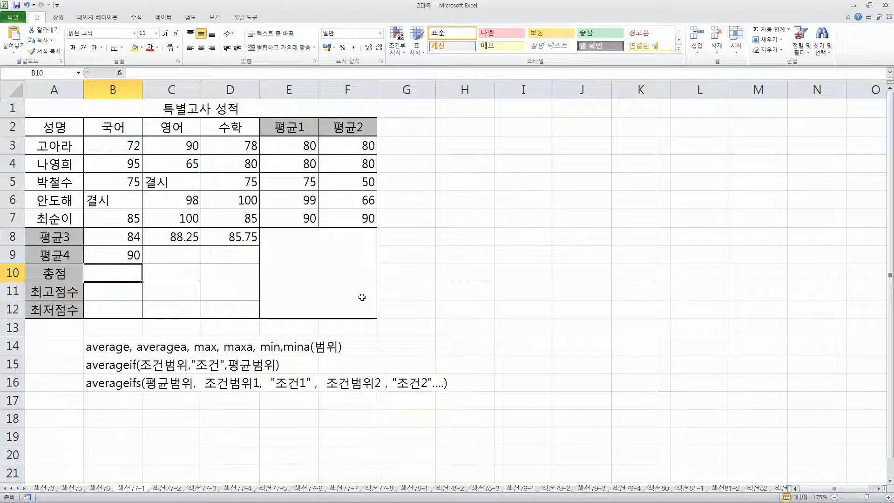
click(117, 252)
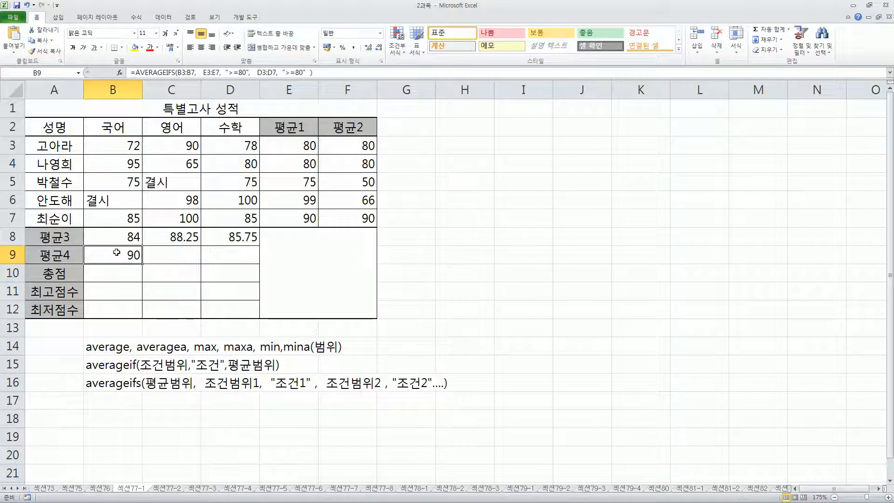
click(186, 260)
click(216, 255)
click(133, 254)
double_click(130, 255)
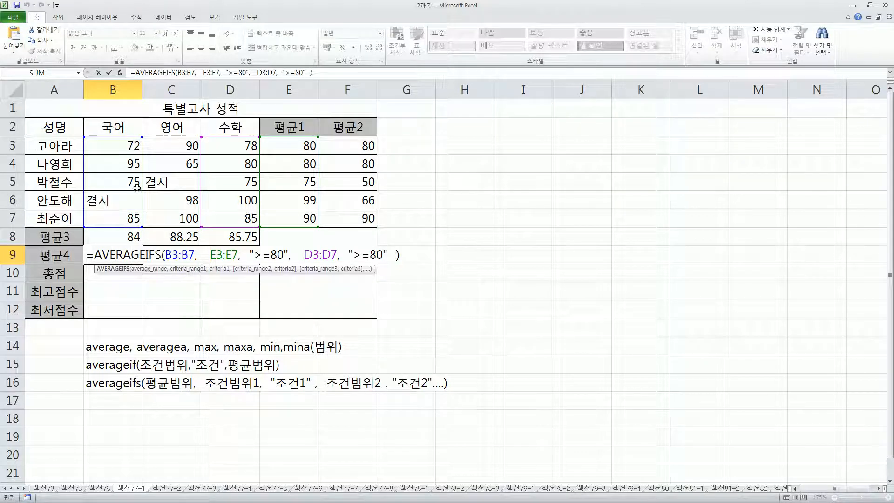
Step: Mark the average range B3:B7 in the B9 formula and the 국어, 영어 and 수학 score columns
key(ctrl)
drag(164, 247, 187, 271)
mouse_move(94, 145)
mouse_down()
mouse_move(110, 203)
mouse_move(133, 224)
mouse_up()
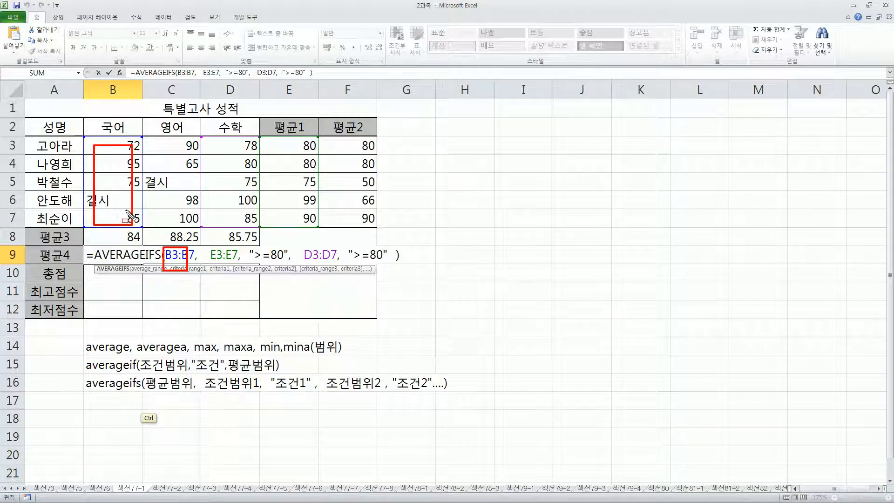
mouse_move(160, 137)
mouse_down()
mouse_move(205, 225)
mouse_move(193, 219)
mouse_up()
drag(220, 143, 255, 216)
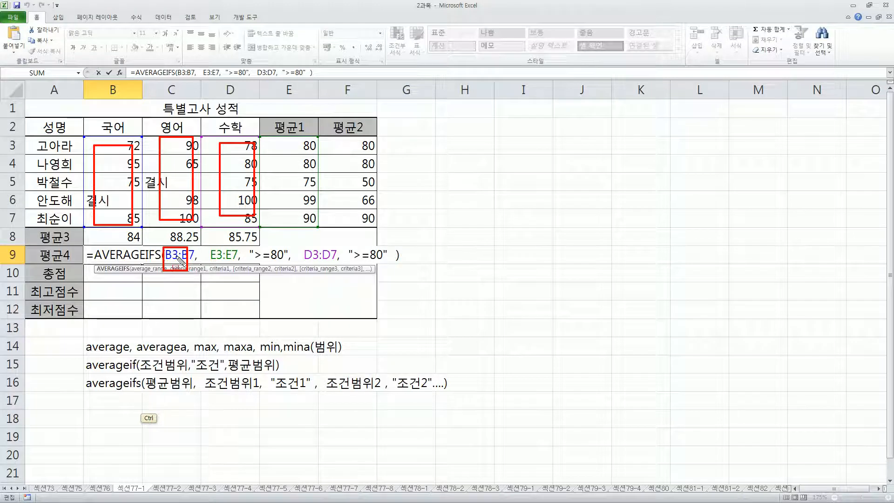
key(Escape)
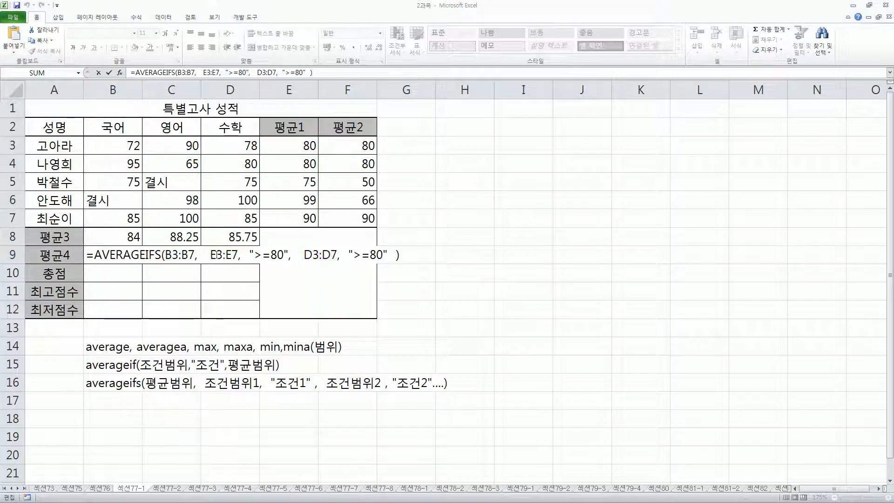
Step: Mark the condition ranges E3:E7 and D3:D7 with their ">=80" criteria in B9, along with the 평균1 and 수학 columns
key(F9)
drag(208, 244, 238, 266)
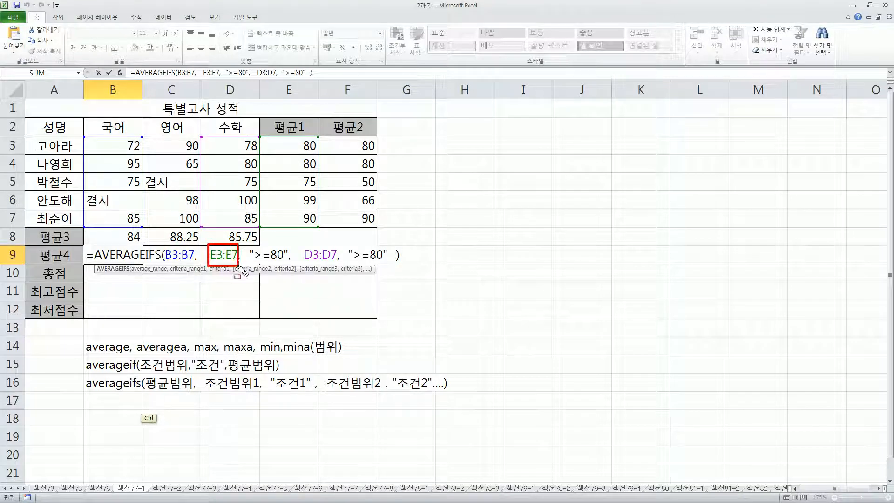
drag(270, 137, 316, 220)
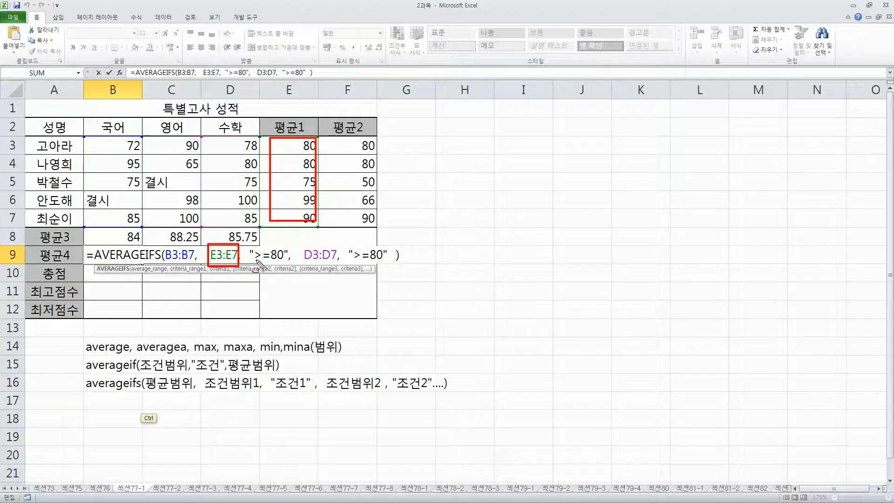
drag(255, 262, 334, 264)
mouse_move(209, 138)
mouse_down()
mouse_move(247, 229)
mouse_move(253, 224)
mouse_up()
drag(355, 259, 386, 259)
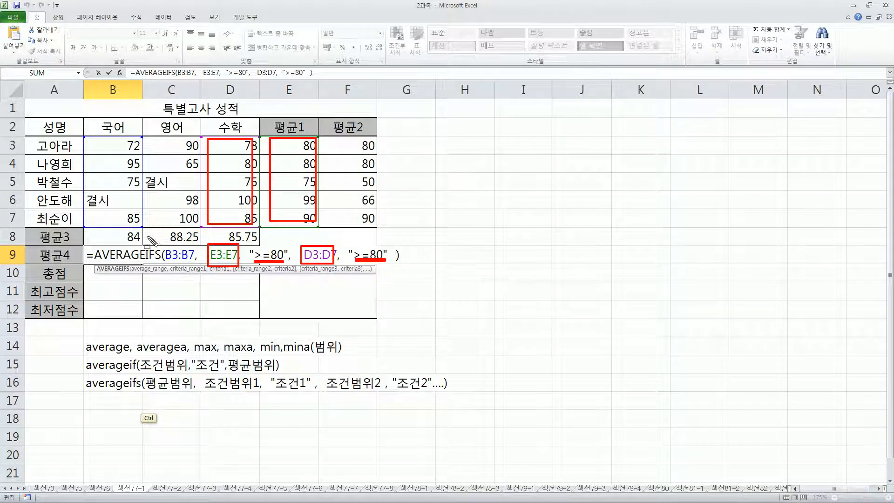
mouse_move(269, 110)
mouse_down()
mouse_move(308, 136)
mouse_move(269, 111)
mouse_up()
drag(214, 113, 251, 142)
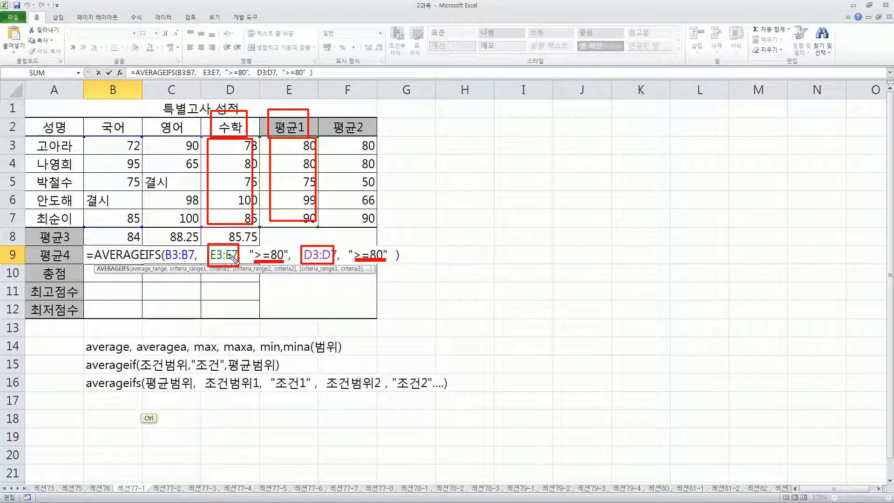
key(Escape)
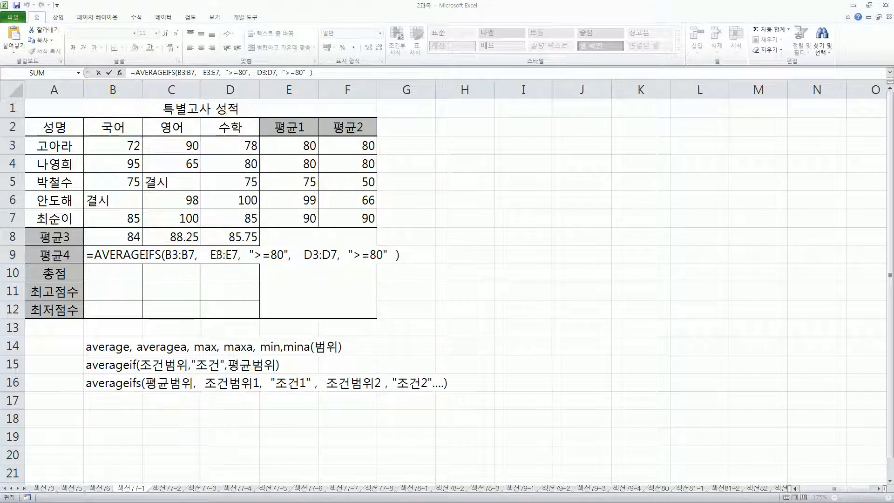
Step: Make the condition ranges in the B9 formula absolute as $E$3:$E$7 and $D$3:$D$7, and fill the formula across to D9
drag(235, 254, 210, 255)
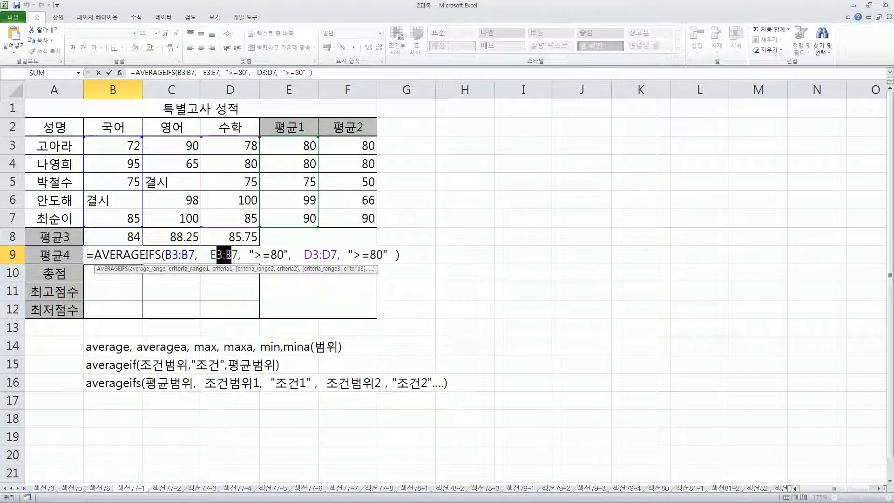
key(F4)
drag(331, 254, 363, 255)
key(F4)
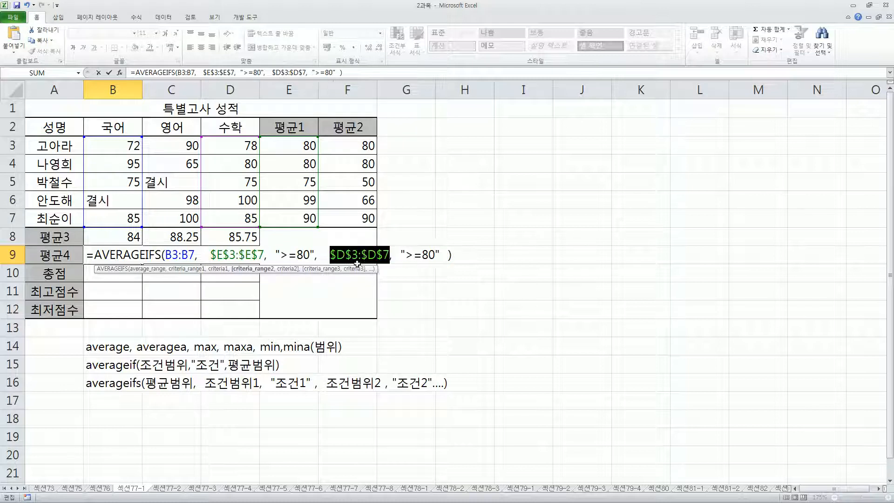
key(Return)
click(132, 259)
drag(141, 264, 239, 271)
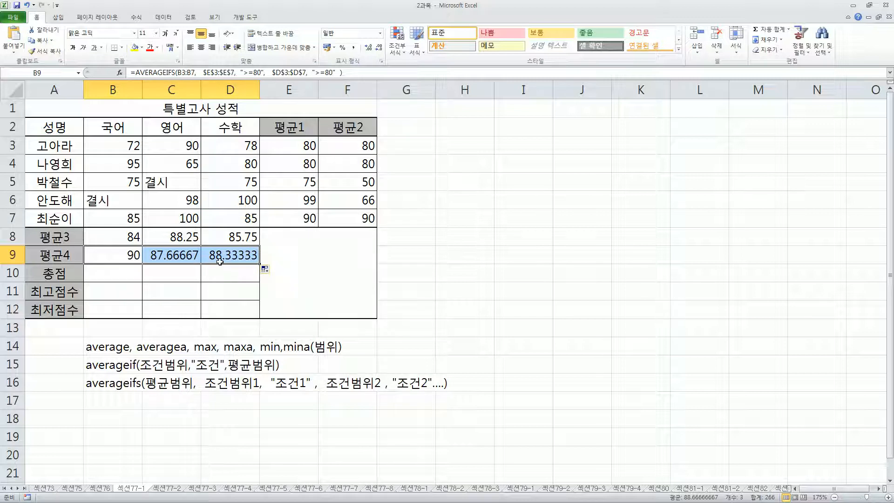
Step: Enter the formula =SUM(B3:B7) in the 총점 cell B10
click(127, 278)
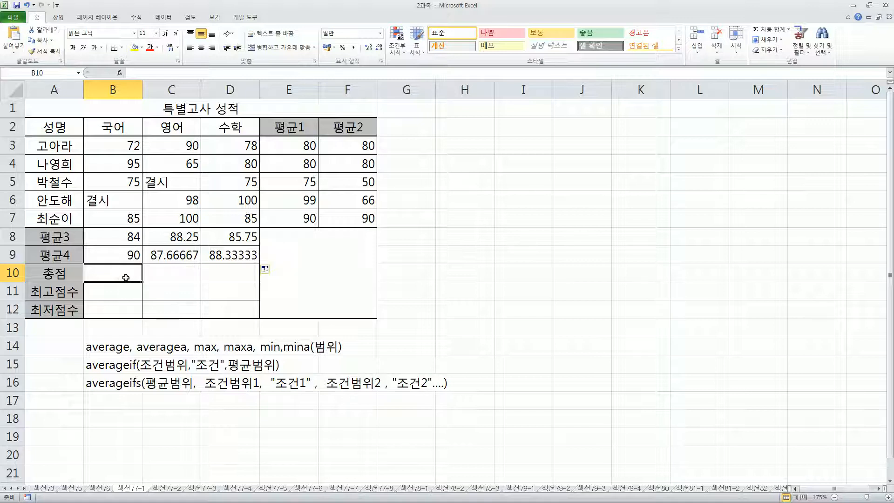
text(=sum()
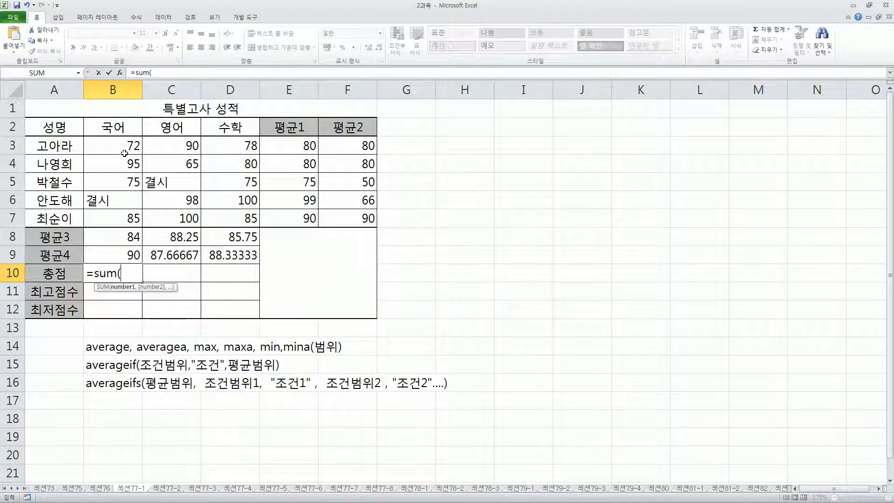
drag(122, 150, 122, 220)
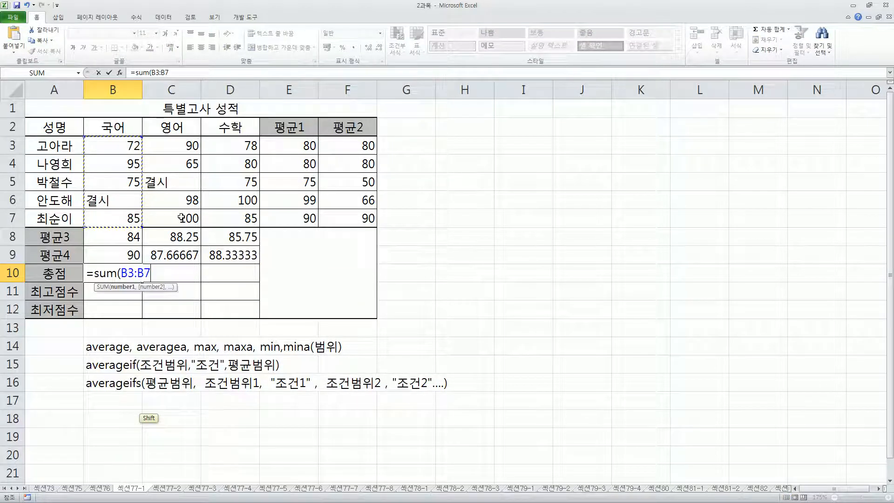
text())
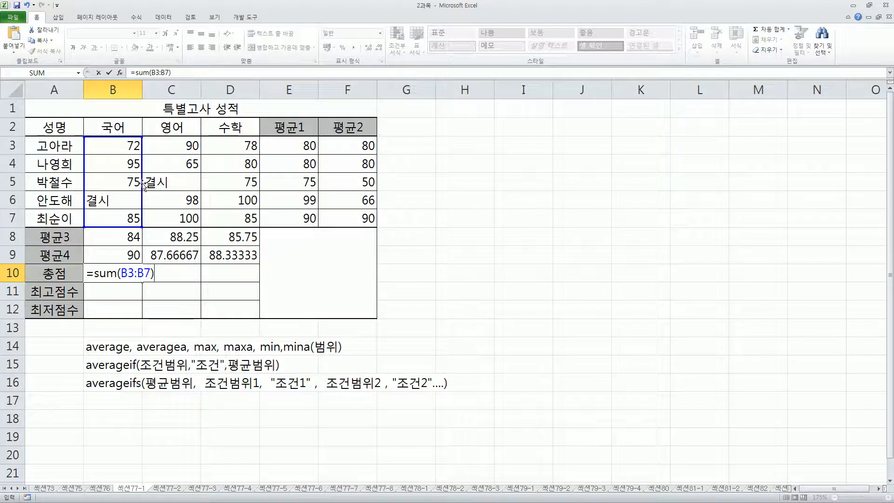
key(Return)
Step: Fill the B10 total formula across to D10, checking the 영어 and 수학 score ranges it covers
click(125, 273)
mouse_move(142, 282)
mouse_down()
mouse_move(232, 281)
mouse_move(144, 280)
mouse_up()
click(166, 274)
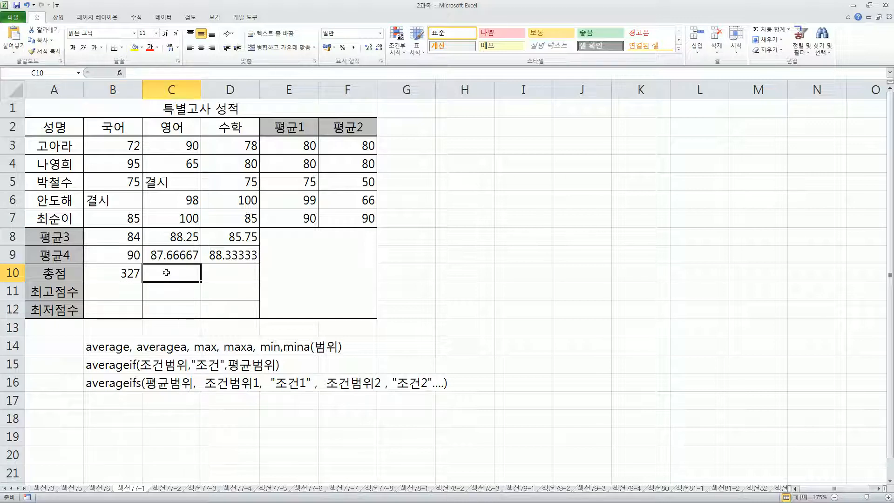
drag(173, 148, 173, 219)
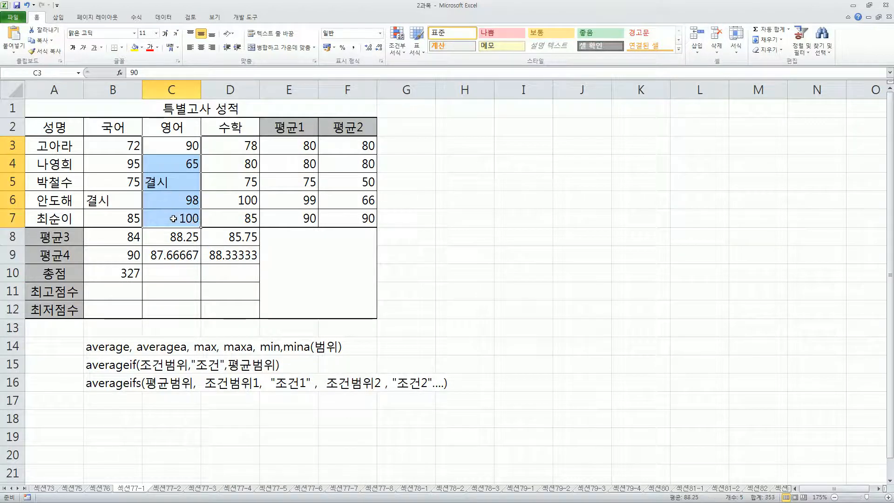
click(217, 272)
drag(224, 143, 221, 214)
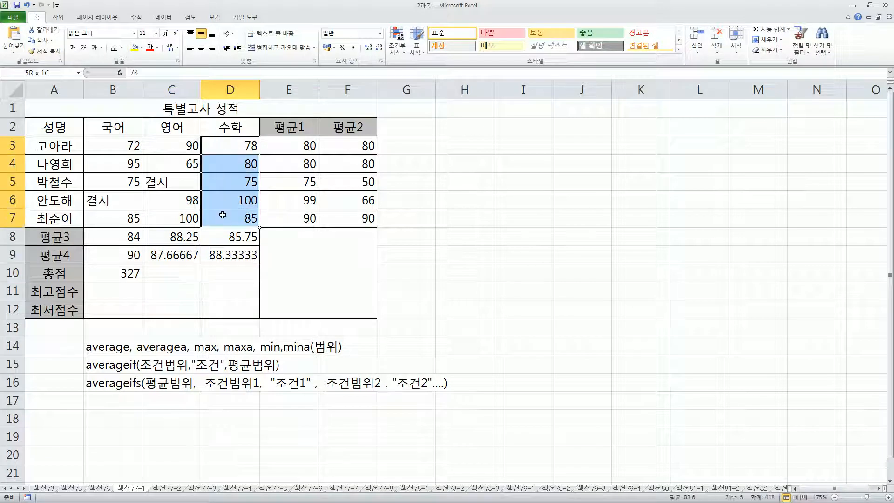
click(122, 272)
drag(141, 281, 230, 278)
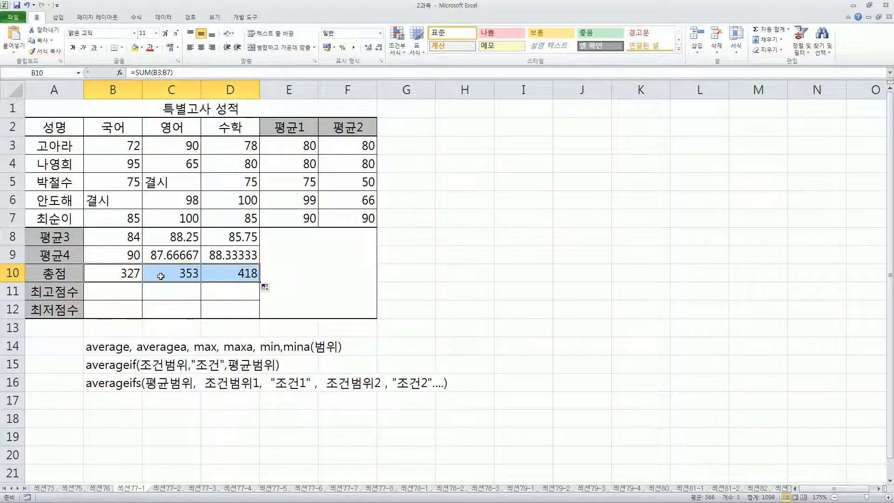
Step: Enter the formula =MAX(B3:B7) in the 최고점수 cell B11
click(105, 291)
click(103, 308)
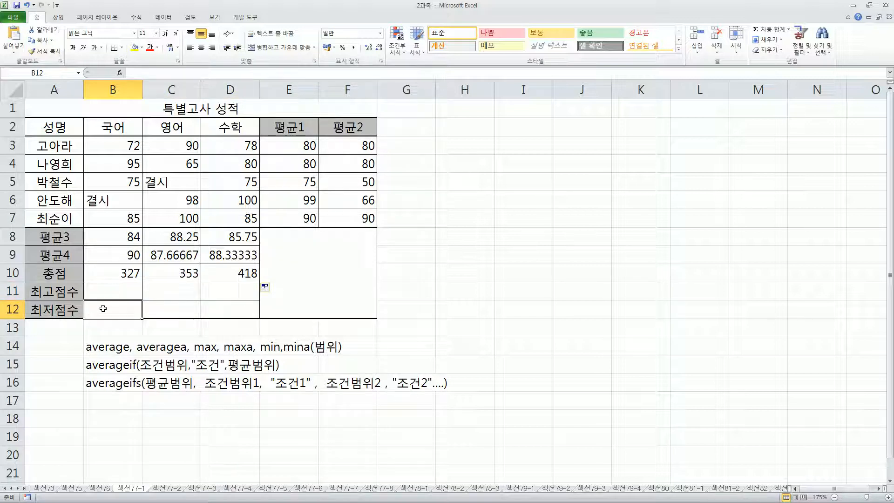
click(104, 291)
click(108, 306)
click(112, 291)
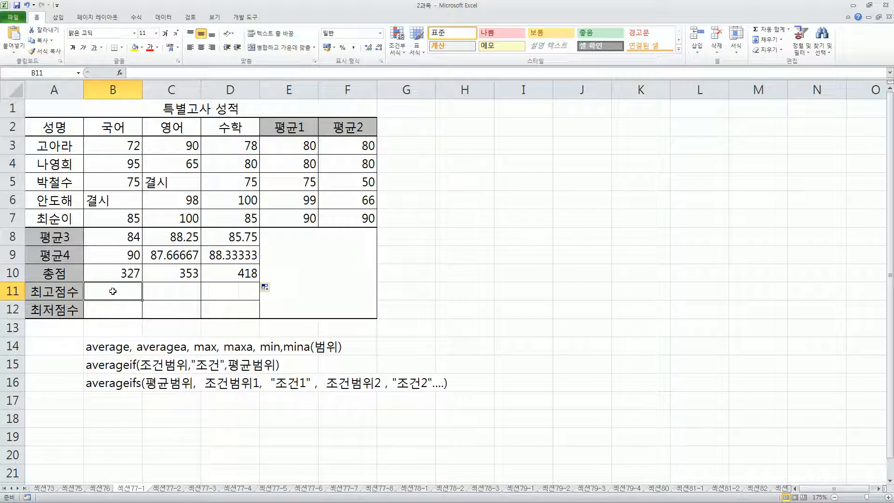
text(=max()
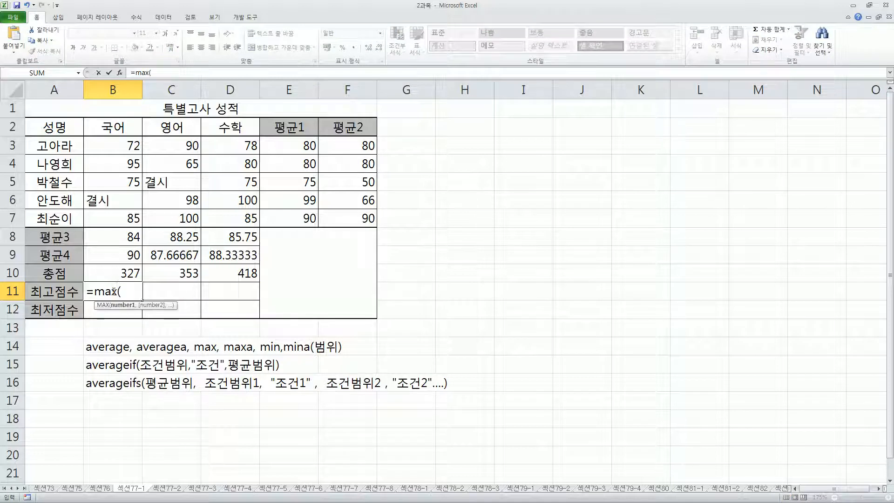
drag(131, 218, 133, 144)
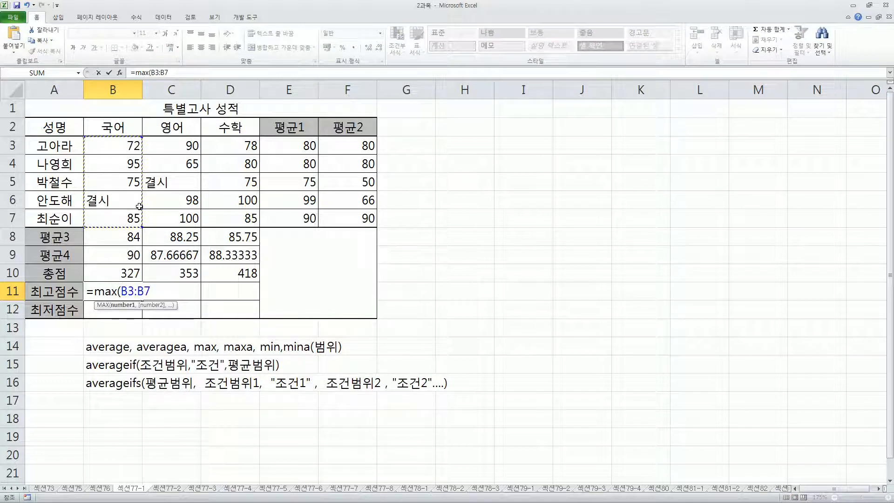
text())
key(Return)
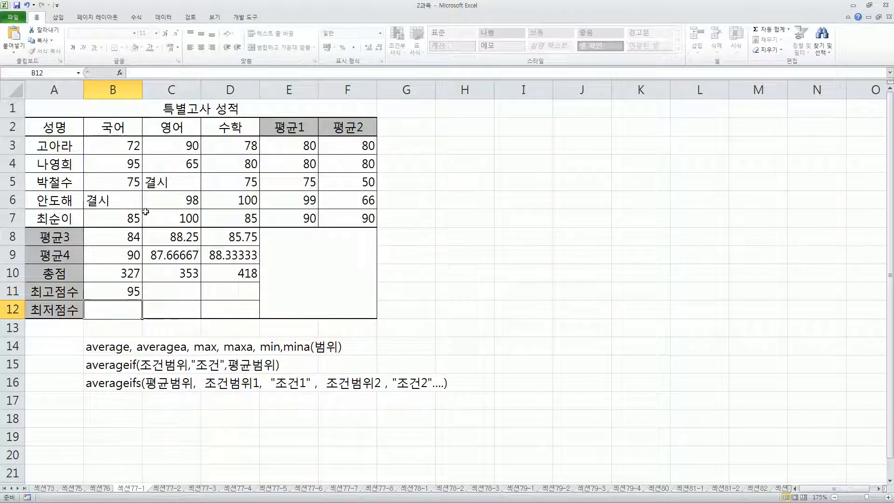
Step: Check the three subjects' score ranges and the B11 formula's reference, and fill the maximum formula across to D11
key(Up)
drag(126, 143, 128, 217)
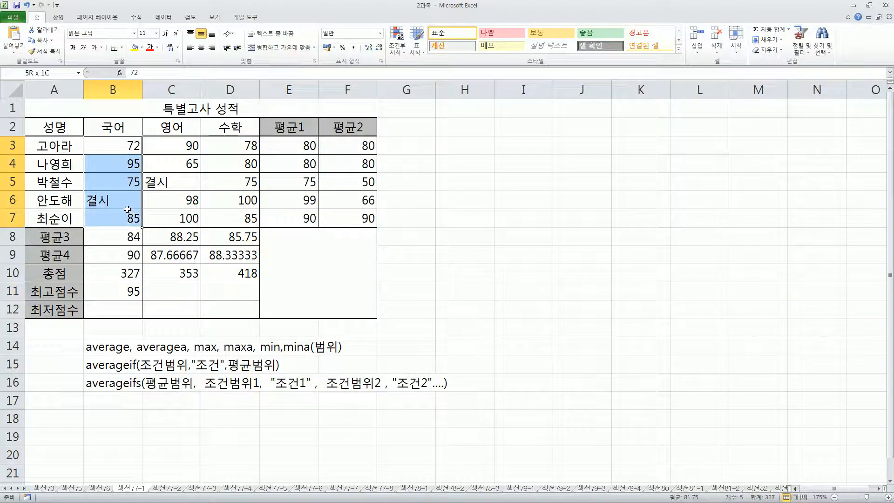
click(168, 292)
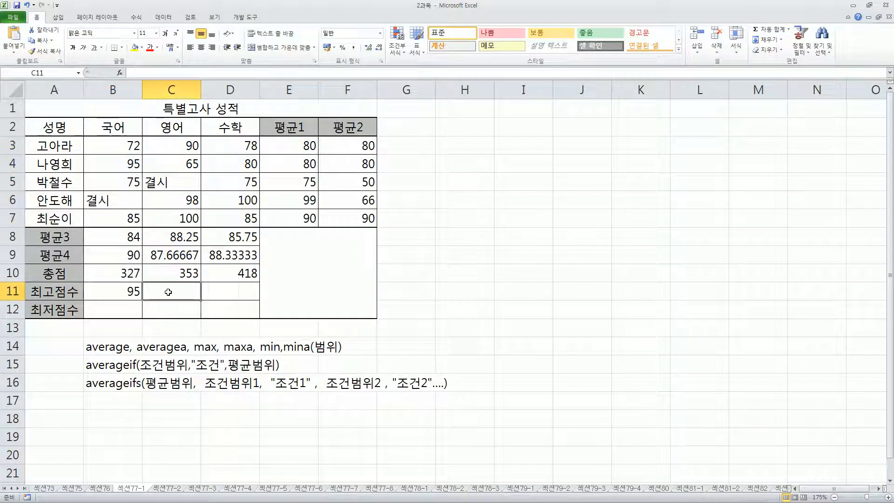
drag(173, 149, 175, 216)
click(215, 285)
drag(230, 146, 229, 219)
click(136, 291)
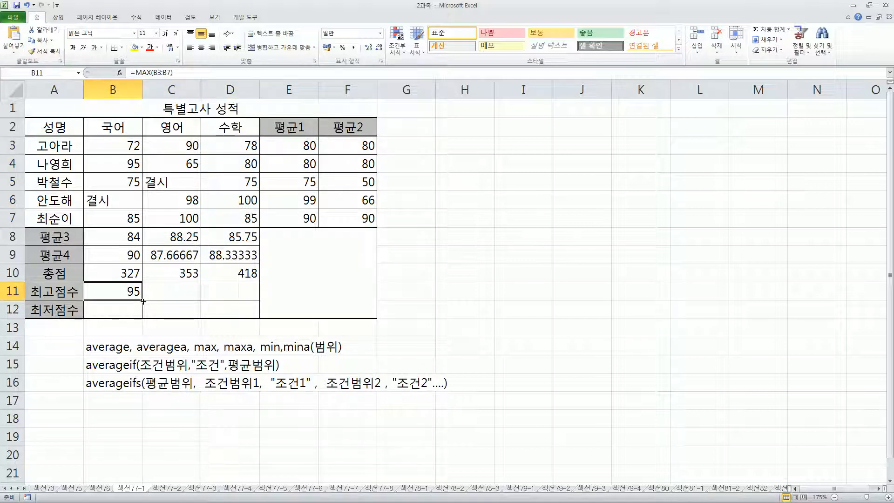
double_click(133, 293)
drag(132, 293, 147, 293)
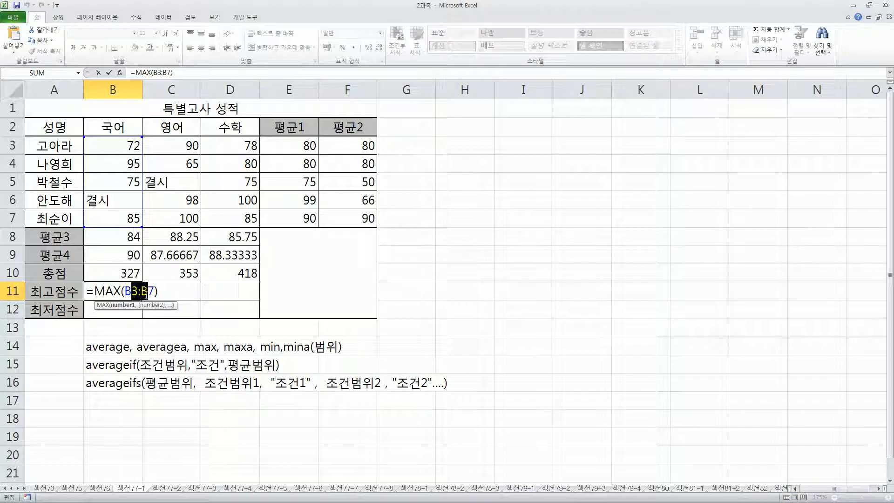
key(Escape)
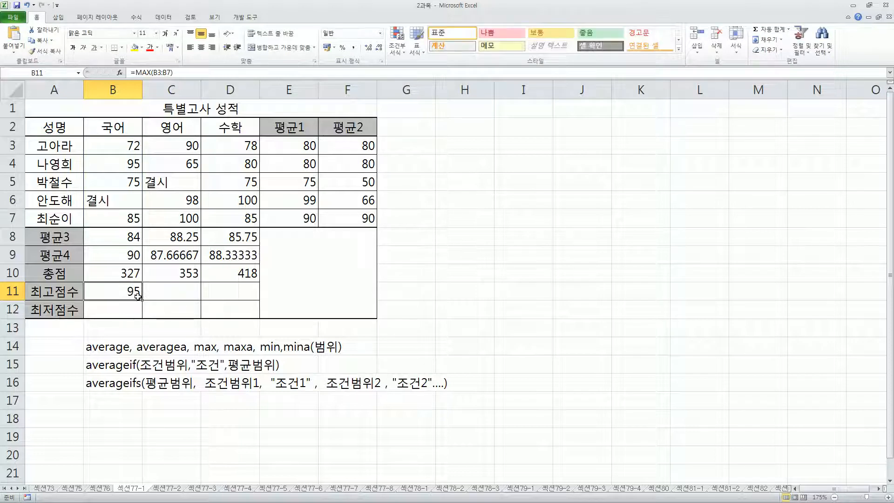
drag(142, 300, 251, 298)
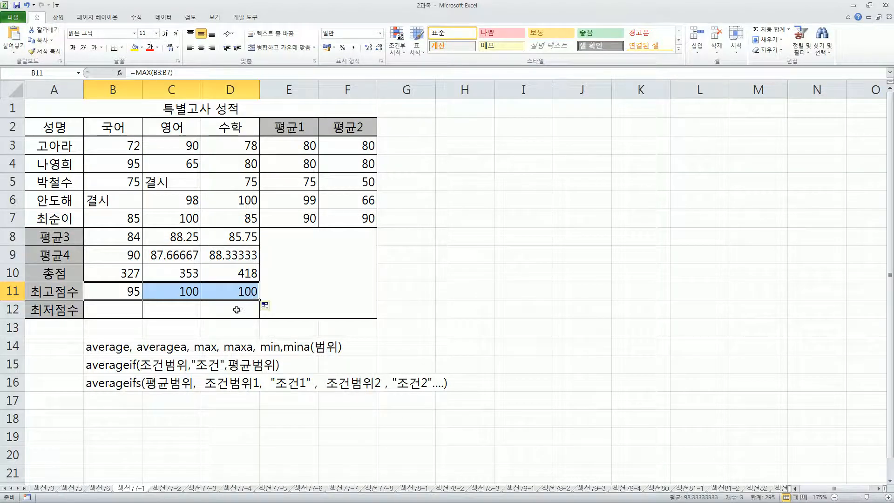
Step: Compare the scores in C7 and D6 with the maximum cells C11 and D11
click(184, 217)
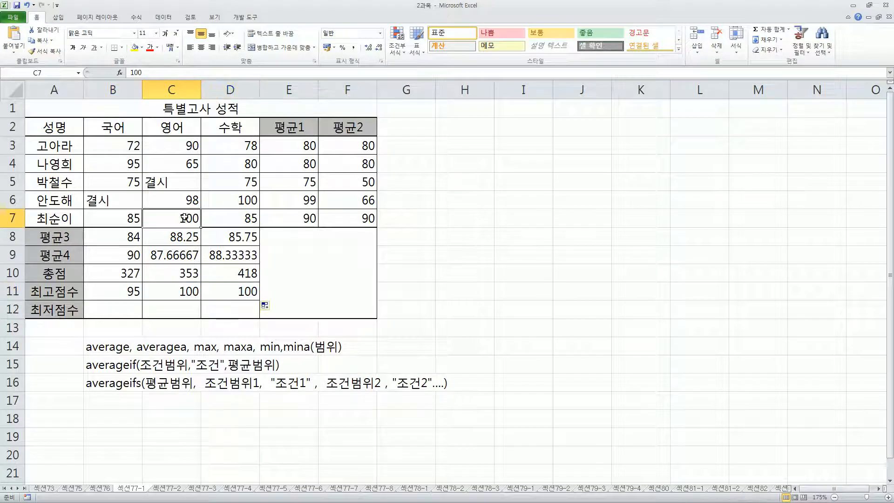
click(240, 198)
click(229, 298)
click(174, 294)
Step: Enter the formula =MIN(B3:B7) in the 최저점수 cell B12 and fill it across to D12
click(123, 307)
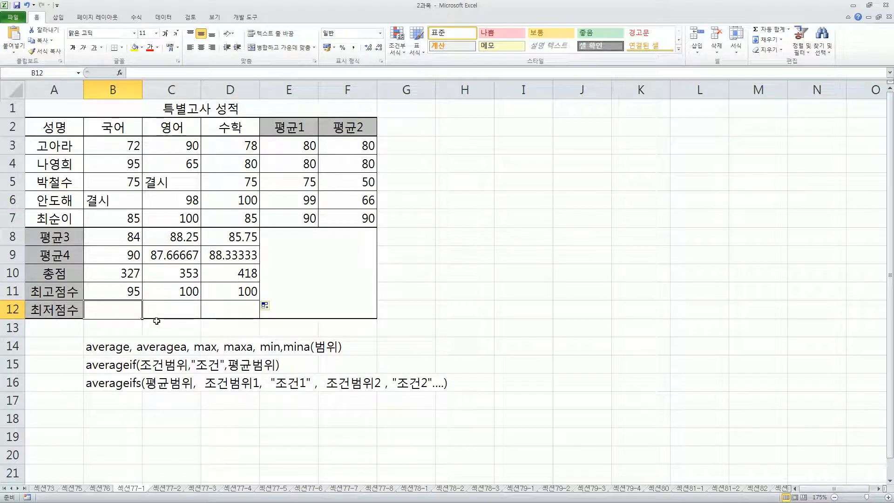
text(=min()
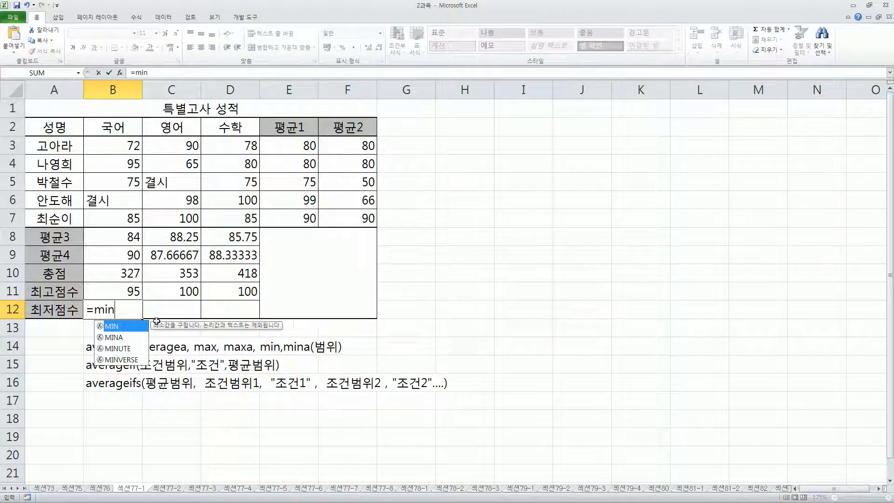
drag(126, 149, 116, 215)
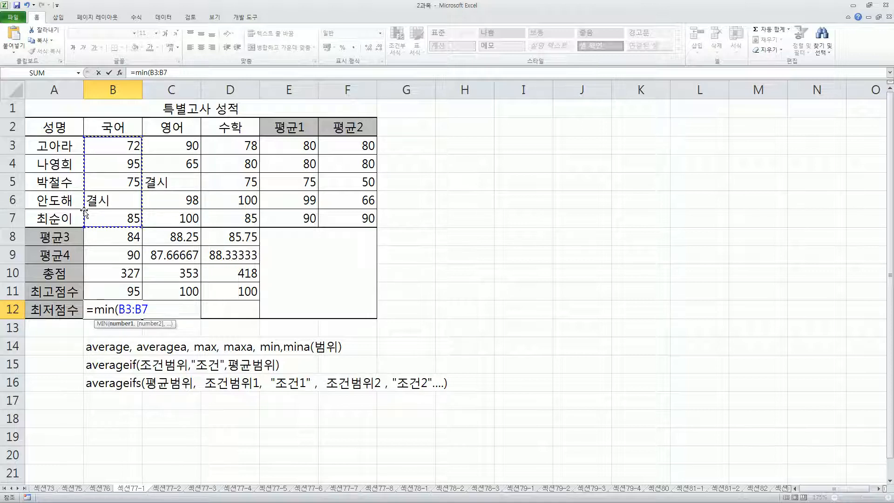
key(shift+F10)
key(Escape)
key(Return)
click(122, 307)
drag(142, 318, 237, 322)
click(168, 311)
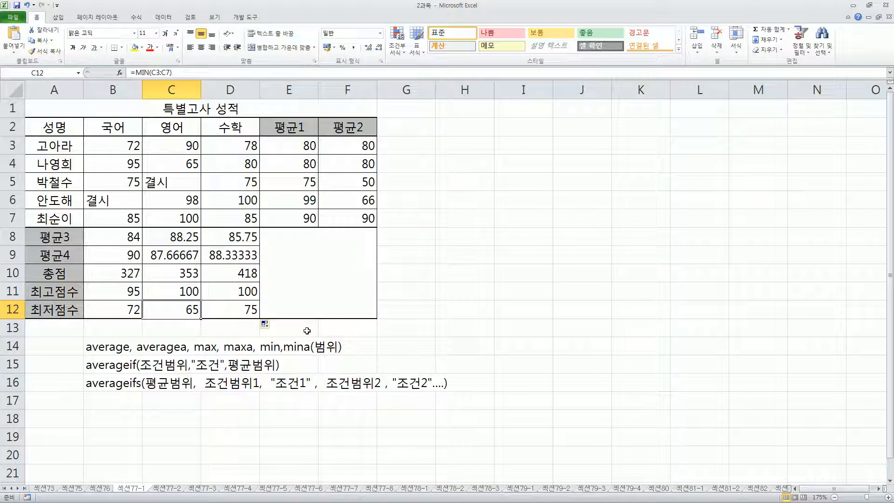
Step: Review the completed table A2:F12 and the average formulas in E3, F3 and B8
drag(53, 125, 274, 304)
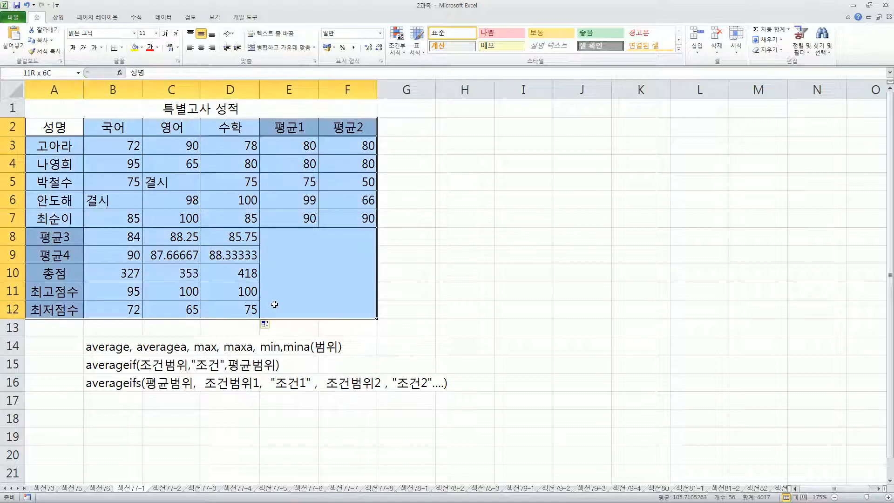
click(446, 294)
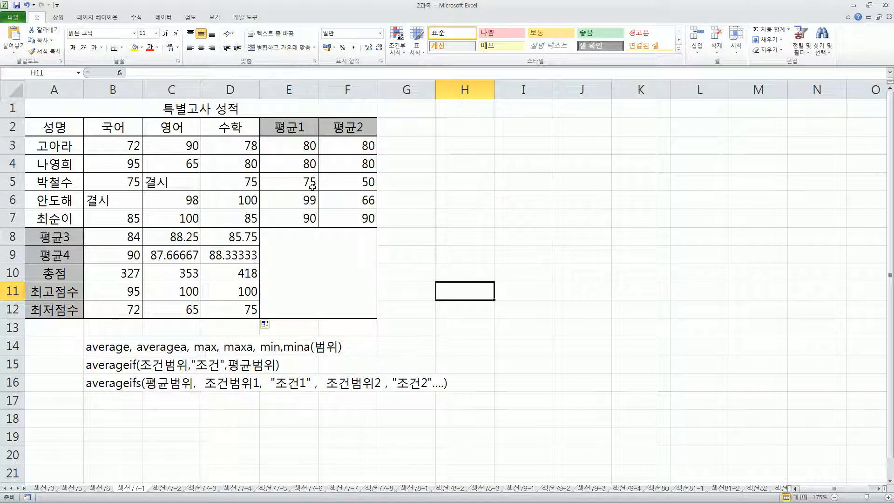
click(295, 146)
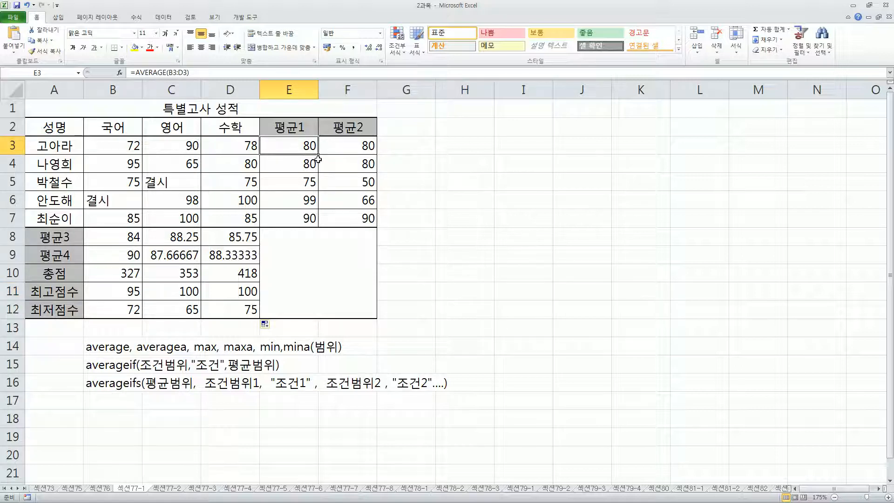
click(348, 145)
click(116, 244)
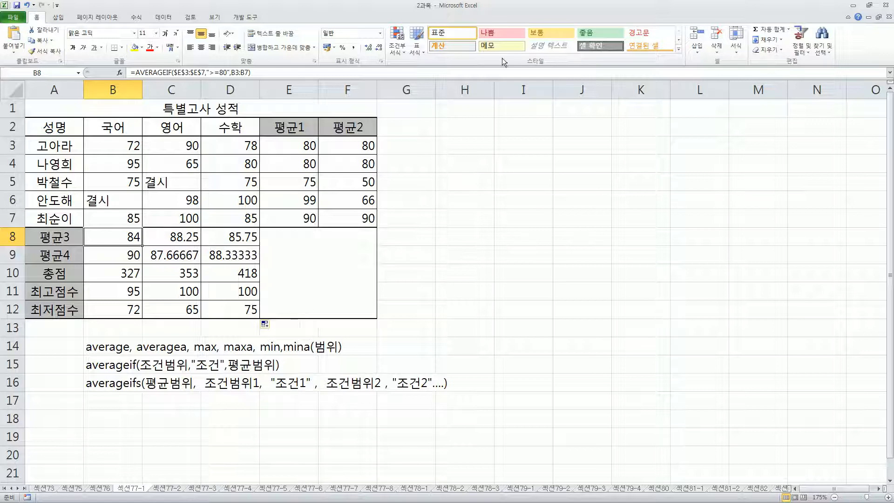
Step: Switch to the slide show, advance to the counting functions slide, and mark COUNT through COUNTIFS with a red pen line
click(854, 9)
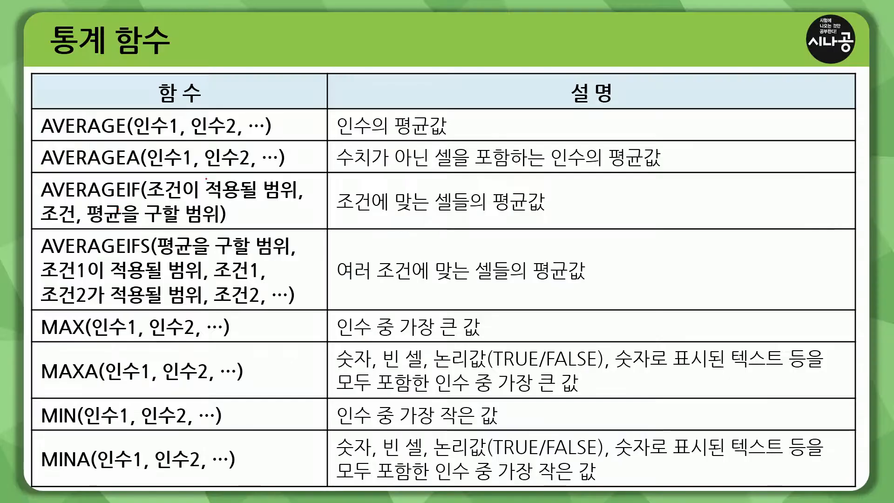
key(Page_Down)
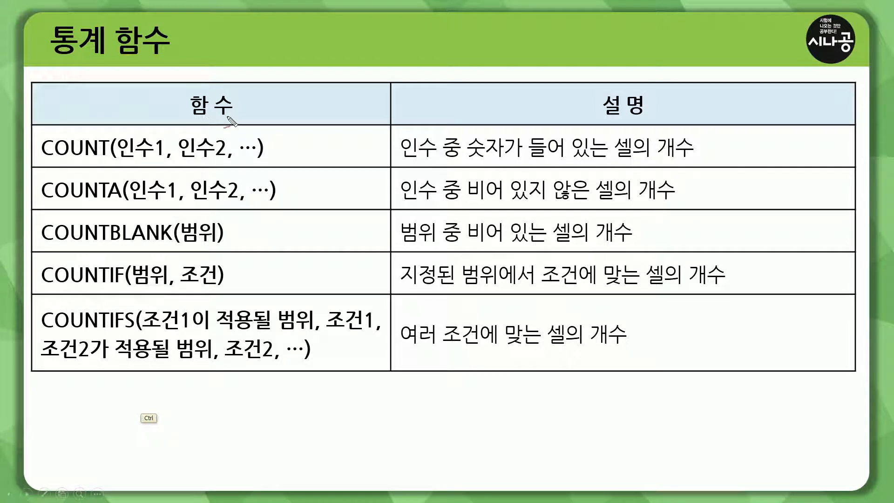
mouse_move(28, 151)
mouse_down()
mouse_move(27, 230)
mouse_move(42, 325)
mouse_up()
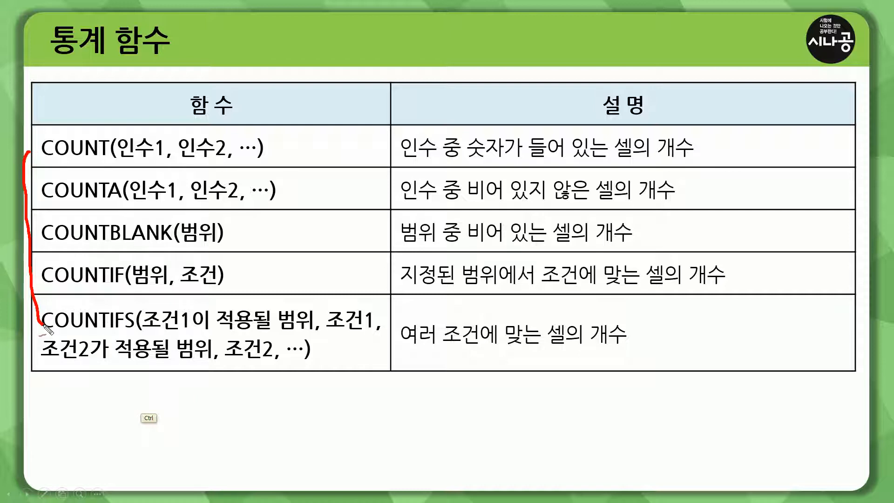
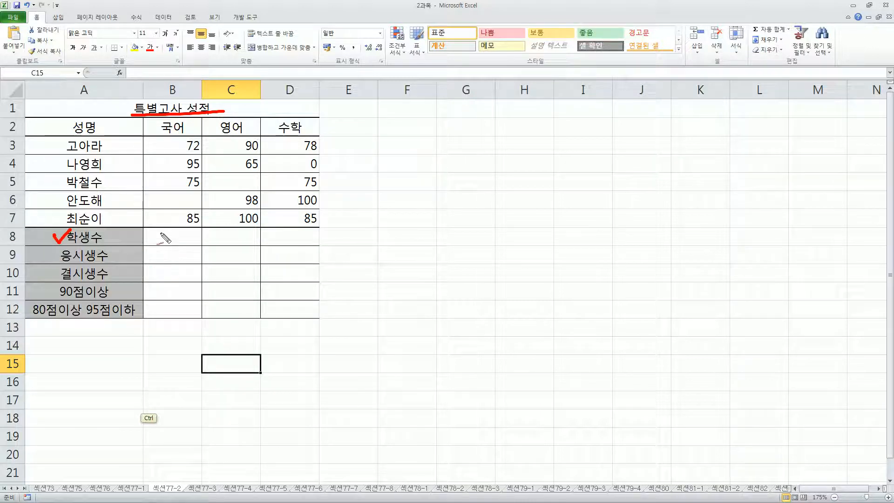
Step: Handwrite a red 5 over each of the 학생수 cells B8, C8 and D8
drag(175, 227, 173, 241)
mouse_move(219, 225)
mouse_down()
mouse_move(217, 240)
mouse_move(246, 228)
mouse_up()
mouse_move(288, 229)
mouse_down()
mouse_move(292, 243)
mouse_move(309, 229)
mouse_up()
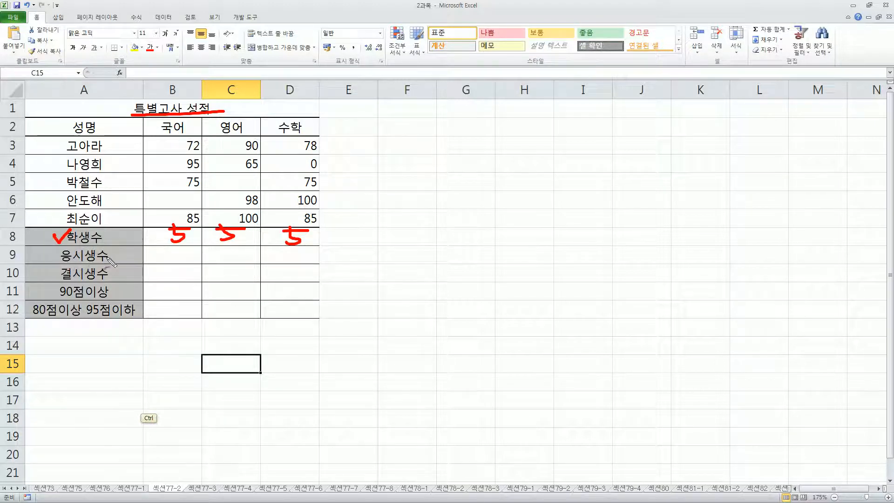
Step: Draw red check marks on blank cells B6, C5, B9 and B10, and underline the 90점이상 label
drag(97, 267, 103, 266)
drag(161, 196, 173, 194)
drag(220, 179, 231, 177)
drag(163, 258, 173, 248)
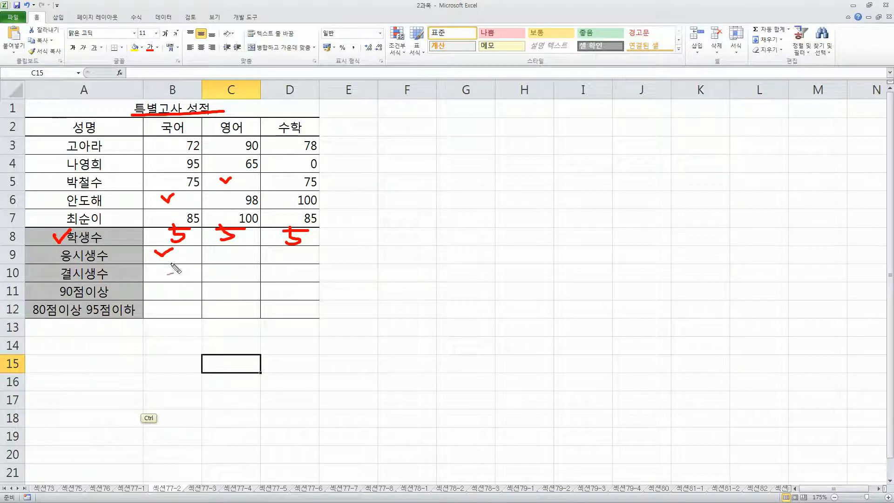
drag(148, 273, 169, 265)
drag(60, 296, 116, 298)
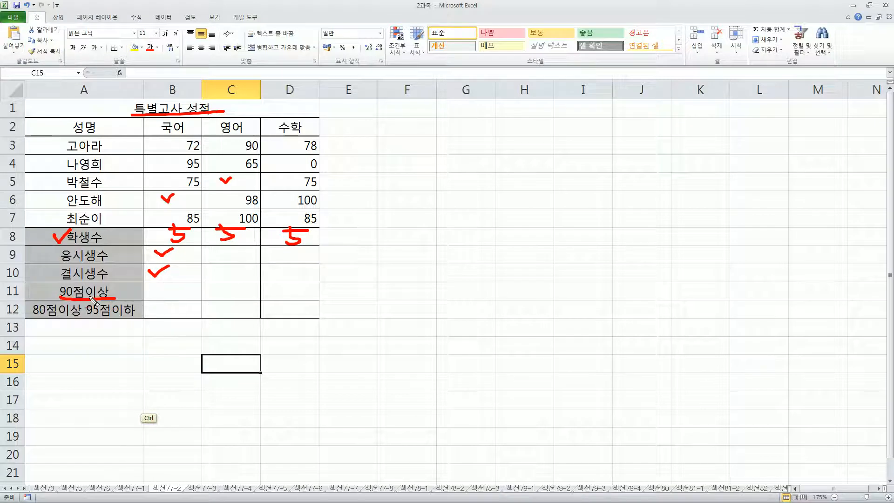
Step: Draw red check marks on B11 and B12, underline the 80점이상 95점이하 label, and clear all the ink
drag(151, 298, 176, 285)
drag(31, 320, 134, 318)
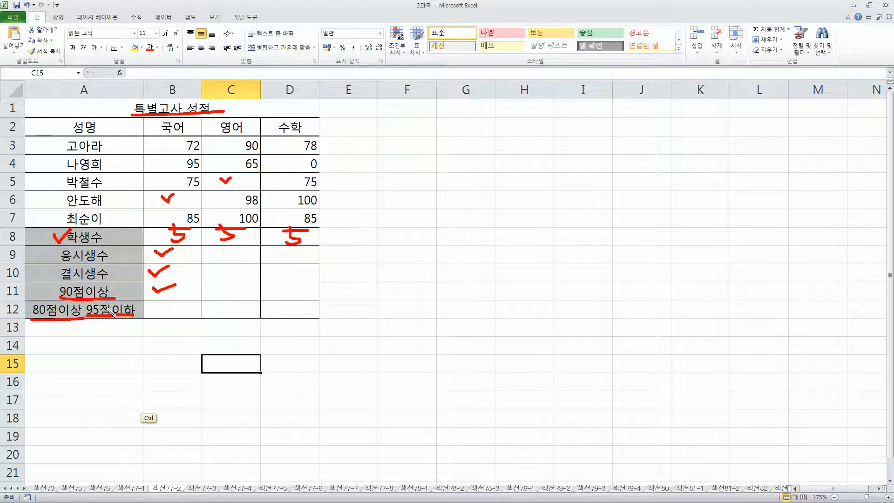
drag(159, 317, 176, 304)
key(Escape)
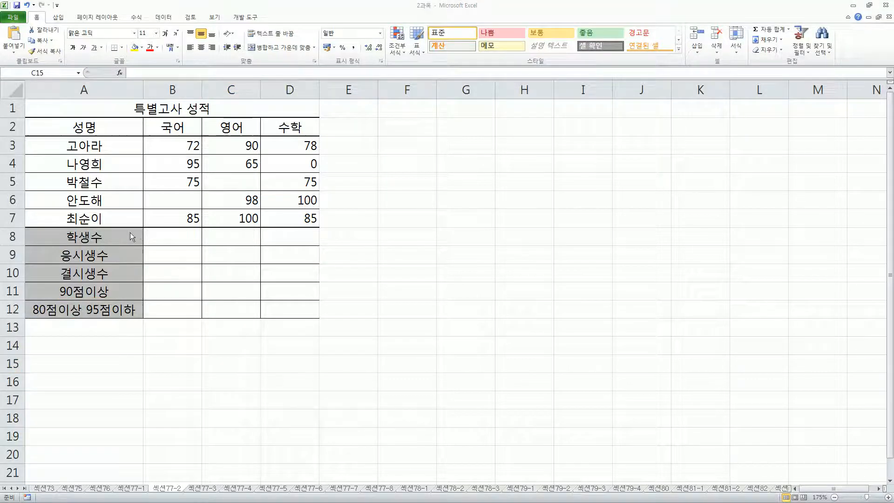
Step: Draw red boxes around scores B3:B7, blank cells B6 and C5, names A3:A7 and the 학생수 label, and clear them
click(174, 244)
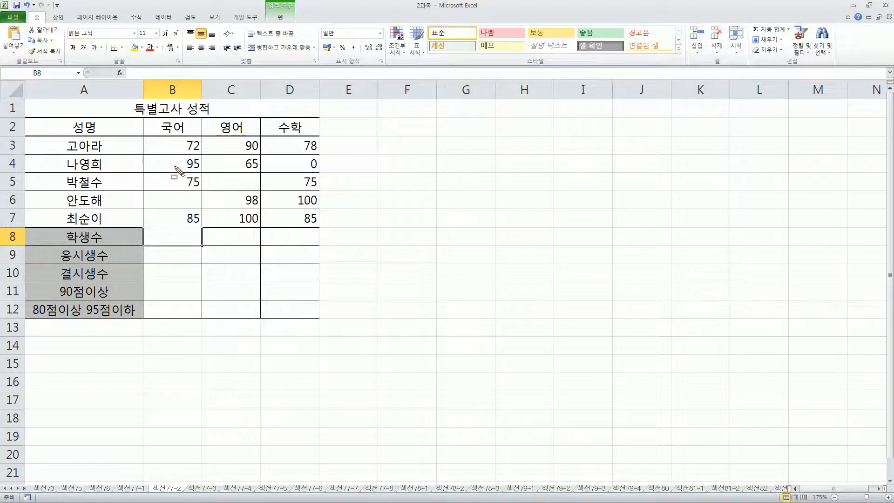
drag(155, 134, 205, 228)
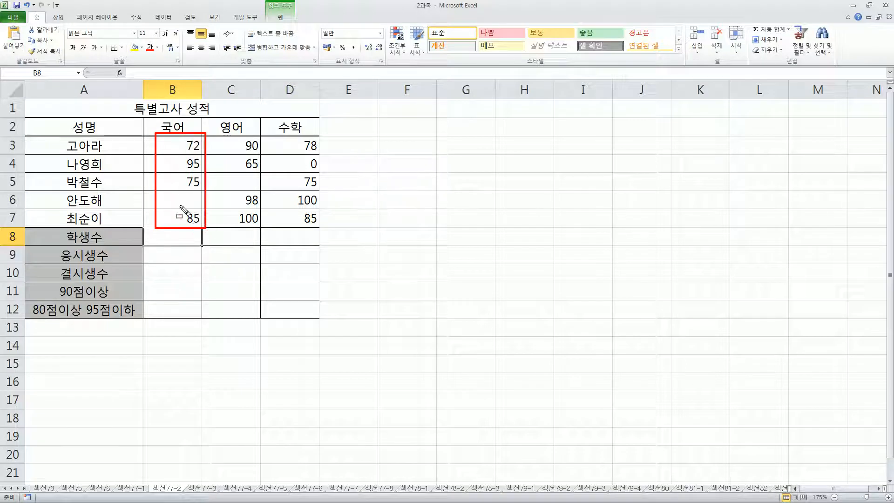
drag(172, 197, 200, 205)
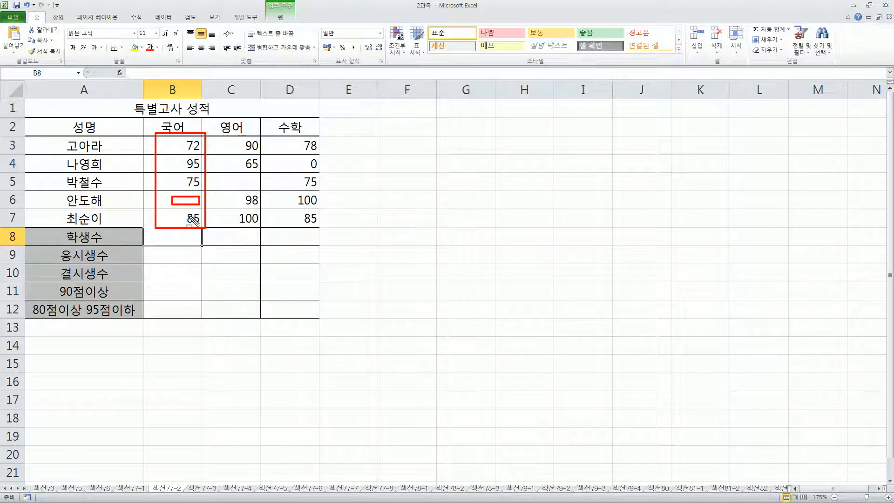
drag(234, 176, 233, 182)
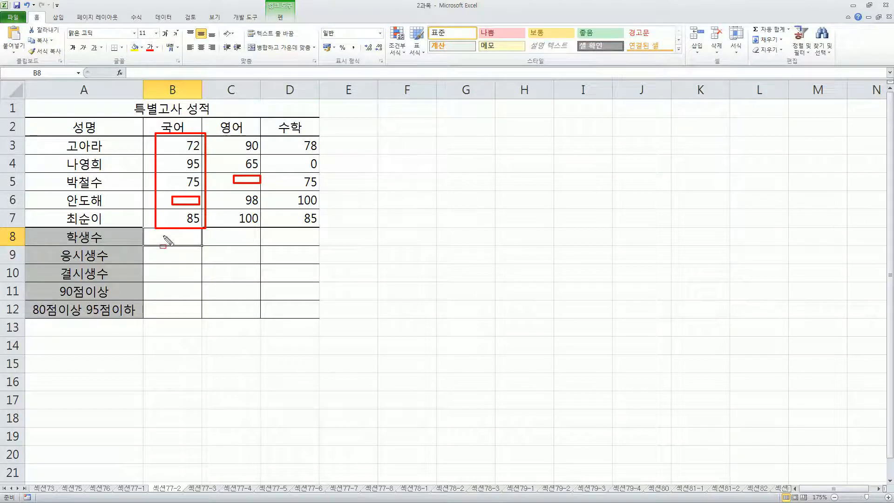
drag(58, 145, 116, 219)
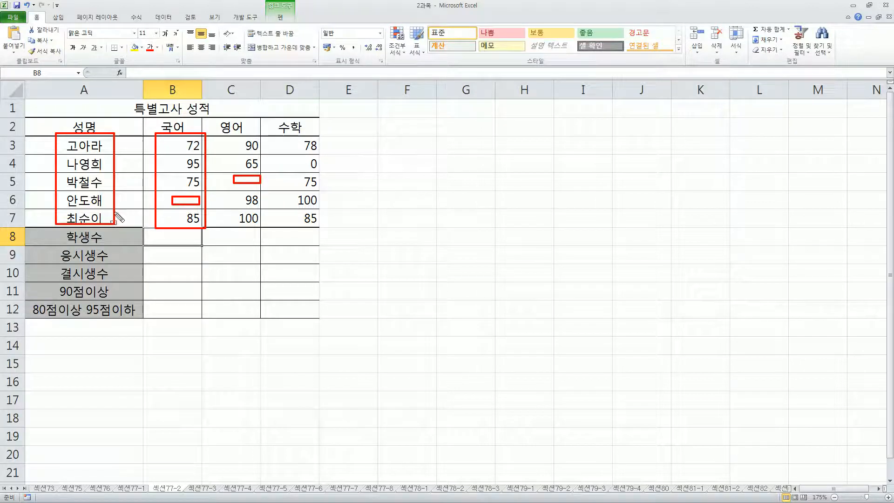
mouse_move(61, 131)
mouse_down()
mouse_move(65, 177)
mouse_move(103, 227)
mouse_up()
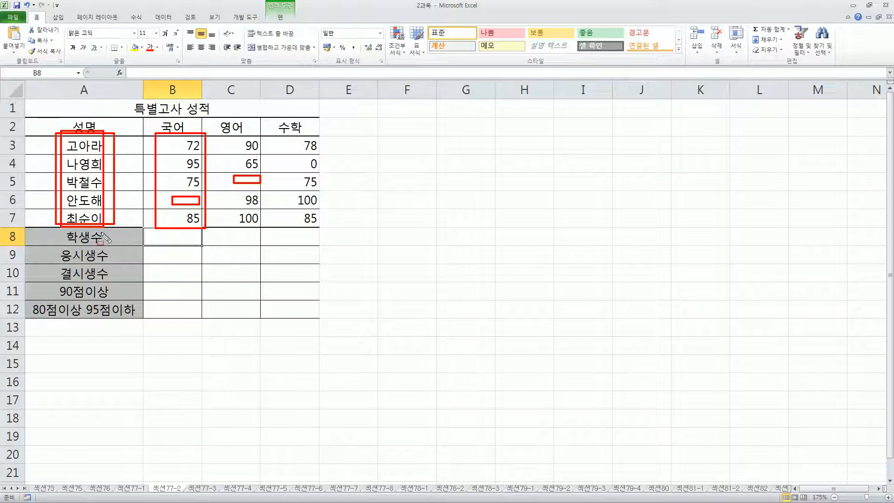
drag(62, 228, 106, 242)
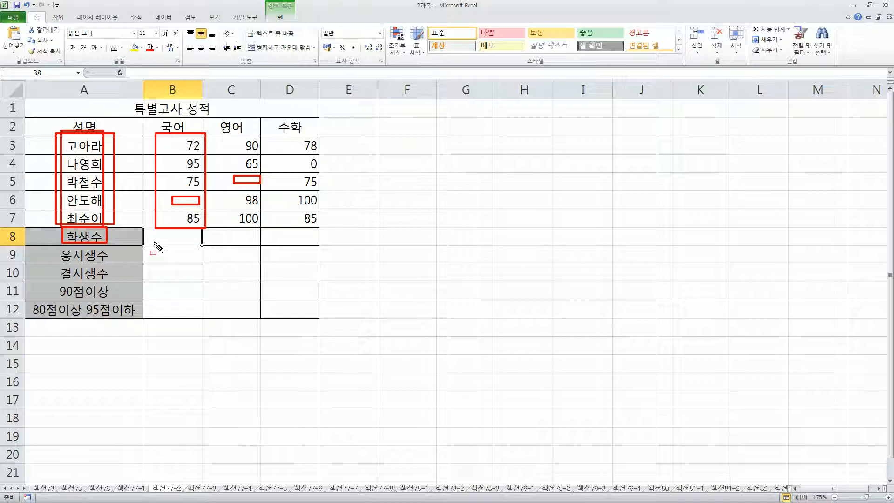
key(Escape)
Step: Enter =COUNTA(A3:A7) in the 학생수 cell B8 and fill the formula across to D8
click(173, 237)
text(=)
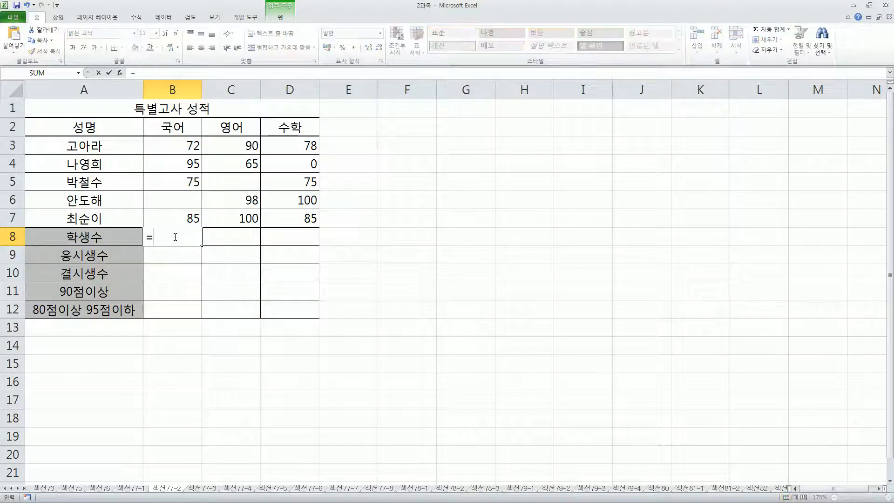
text(counta()
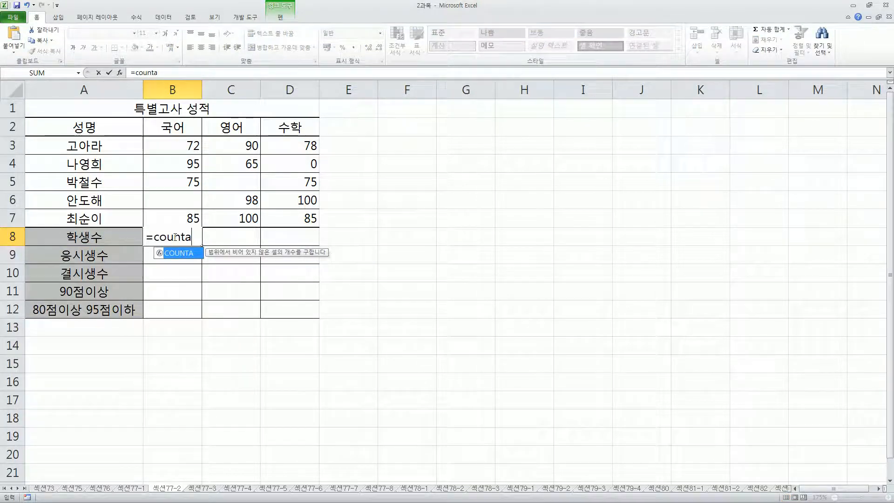
key(Left)
key(Up)
key(shift+Up)
key(shift+Up)
key(shift+Up)
key(shift+Up)
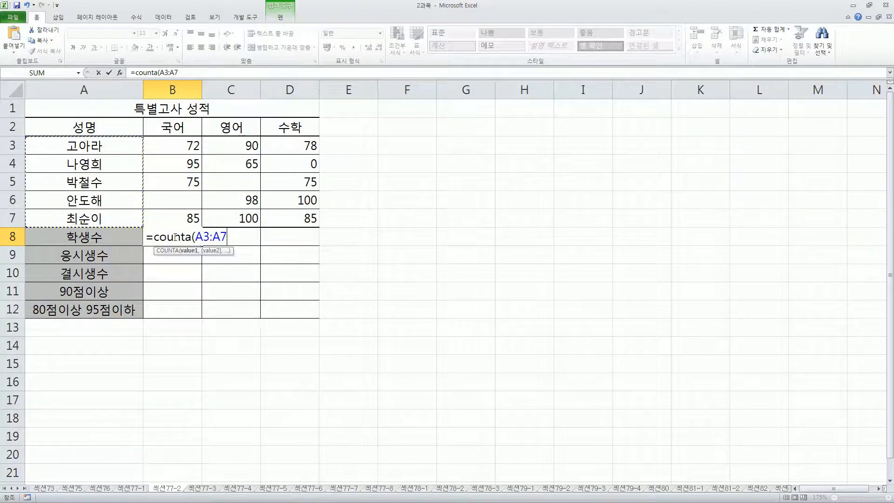
text())
key(Return)
click(174, 237)
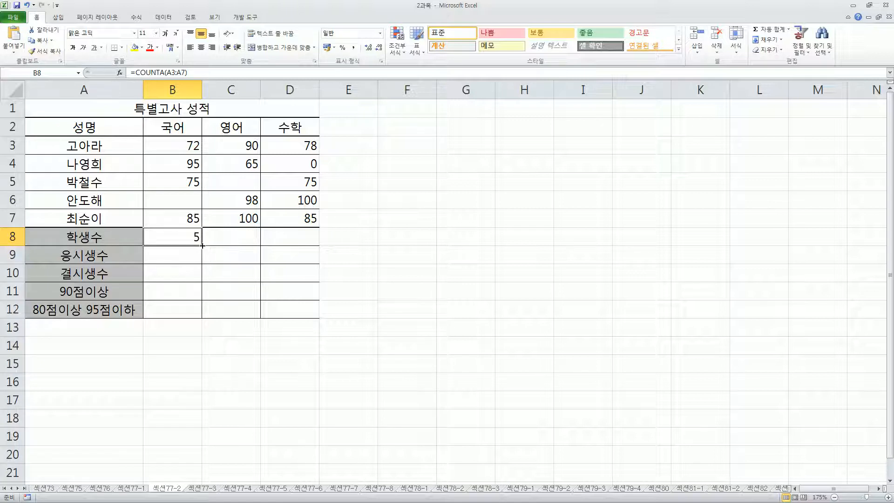
drag(201, 245, 303, 246)
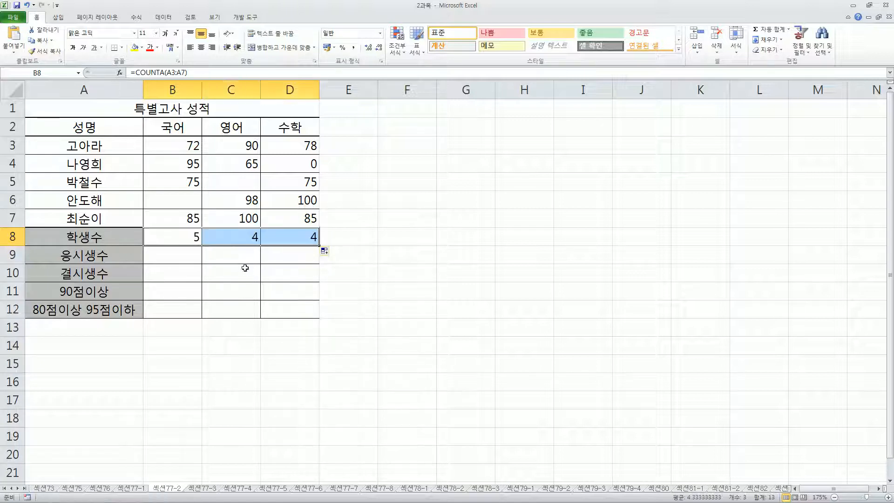
Step: Draw red boxes on B8, C8 and D8 and around the names A3:A7, and clear the marks
click(181, 230)
drag(160, 232, 187, 242)
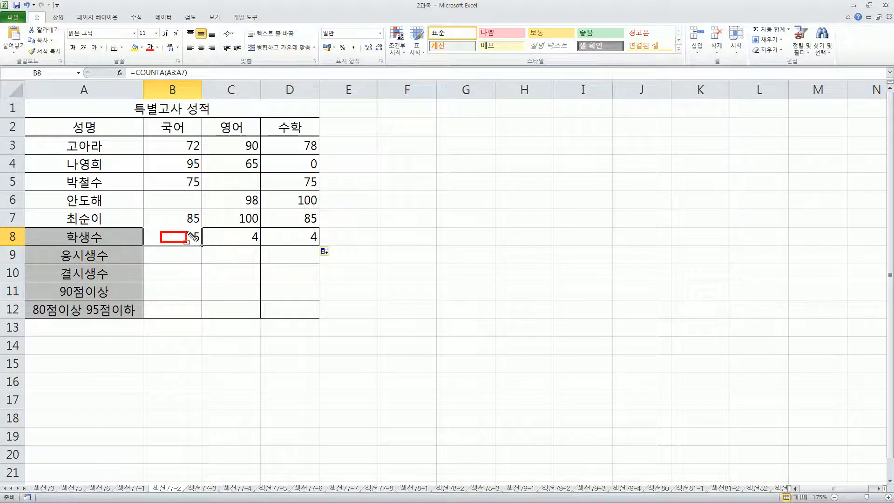
mouse_move(216, 231)
mouse_down()
mouse_move(239, 243)
mouse_move(295, 243)
mouse_up()
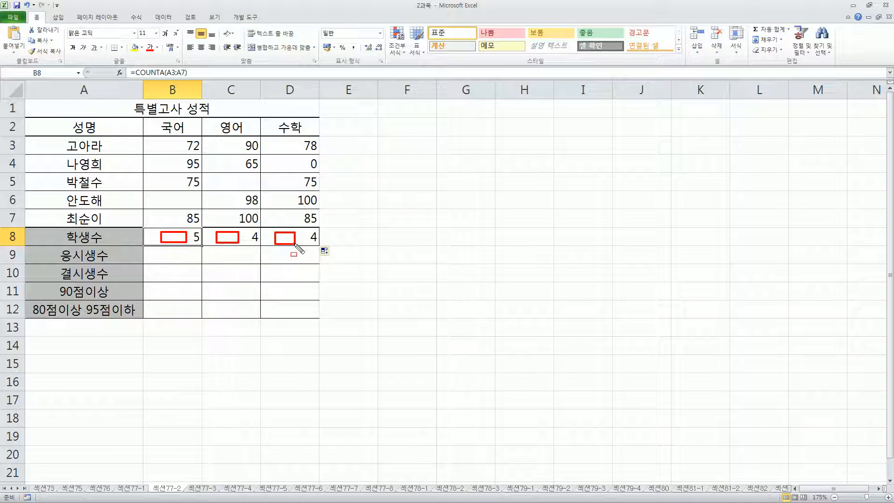
mouse_move(57, 136)
mouse_down()
mouse_move(68, 198)
mouse_move(110, 224)
mouse_up()
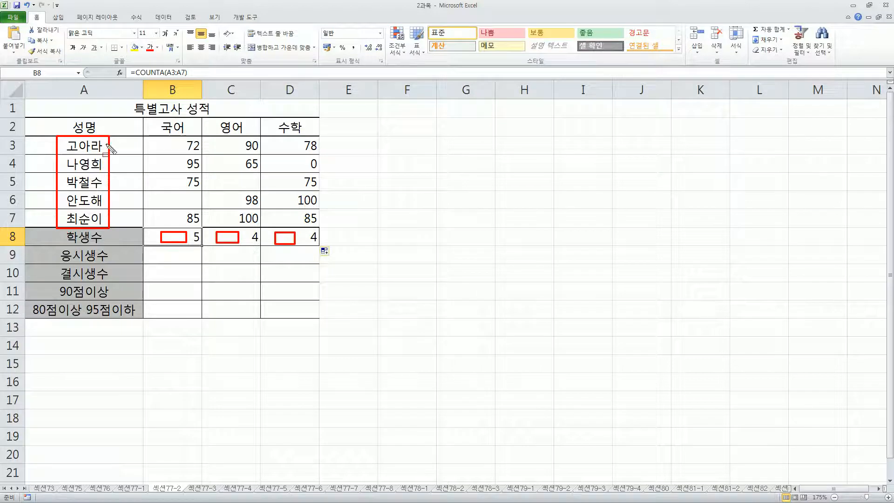
key(Escape)
Step: Make the COUNTA range in B8 absolute as $A$3:$A$7 and fill the formula across to D8
double_click(169, 233)
drag(209, 236, 232, 237)
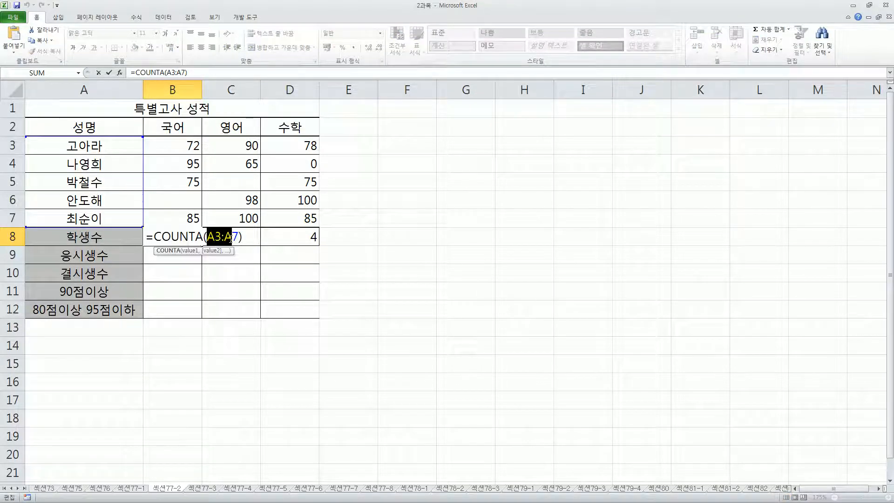
key(F4)
key(Return)
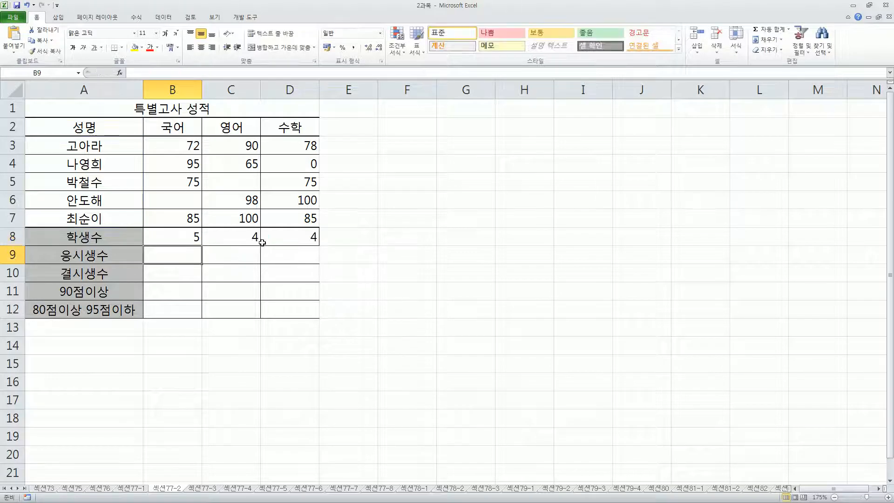
click(196, 236)
drag(202, 246, 309, 249)
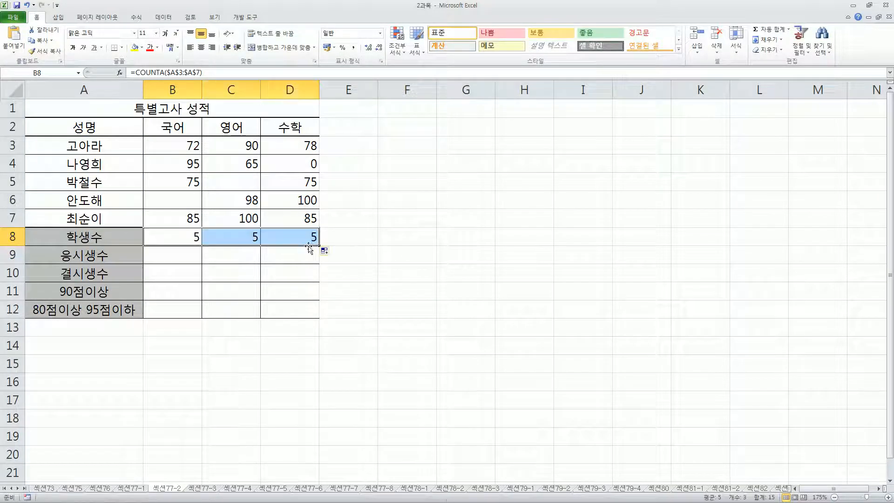
Step: Examine the numeric scores in the 국어 and 영어 columns that count toward 응시생수
click(155, 260)
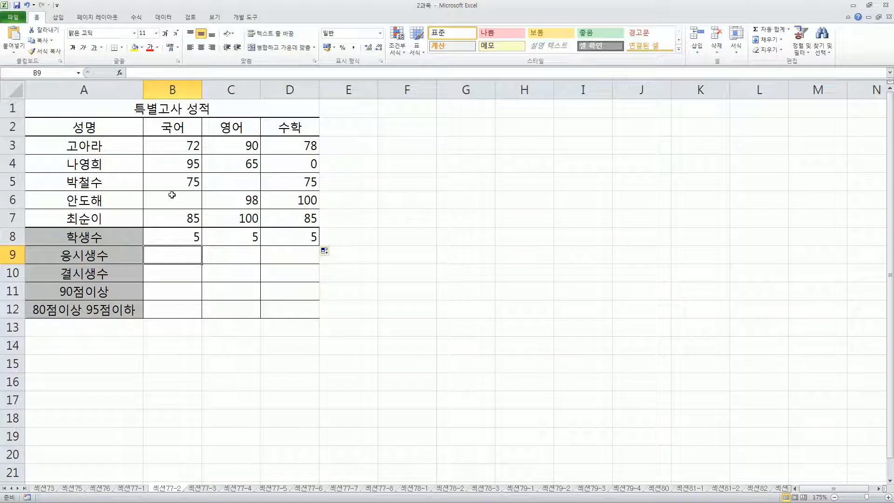
click(190, 150)
click(187, 164)
click(184, 181)
click(184, 218)
click(232, 215)
click(242, 199)
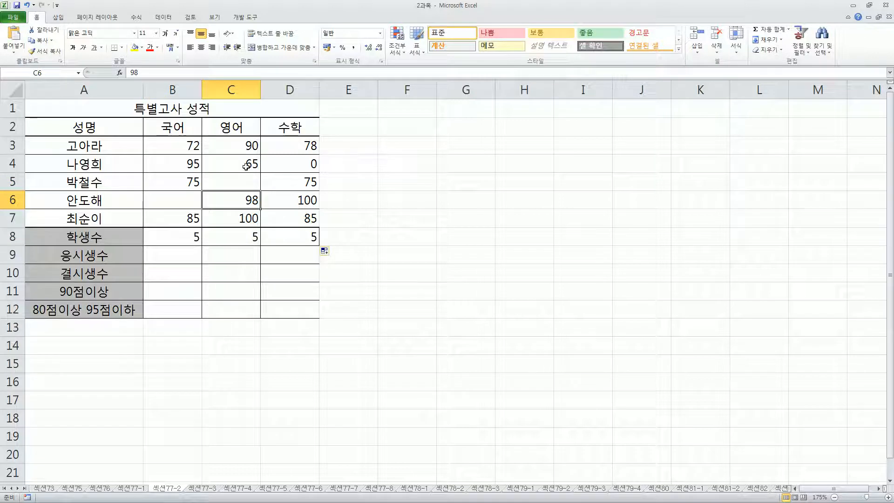
Step: Enter =COUNT(B3:B7) in the 응시생수 cell B9
click(185, 254)
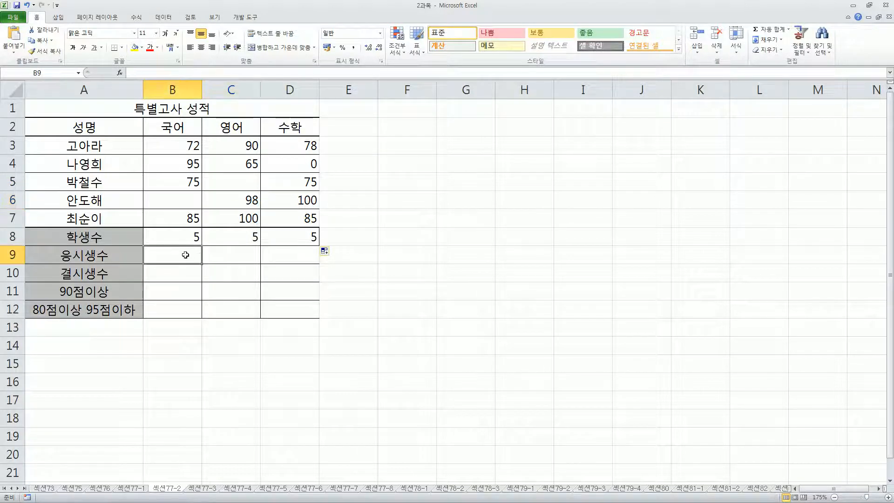
text(=cou)
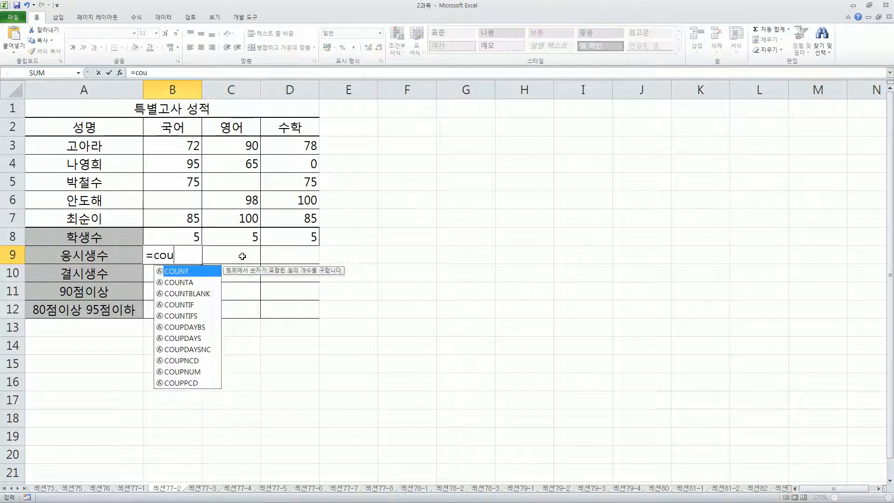
text(nt()
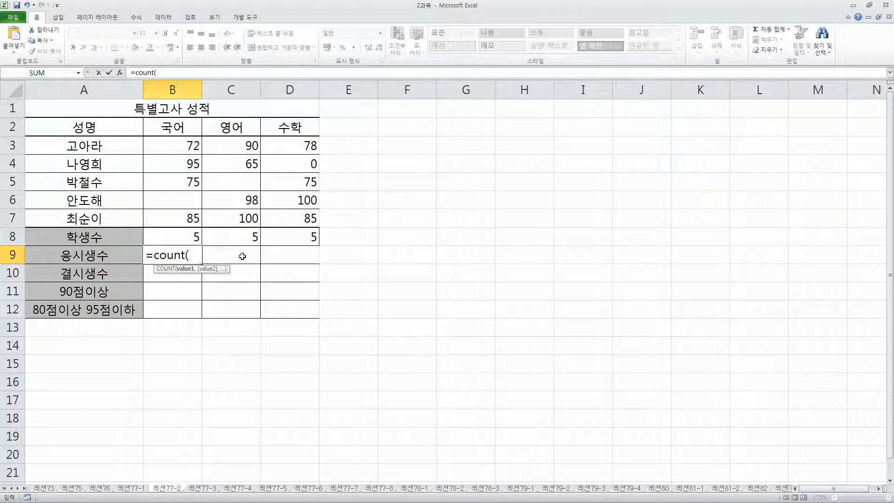
drag(185, 146, 182, 219)
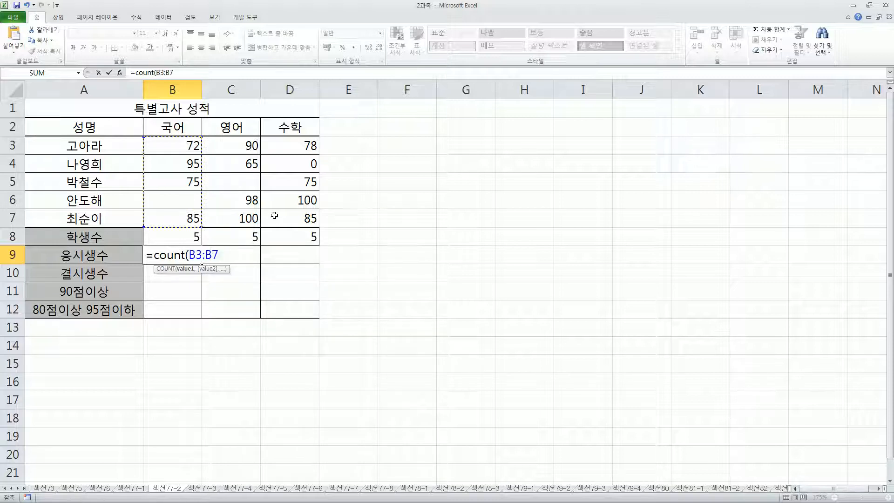
text())
key(Return)
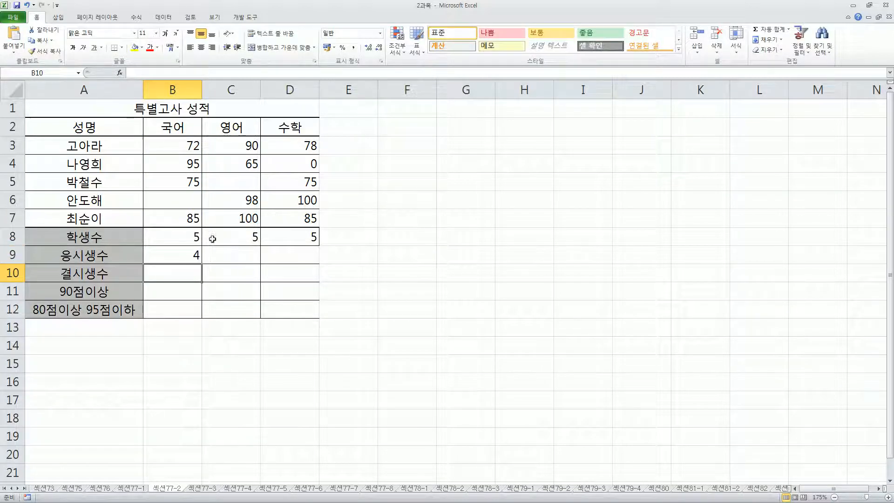
Step: Draw red boxes on C9 and D9 and over the scores of all three subject columns, and clear the marks
click(189, 254)
drag(217, 256, 244, 264)
mouse_move(216, 138)
mouse_down()
mouse_move(250, 224)
mouse_move(302, 262)
mouse_up()
drag(282, 139, 317, 221)
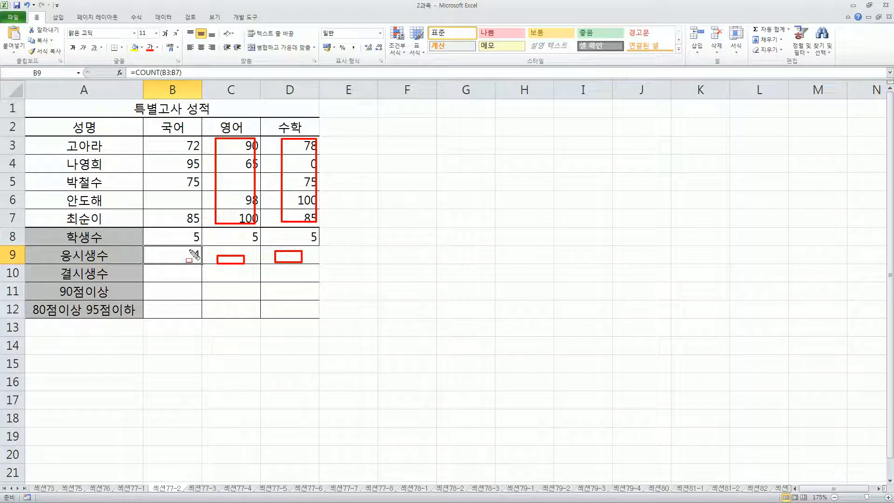
mouse_move(168, 138)
mouse_down()
mouse_move(203, 227)
mouse_move(193, 220)
mouse_up()
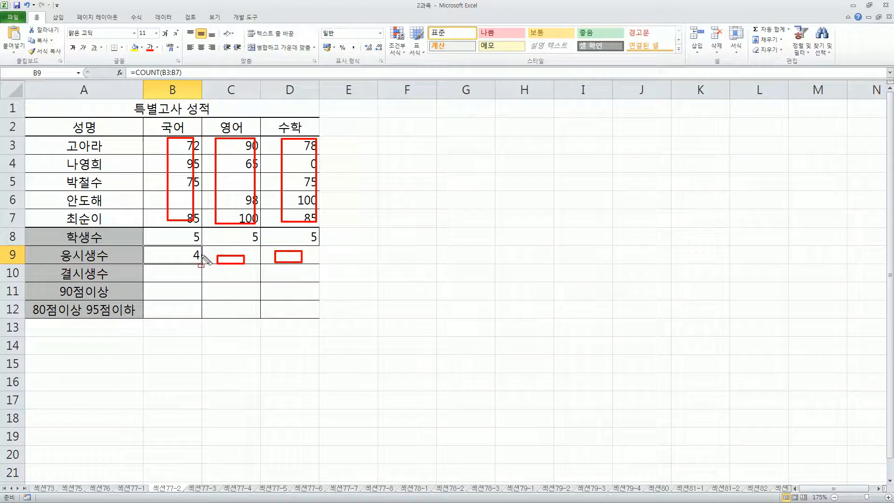
key(Escape)
Step: Fill the COUNT formula from B9 across to D9
drag(202, 265, 298, 264)
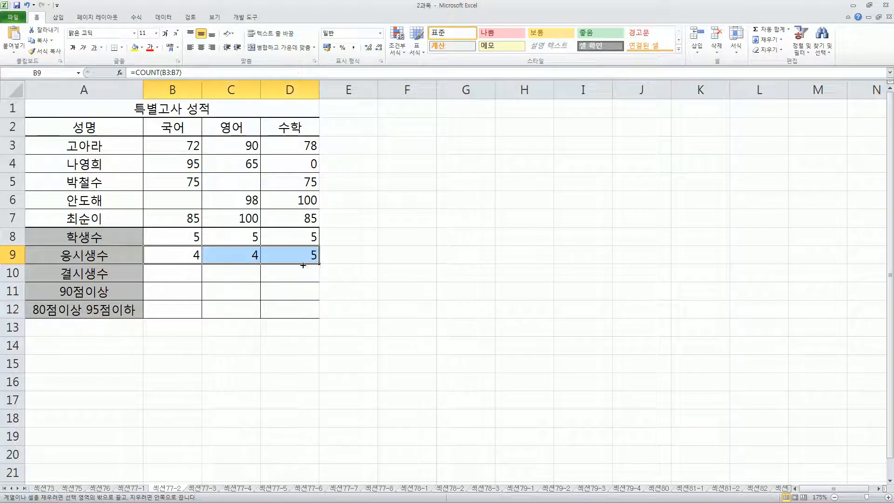
Step: Enter =COUNTBLANK(B3:B7) in the 결시생수 cell B10
click(181, 273)
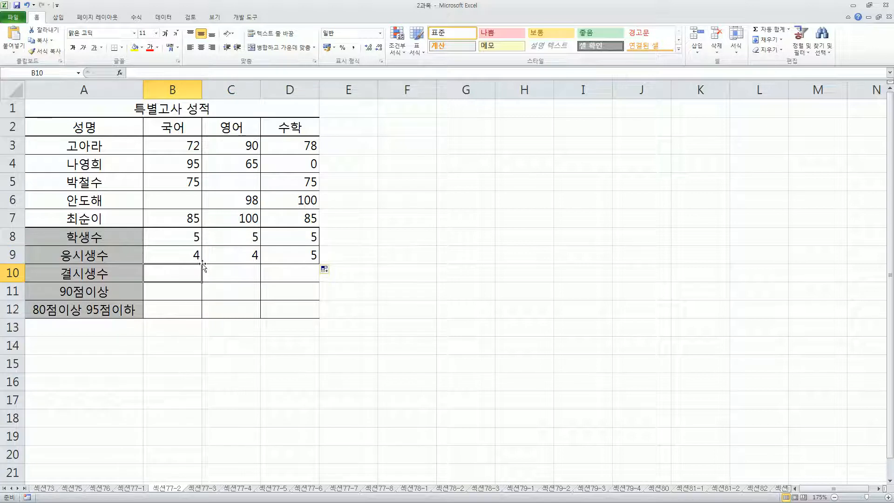
text(=co)
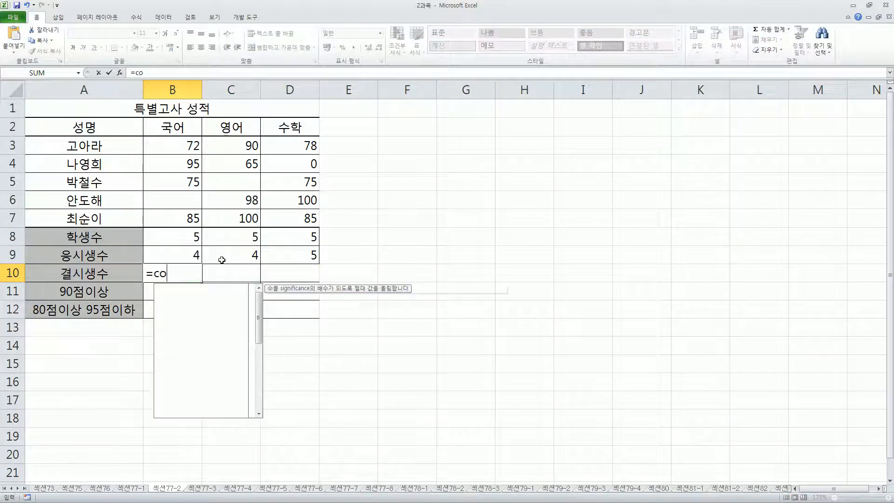
text(untv)
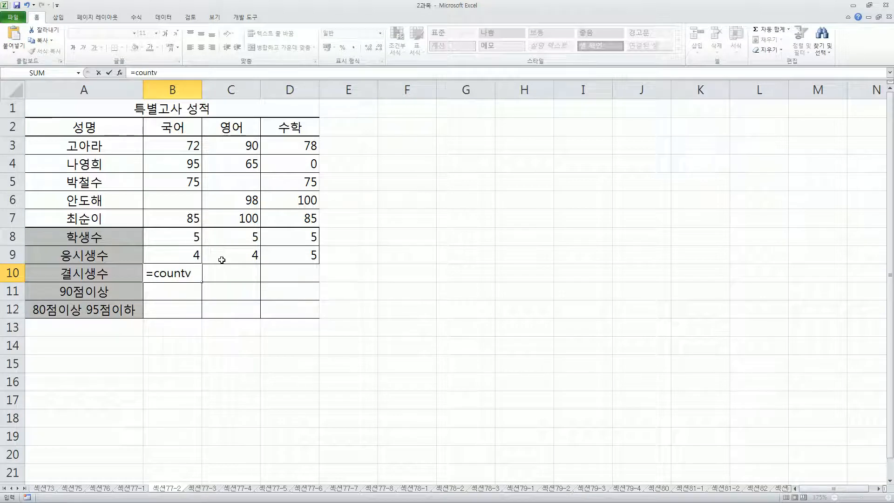
key(BackSpace)
text(b)
key(Tab)
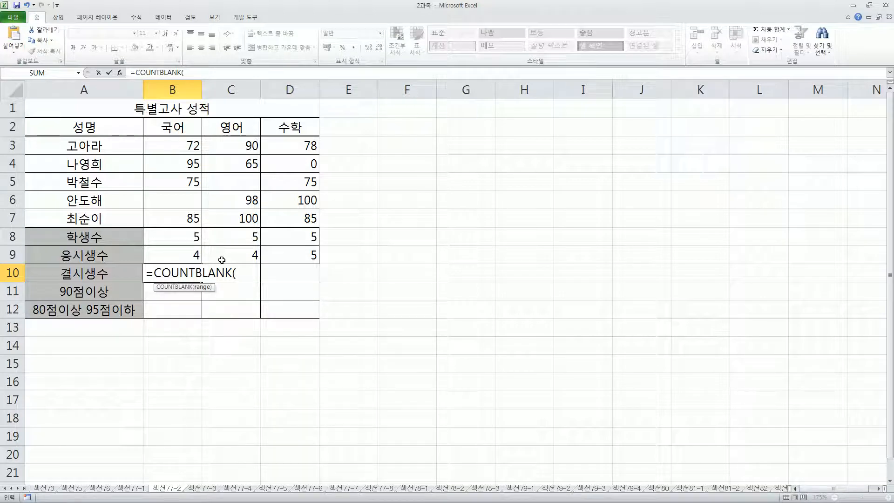
drag(189, 150, 194, 219)
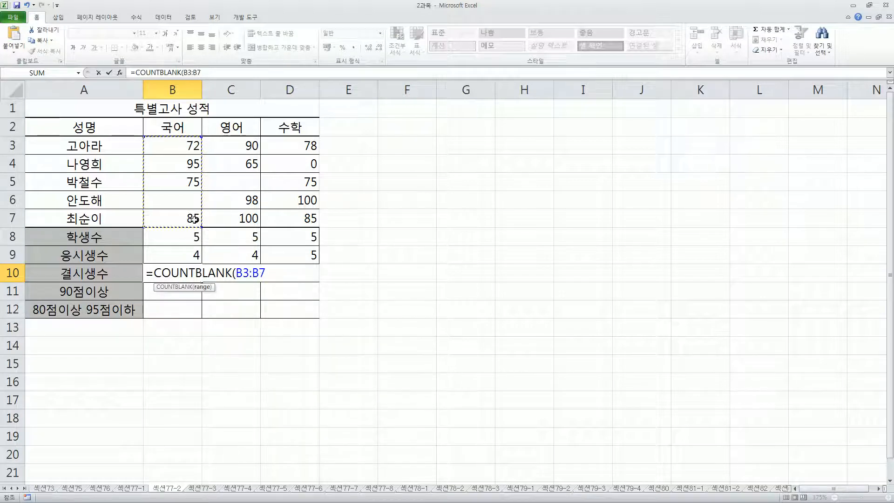
text())
key(Return)
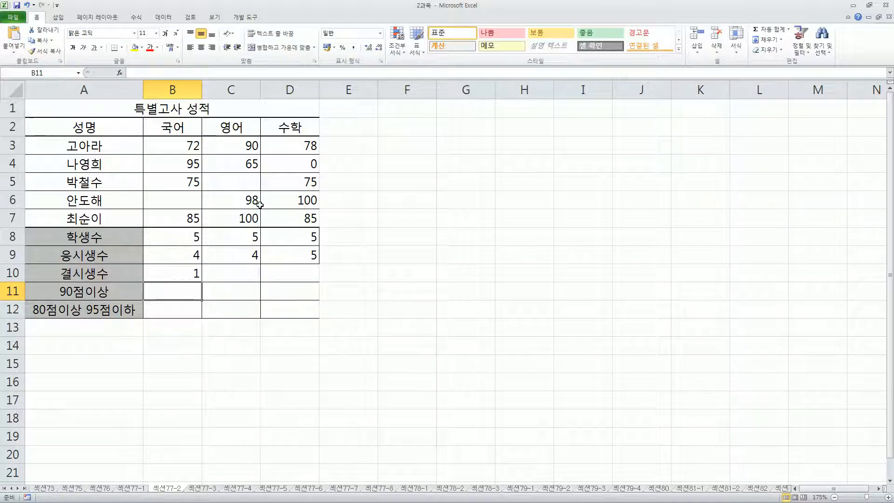
Step: Draw red boxes on the 결시생수 cells B10, C10 and D10 and over the scores of all three subject columns
key(ctrl+shift+d)
drag(171, 268, 193, 282)
drag(159, 137, 195, 224)
drag(218, 270, 245, 278)
drag(218, 145, 246, 209)
drag(273, 271, 302, 277)
drag(274, 142, 328, 230)
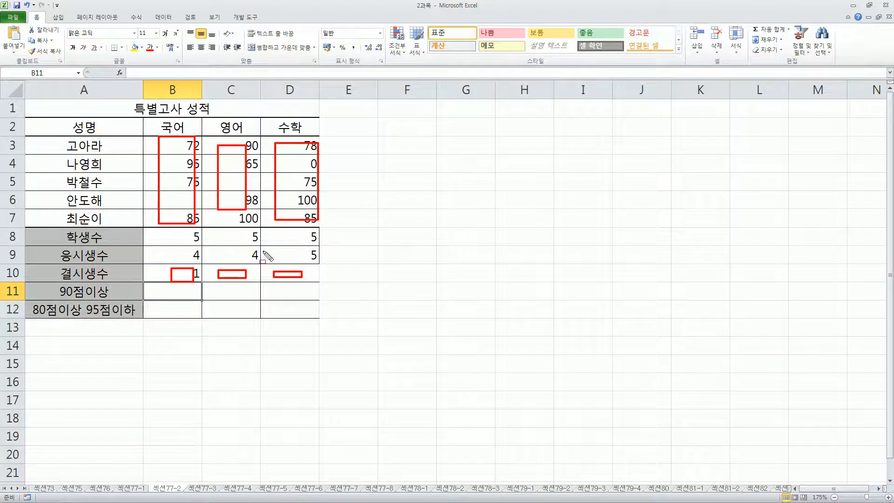
Step: Clear the red marks and fill the COUNTBLANK formula from B10 across to D10
key(Escape)
click(194, 274)
drag(201, 281, 298, 283)
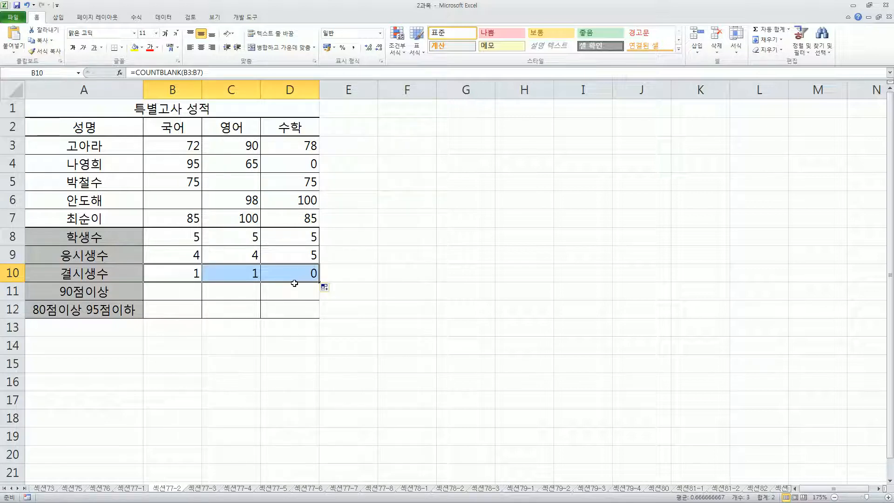
Step: Examine the 90점이상 cells in row 11 against the 영어 scores C3:C7 and the 수학 scores D3:D7
click(158, 294)
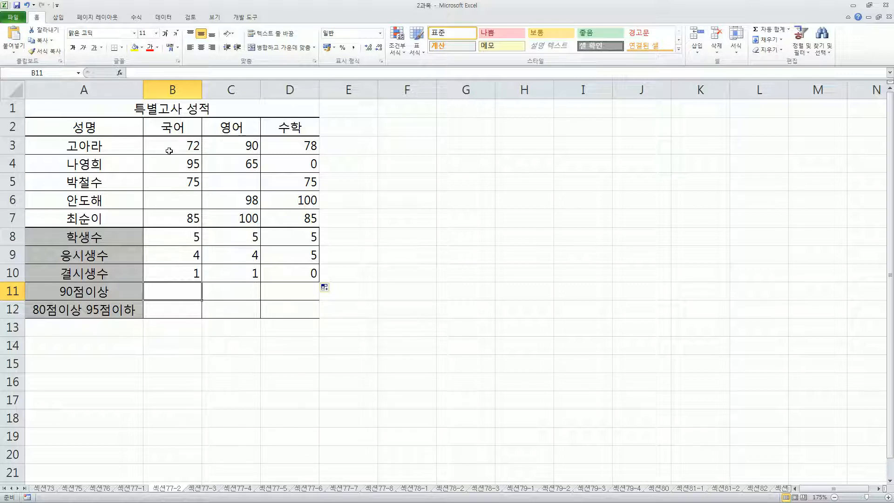
click(237, 293)
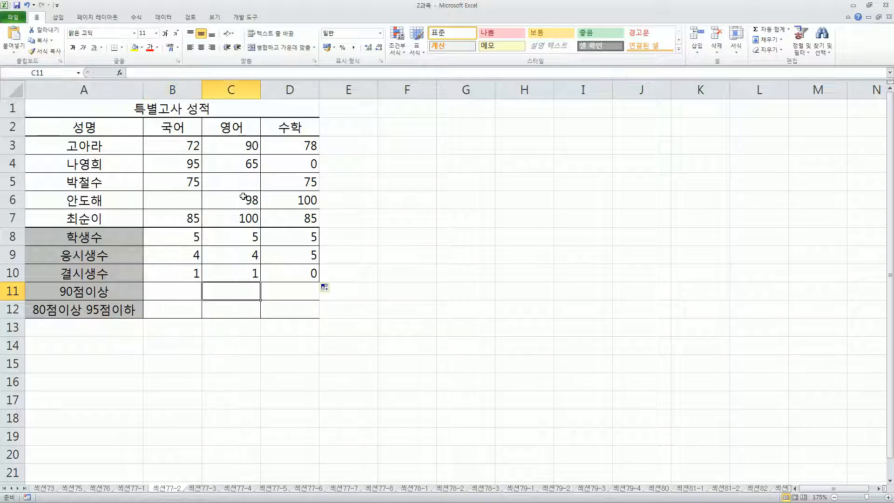
drag(221, 143, 233, 219)
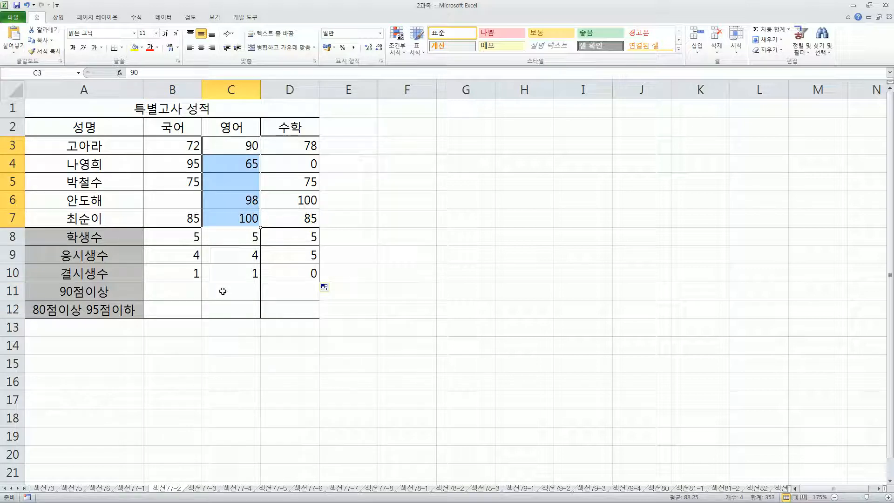
click(223, 292)
drag(293, 142, 292, 221)
click(276, 292)
Step: Enter =COUNTIF(B3:B7,">=90") in the 90점이상 cell B11 and fill it across to D11
click(184, 291)
text(=)
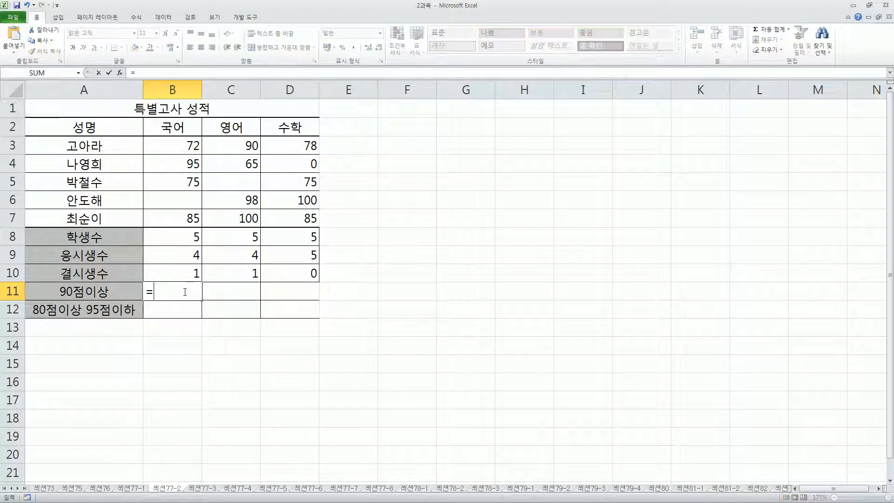
text(countif()
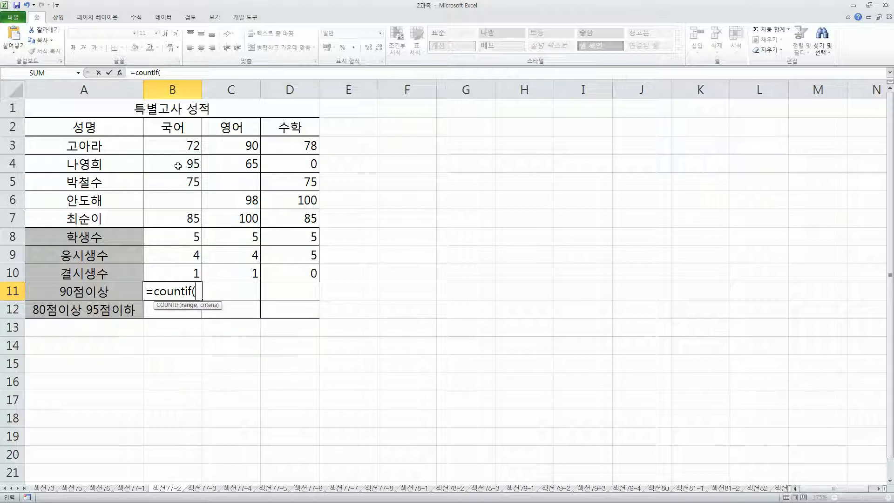
drag(183, 139, 184, 218)
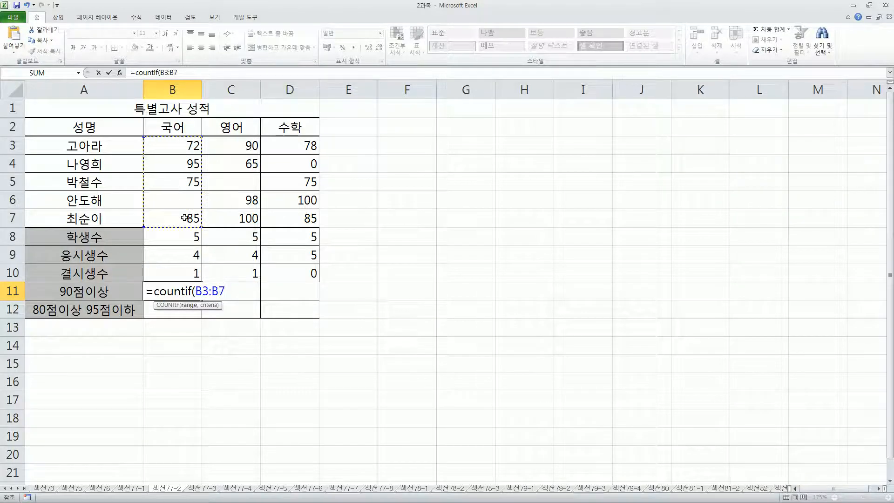
text(,)
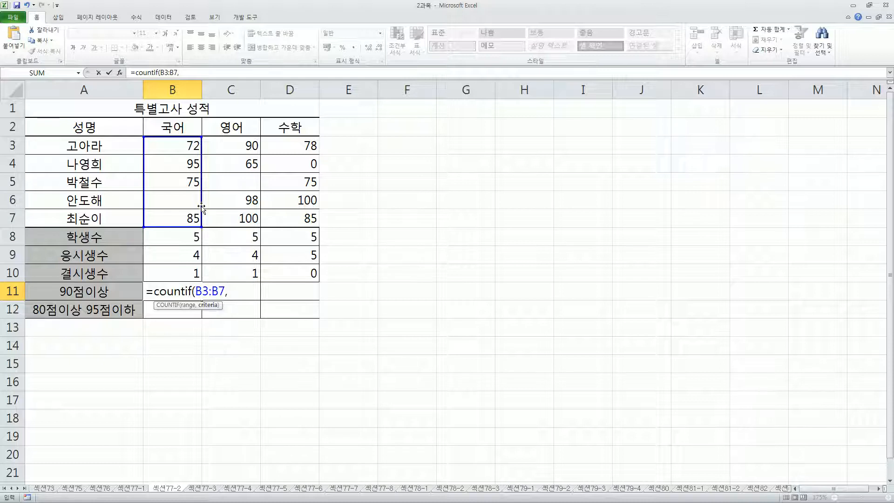
text(">=90"))
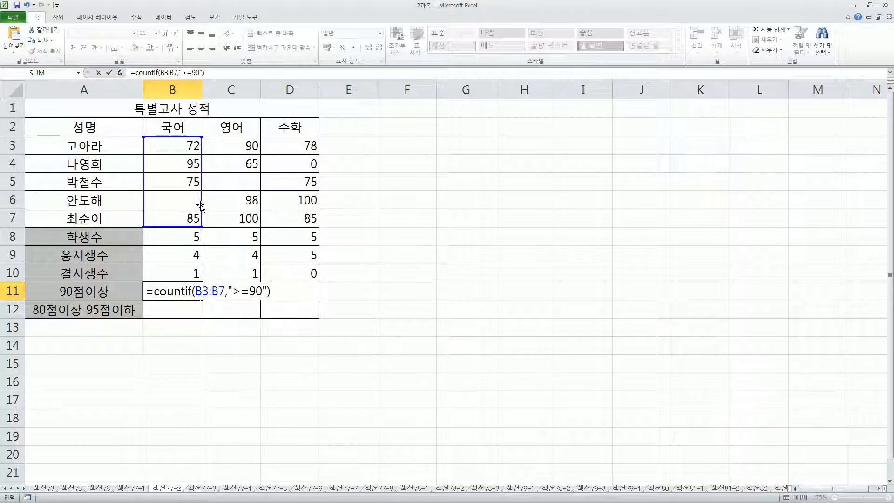
key(Return)
click(182, 291)
drag(202, 300, 319, 302)
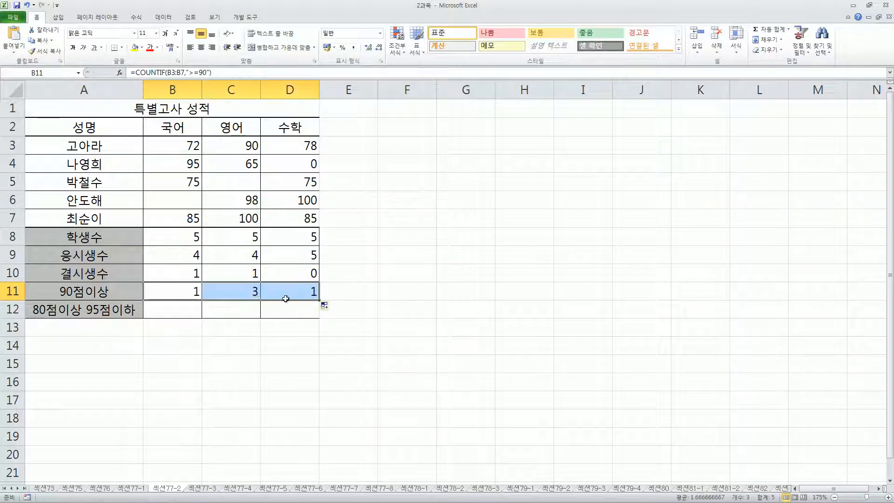
Step: Write =COUNTIFS(B3:B7,">=80",B3:B7,"<=95") in the 80점이상 95점이하 cell B12
click(174, 308)
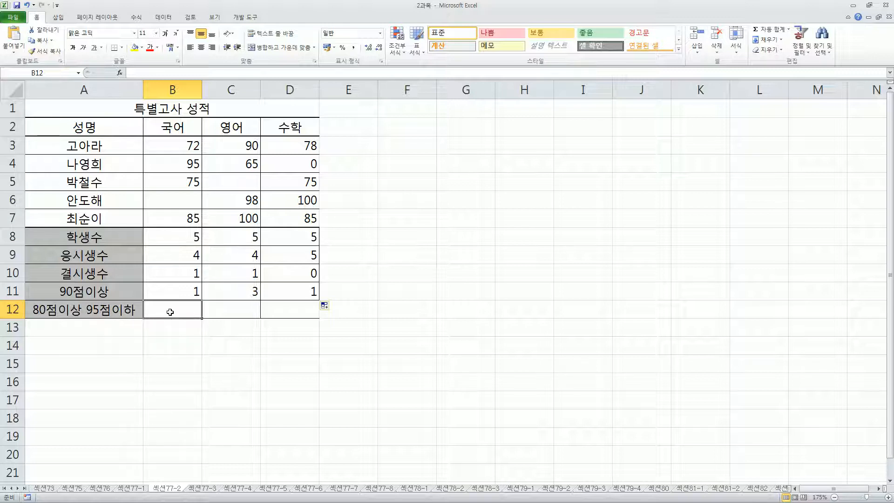
text(=count)
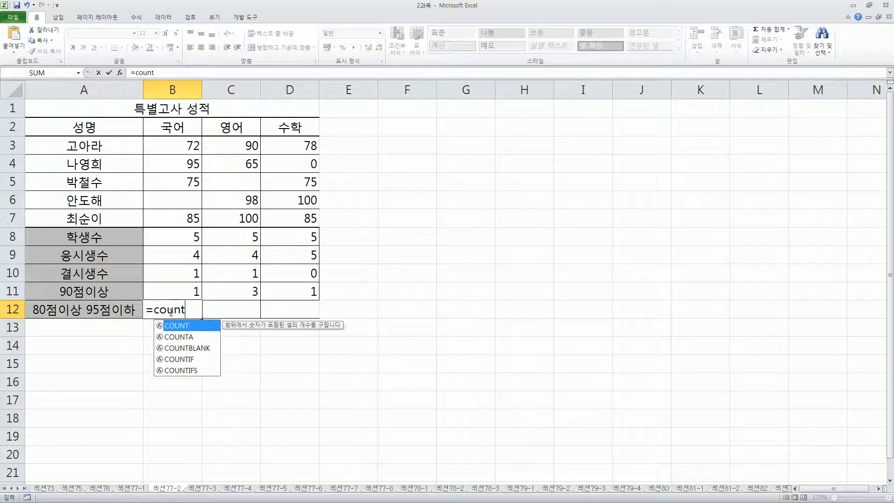
text(ifs()
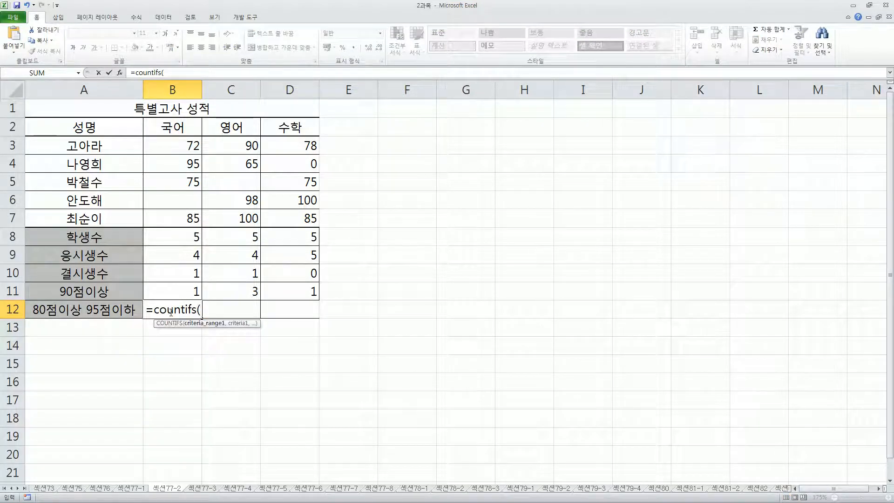
drag(179, 142, 186, 217)
text(,)
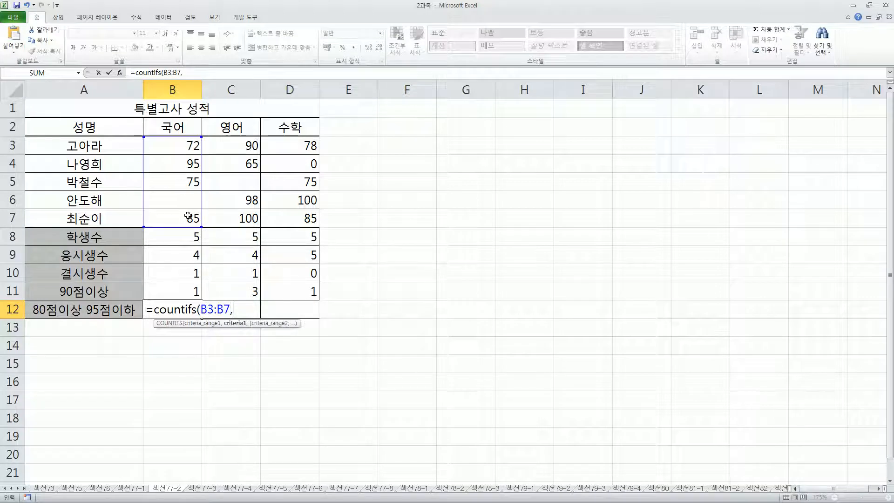
text(">=80",)
drag(176, 145, 183, 218)
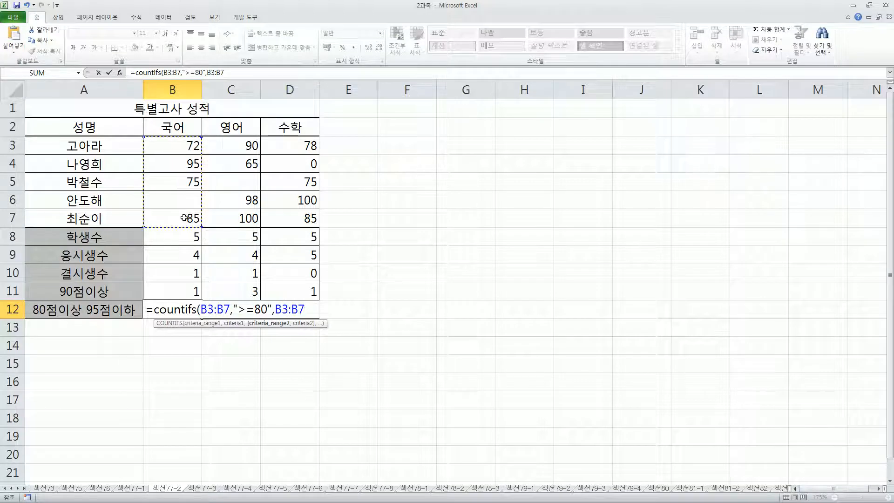
text(,)
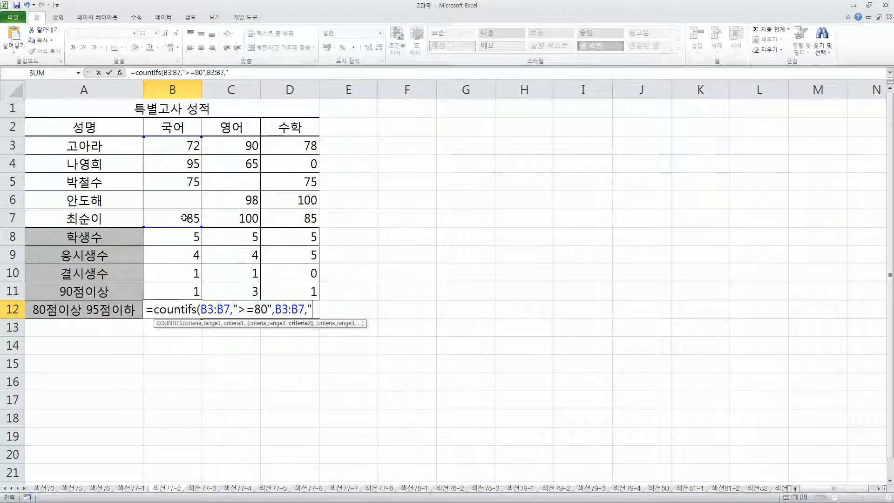
text("<=95"))
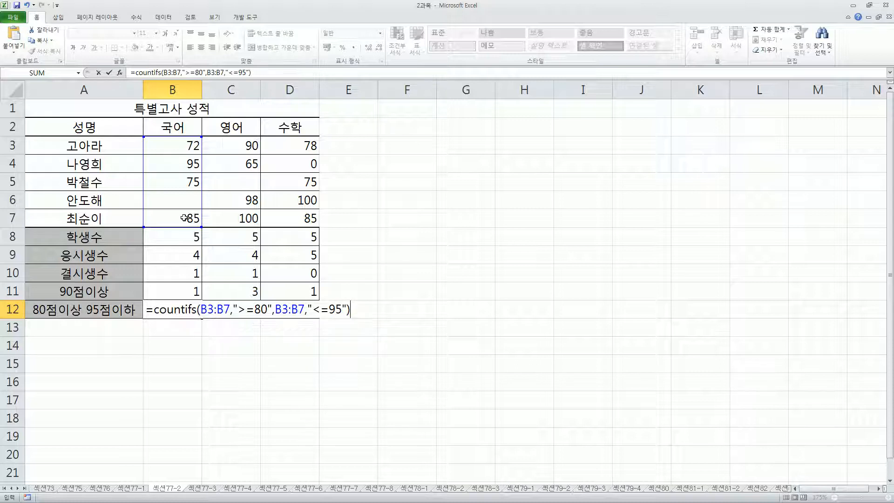
Step: Insert spaces before the first range and around the comma between the two criteria pairs in the COUNTIFS formula
click(200, 310)
click(276, 310)
key(Right)
Step: Mark the ranges and criteria of the COUNTIFS formula and the 국어 scores in red, and clear the marks
key(ctrl+shift+d)
mouse_move(200, 302)
mouse_down()
mouse_move(258, 326)
mouse_move(355, 327)
mouse_up()
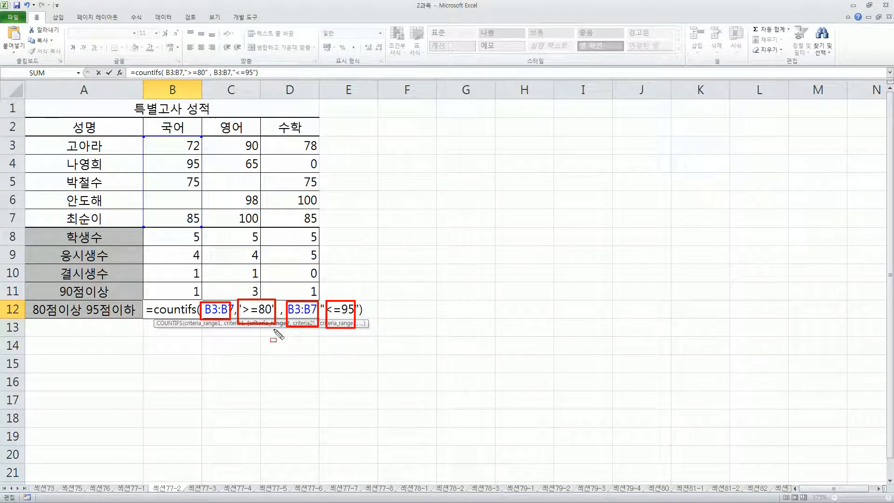
mouse_move(196, 332)
mouse_down()
mouse_move(278, 333)
mouse_move(196, 335)
mouse_up()
drag(285, 335, 363, 334)
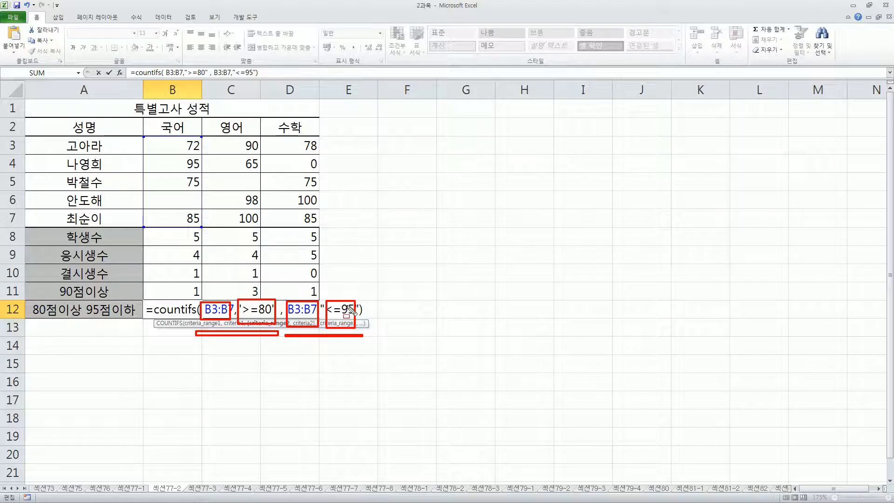
drag(151, 137, 203, 228)
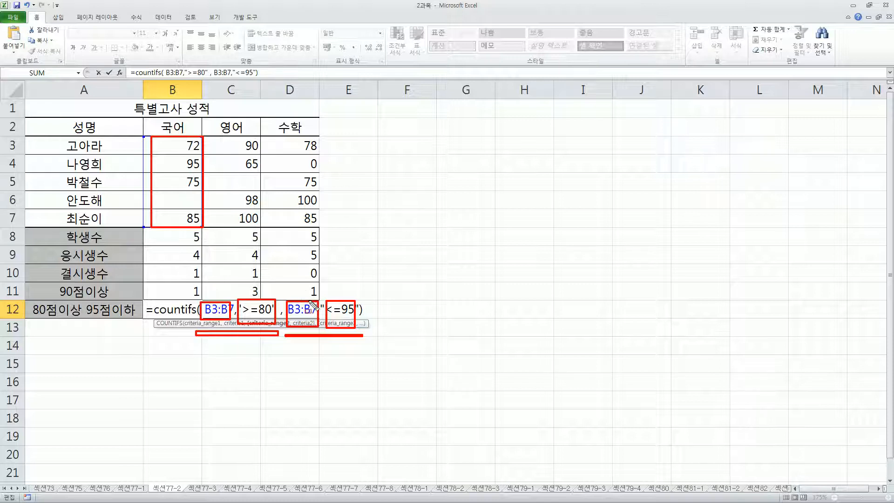
drag(198, 287, 234, 376)
mouse_move(283, 287)
mouse_down()
mouse_move(319, 395)
mouse_move(320, 384)
mouse_up()
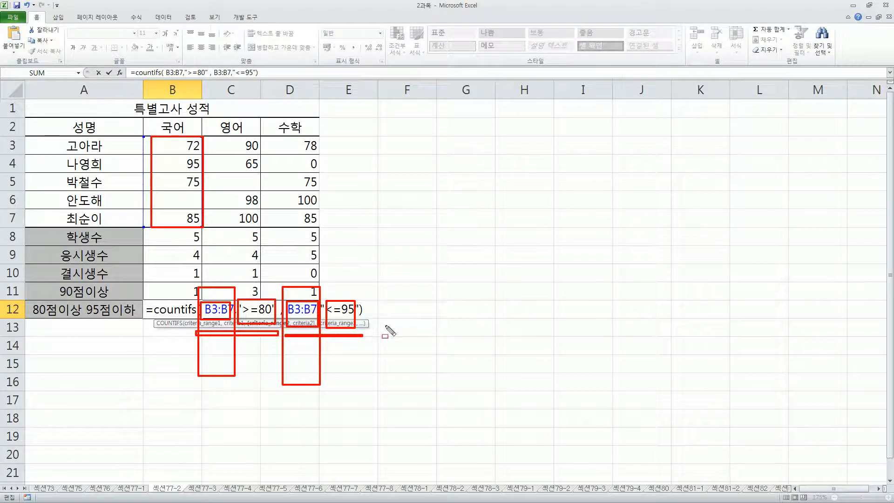
key(Escape)
Step: Commit the COUNTIFS formula in B12 and fill it across to D12
key(Return)
click(185, 305)
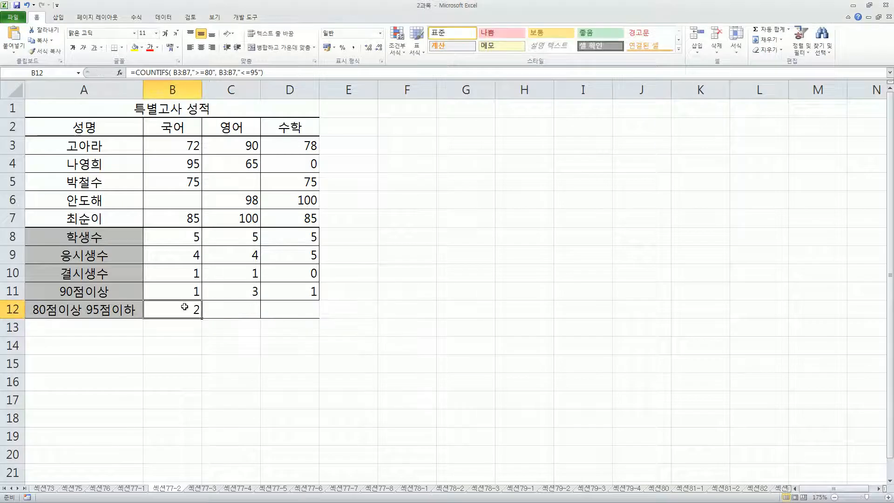
drag(203, 319, 312, 321)
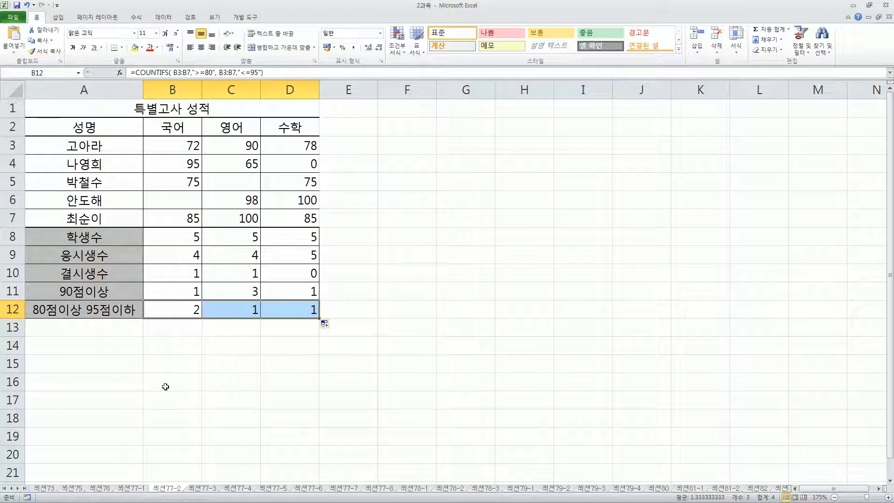
click(850, 6)
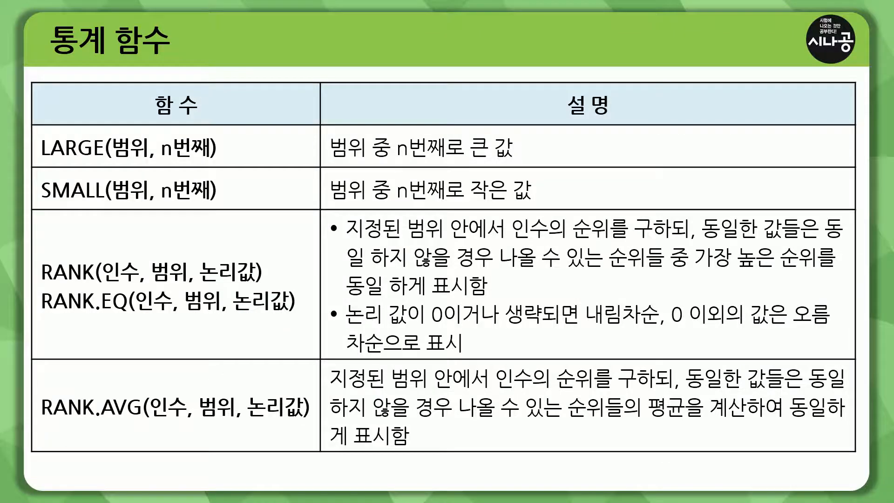
mouse_move(15, 146)
mouse_down()
mouse_move(21, 153)
mouse_move(34, 132)
mouse_up()
drag(23, 183, 45, 173)
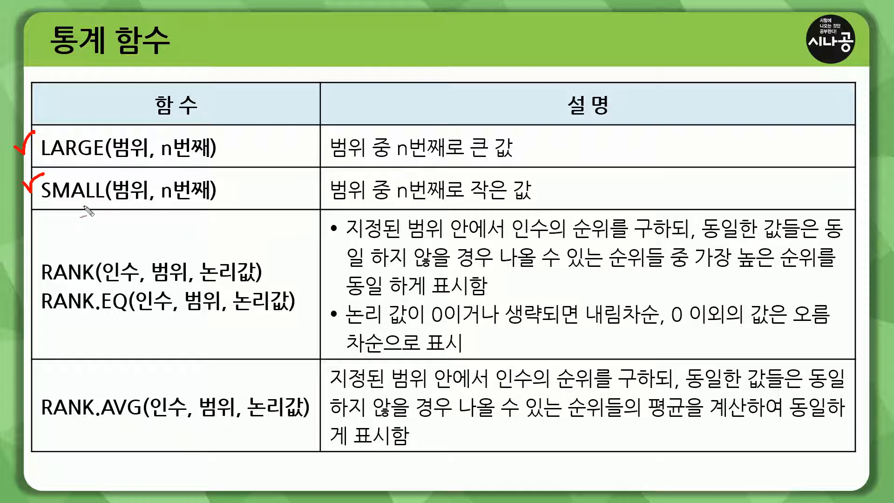
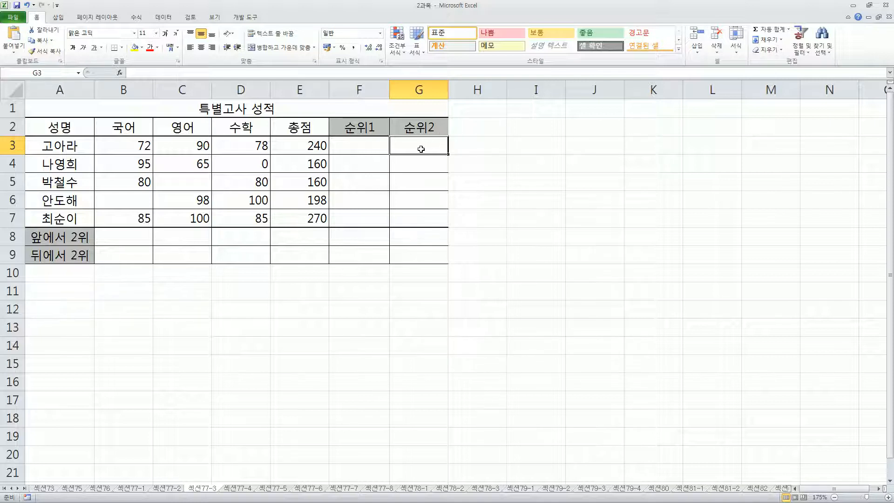
Step: Examine the empty 앞에서 2위 cells B8:E8, the 뒤에서 2위 cells B9:E9 and the first 순위1 cell F3
drag(113, 237, 306, 238)
drag(120, 255, 291, 257)
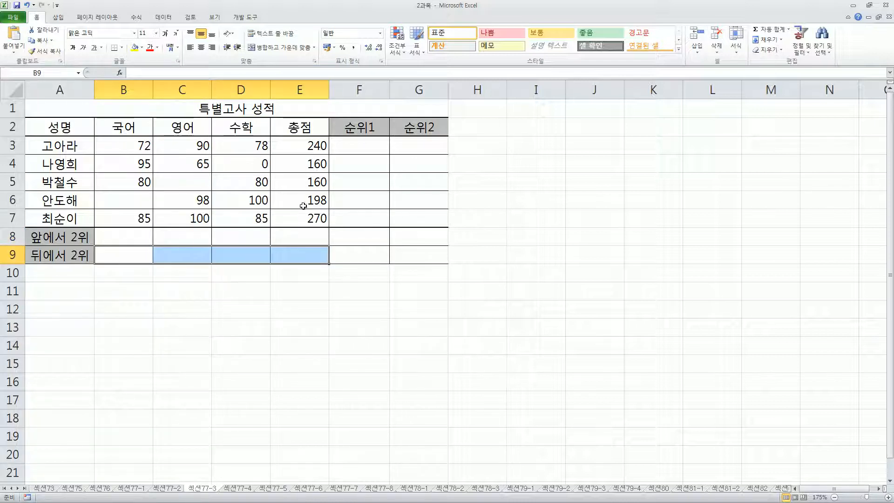
click(365, 144)
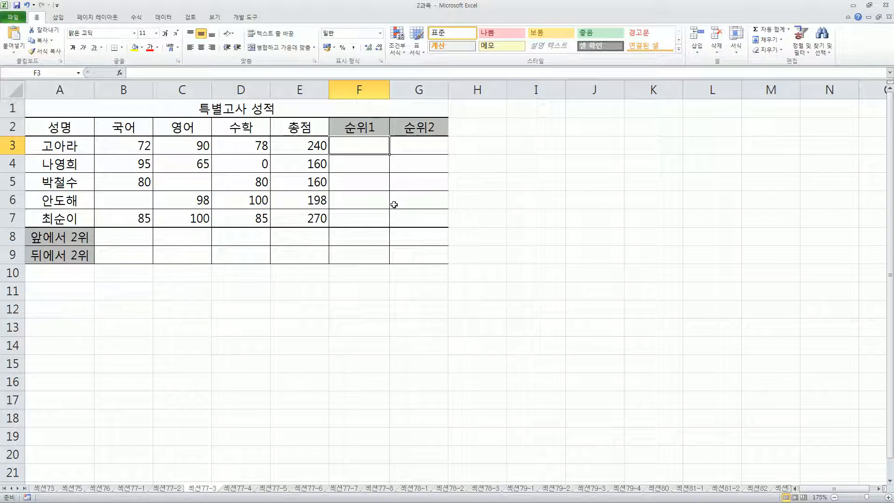
Step: Enter the argument note (인수,범위,논리값) in cell I3 beside the score table
key(Right)
key(Right)
key(Right)
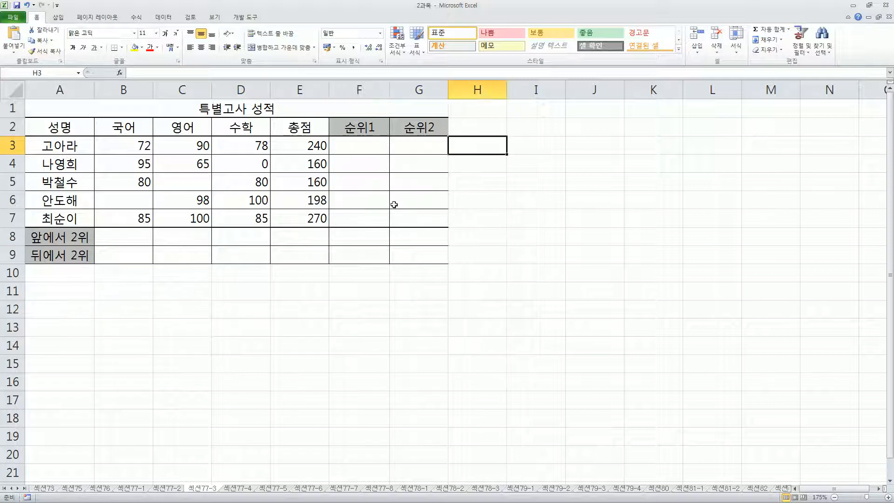
text(()
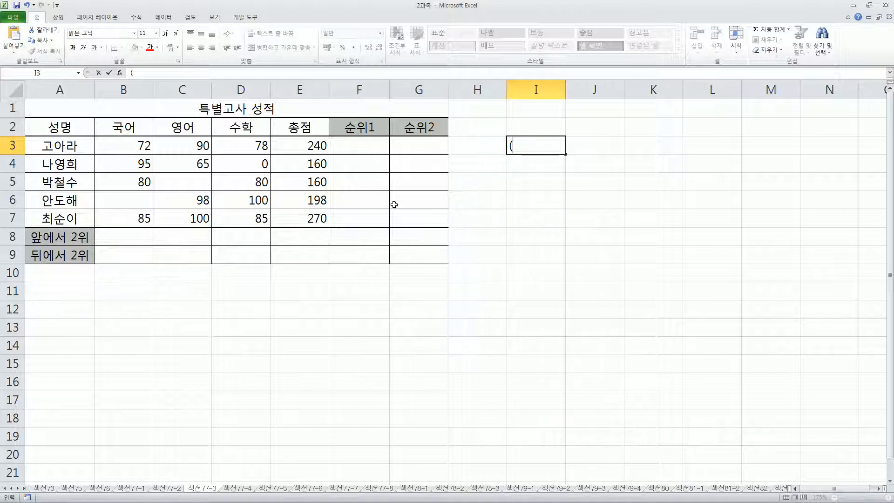
text(인수)
text(,범위,)
text(논리갑)
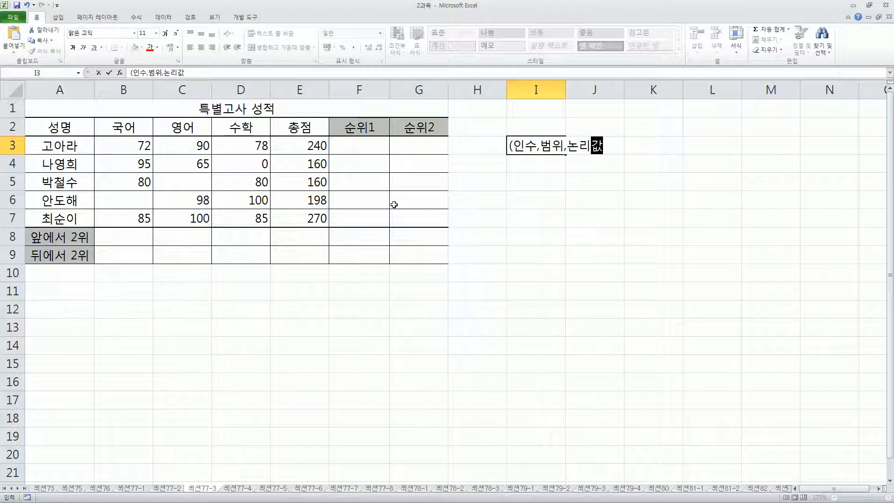
text())
key(Return)
key(Up)
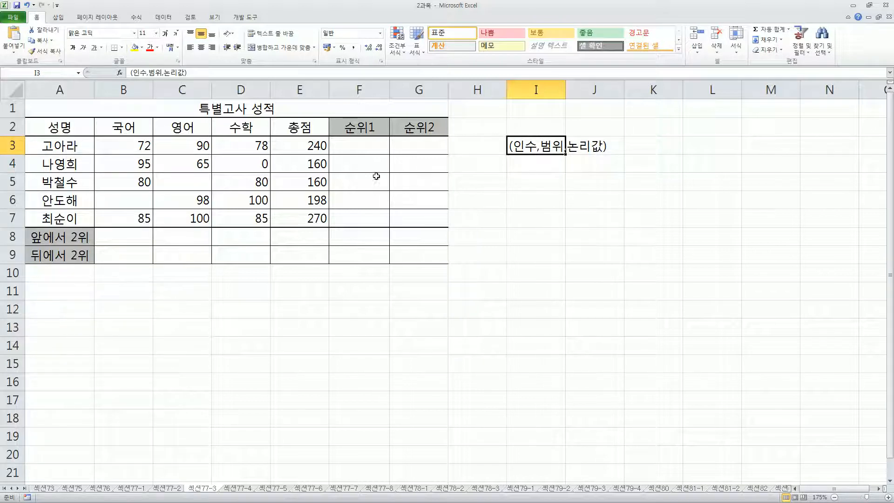
Step: Start a RANK.EQ formula in F3 with the total score in E3 as its number argument
click(365, 145)
text(=ㄱ무ㅏ)
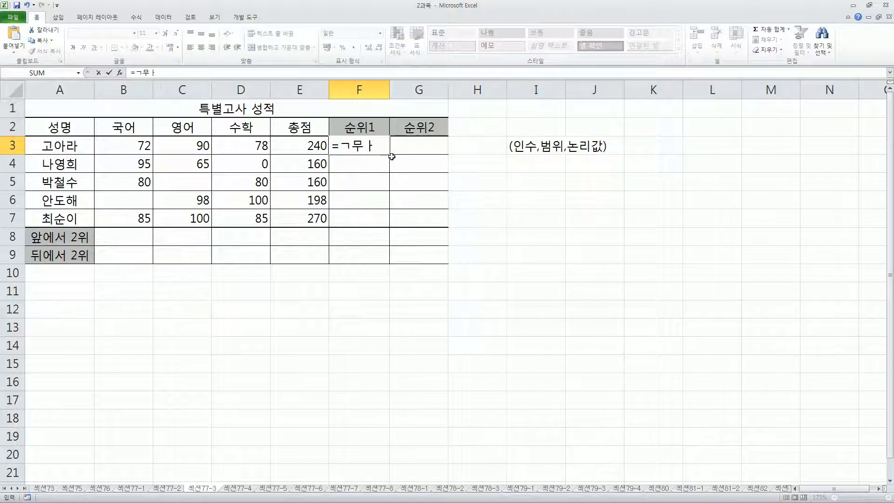
text(.eq)
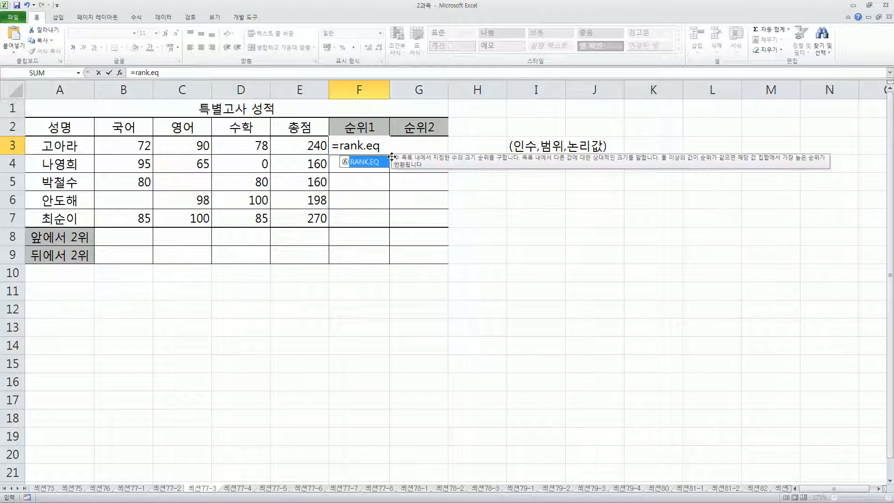
text(()
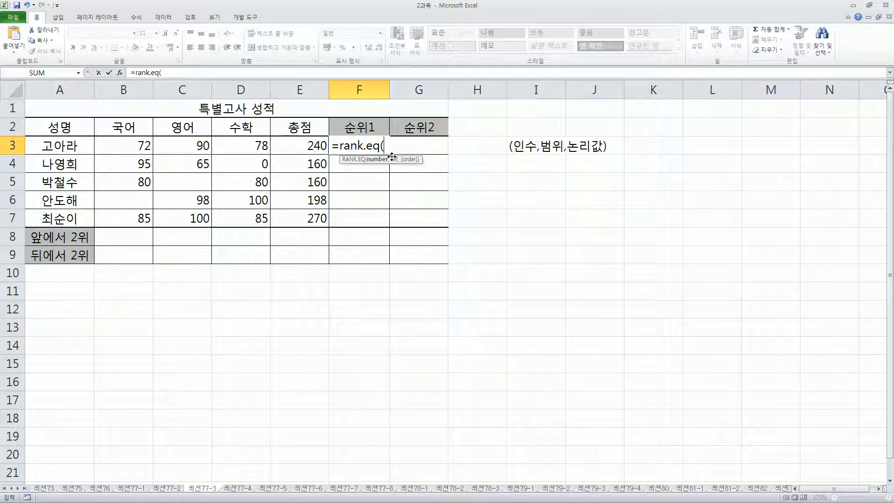
key(Left)
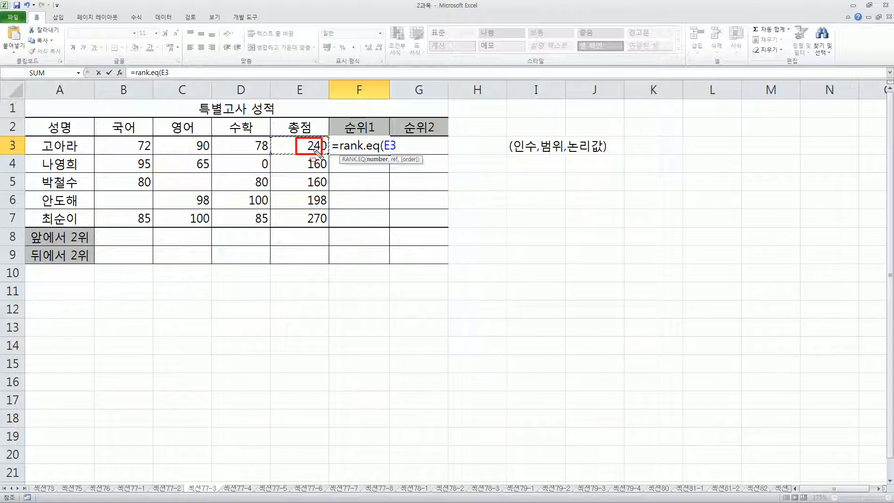
Step: Mark the first student's total in E3 and name in A3 in red, and clear the marks
drag(308, 148, 328, 149)
drag(26, 133, 88, 155)
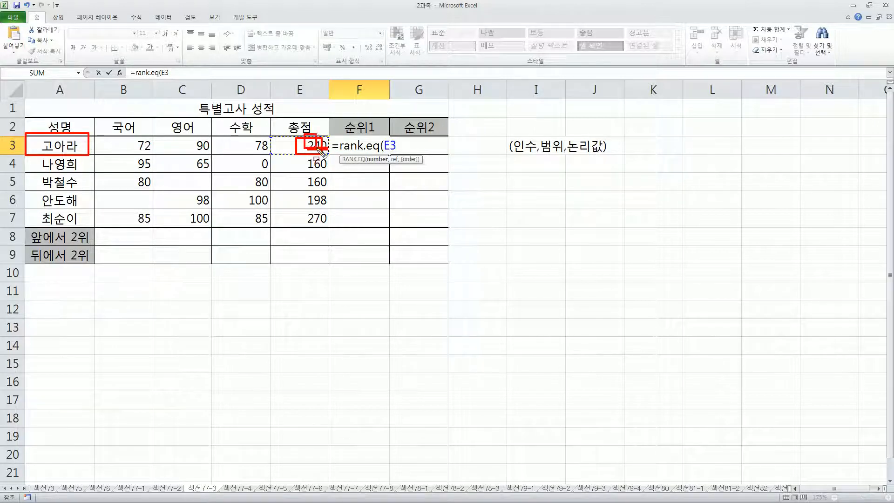
key(Escape)
Step: Add E3:E7 as the reference range and close the formula as =RANK.EQ(E3,E3:E7)
text(,)
drag(295, 145, 298, 221)
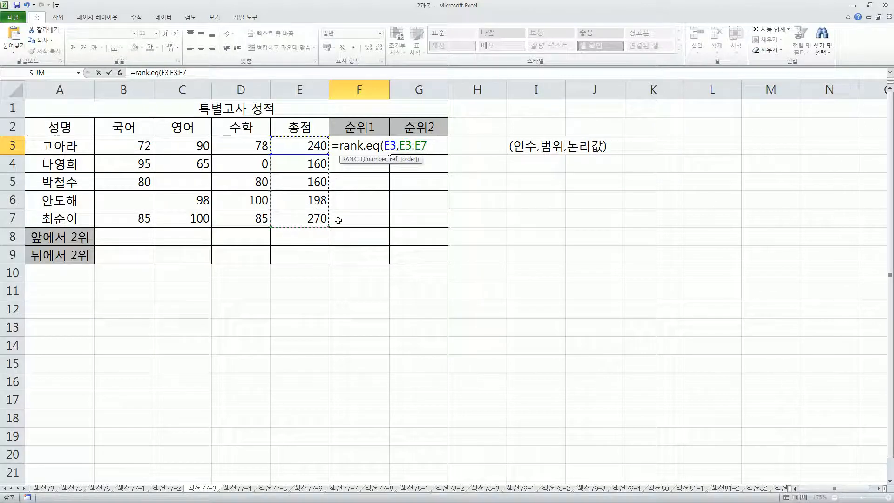
text())
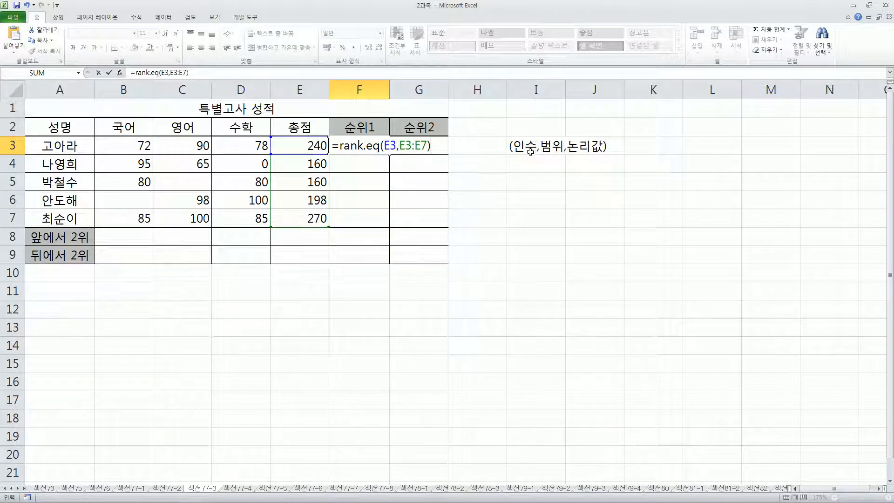
Step: Mark the 총점 range E3:E7, the total in E3 and the name in A3 in red, and clear the marks
mouse_move(285, 136)
mouse_down()
mouse_move(326, 153)
mouse_move(305, 186)
mouse_move(331, 226)
mouse_up()
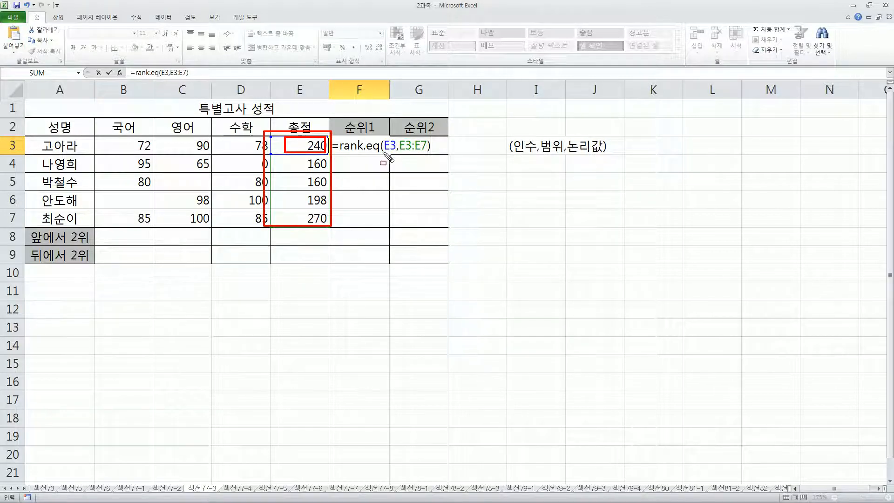
mouse_move(44, 137)
mouse_down()
mouse_move(77, 140)
mouse_move(77, 154)
mouse_up()
drag(299, 138, 325, 152)
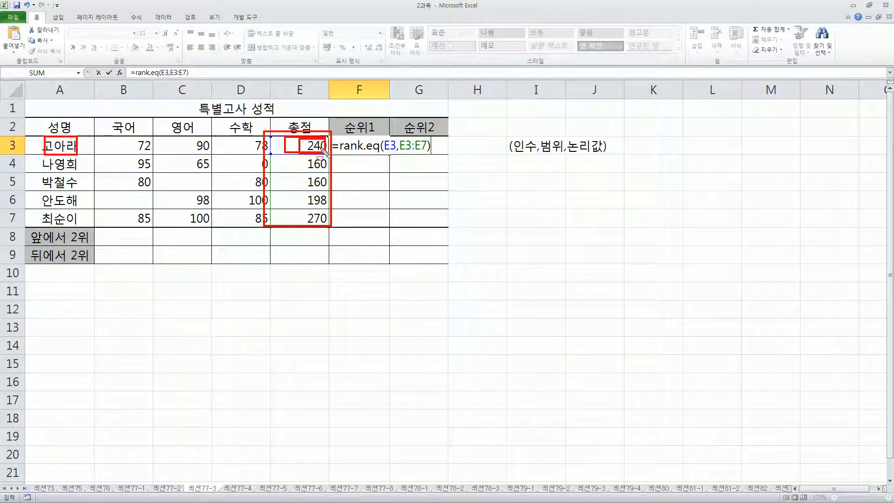
mouse_move(269, 132)
mouse_down()
mouse_move(278, 203)
mouse_move(329, 229)
mouse_up()
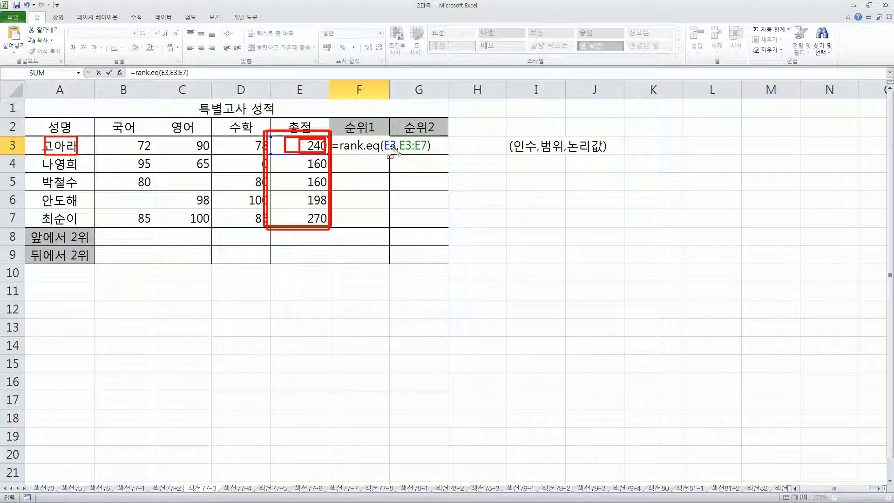
key(Escape)
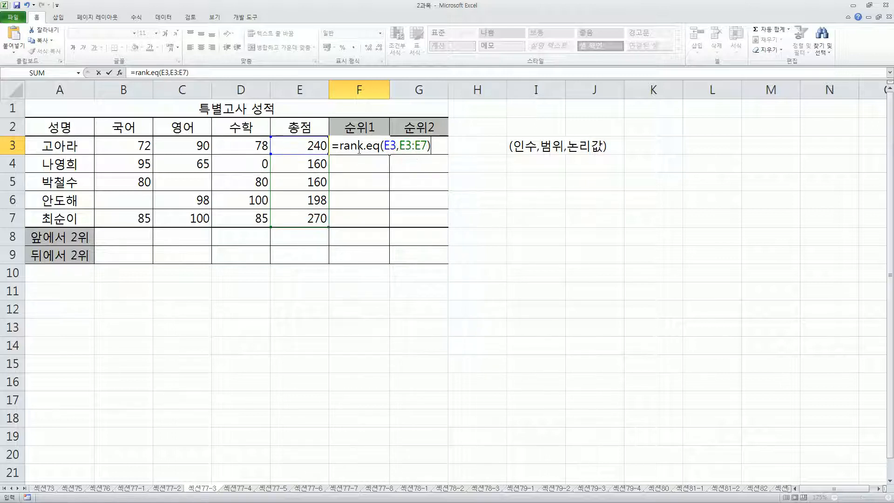
Step: Commit the RANK.EQ formula in F3, check it against the 총점 values, and fill it down to F7
key(Return)
click(358, 150)
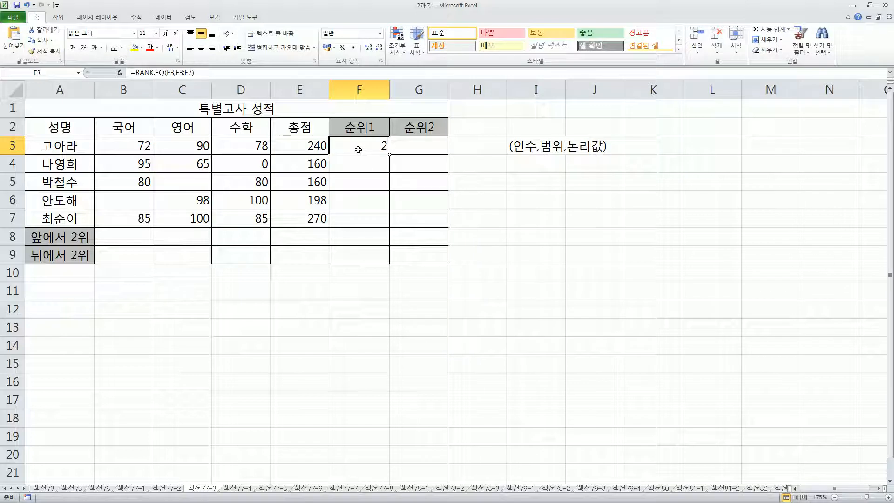
click(311, 146)
click(311, 218)
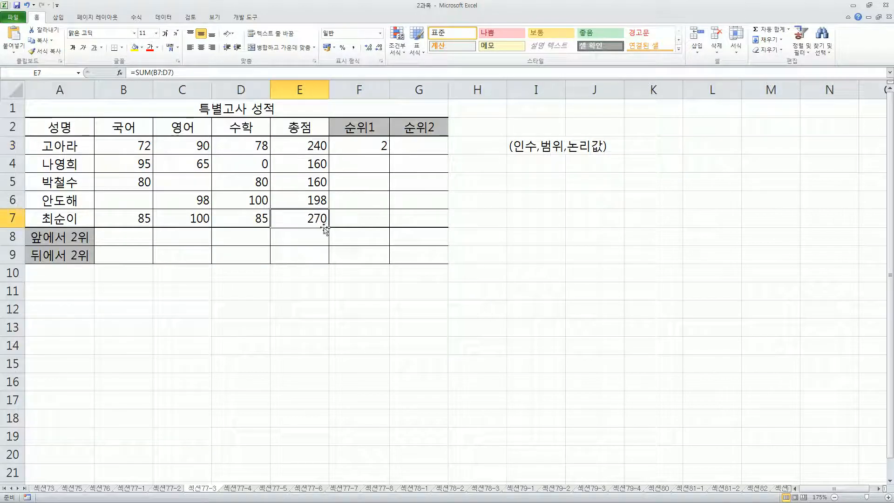
click(319, 147)
click(354, 150)
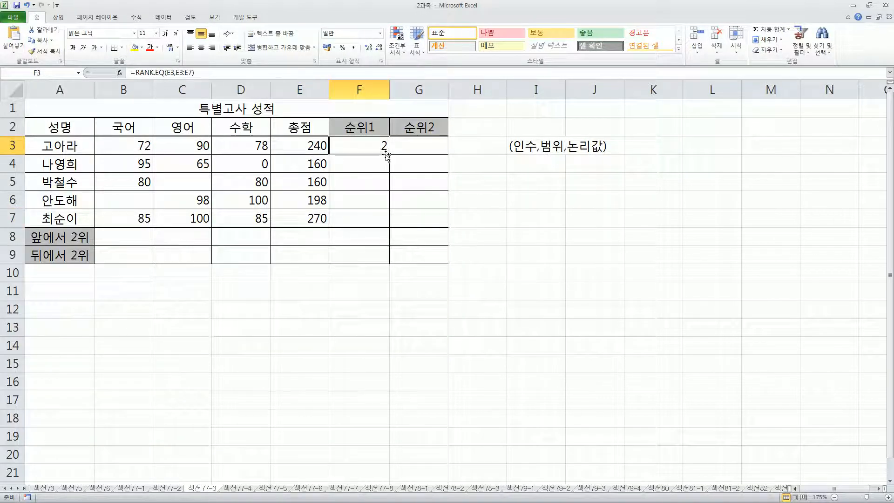
drag(391, 154, 391, 219)
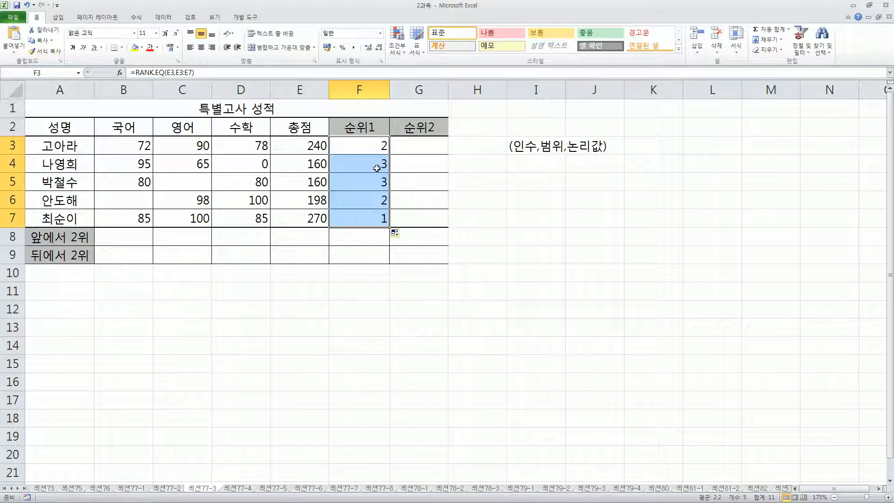
Step: Open the F3 formula for editing, mark the 총점 values and 순위1 cells in red, and clear the marks
click(369, 150)
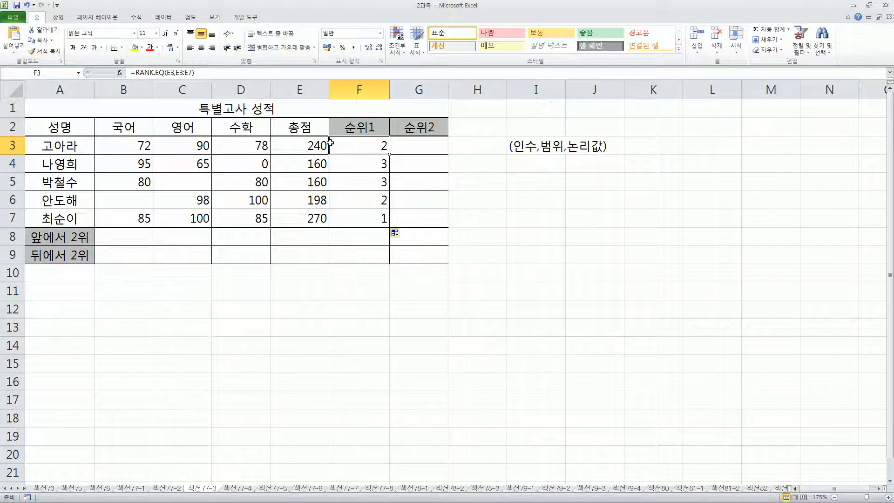
double_click(358, 146)
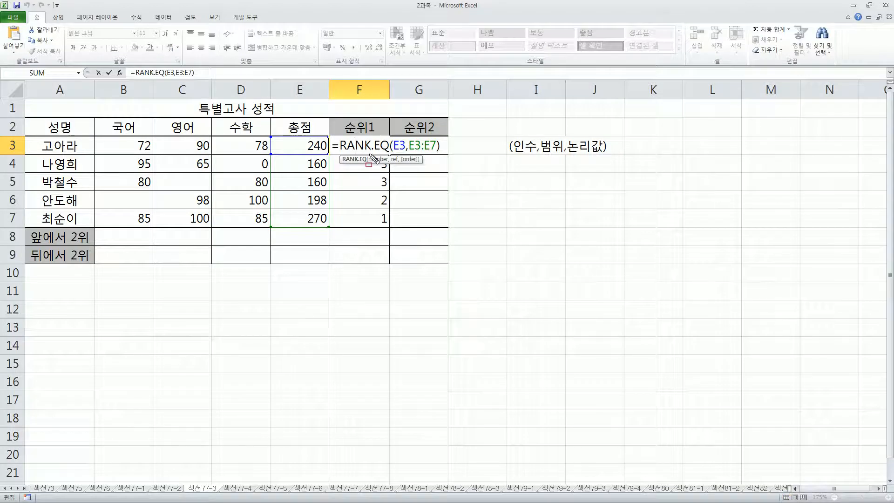
mouse_move(367, 142)
mouse_down()
mouse_move(303, 139)
mouse_move(342, 151)
mouse_move(318, 136)
mouse_up()
mouse_move(363, 161)
mouse_down()
mouse_move(335, 168)
mouse_move(322, 158)
mouse_up()
mouse_move(354, 182)
mouse_down()
mouse_move(364, 179)
mouse_move(302, 181)
mouse_move(332, 186)
mouse_move(326, 175)
mouse_up()
mouse_move(368, 210)
mouse_down()
mouse_move(357, 198)
mouse_move(364, 199)
mouse_move(295, 201)
mouse_move(332, 195)
mouse_move(367, 222)
mouse_move(302, 215)
mouse_move(332, 217)
mouse_up()
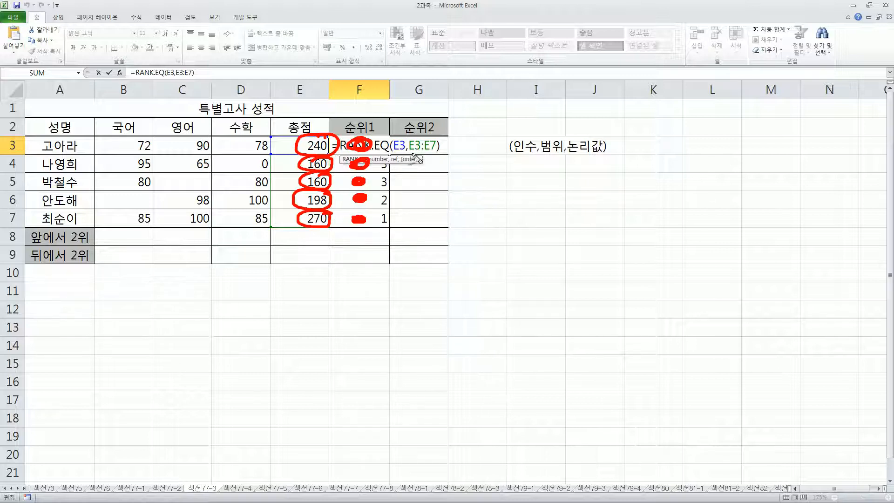
drag(394, 152, 404, 151)
key(Escape)
mouse_move(287, 136)
mouse_down()
mouse_move(300, 207)
mouse_move(332, 224)
mouse_up()
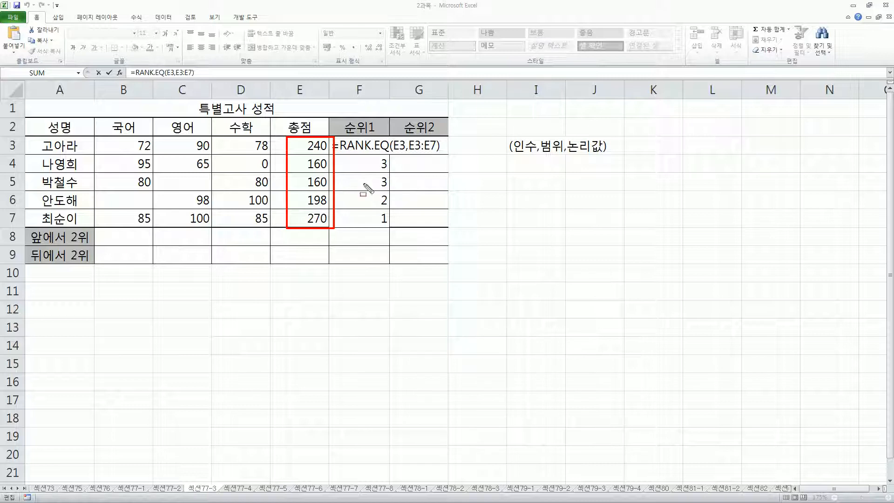
key(Escape)
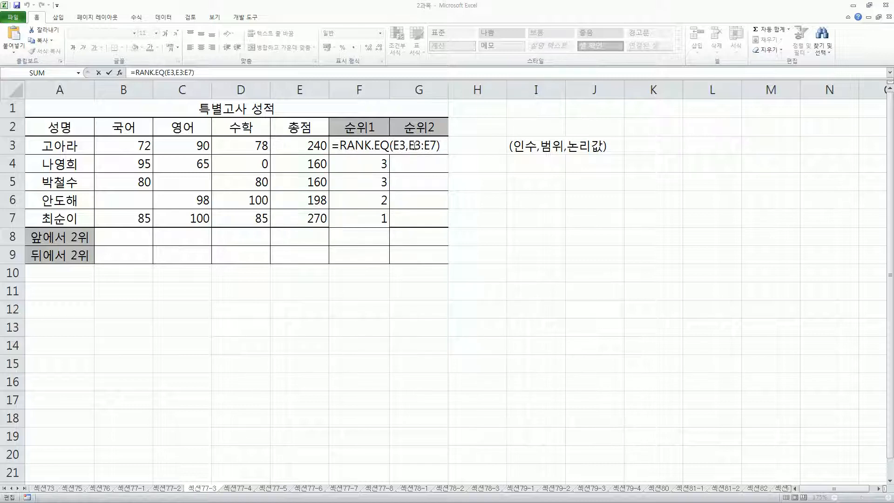
Step: Make the range absolute so F3 reads =RANK.EQ(E3,$E$3:$E$7), and fill the formula down to F7
drag(415, 145, 429, 146)
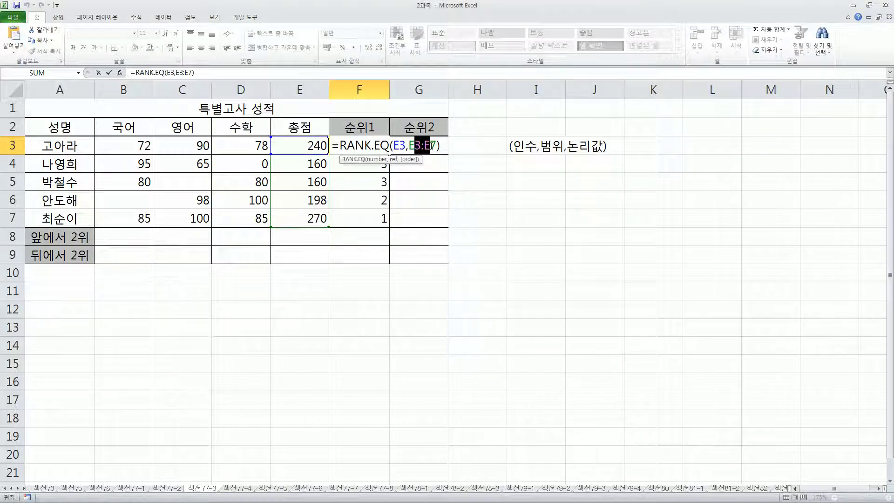
key(F4)
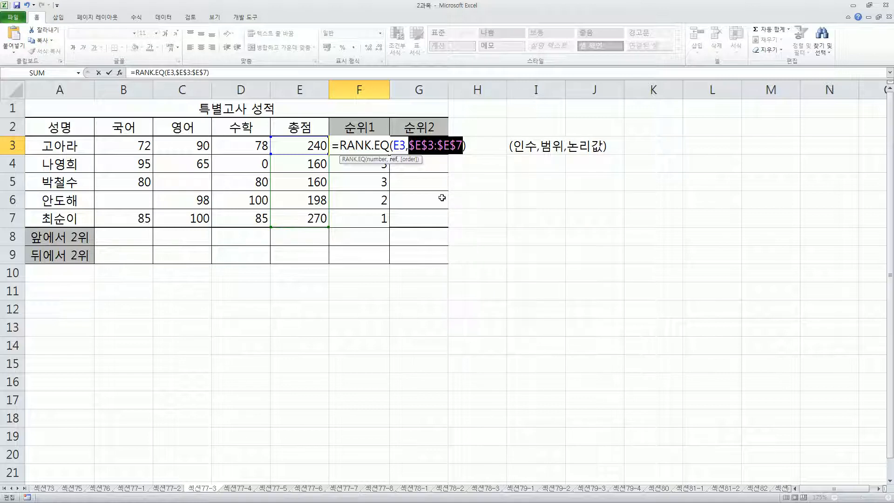
key(Return)
click(383, 143)
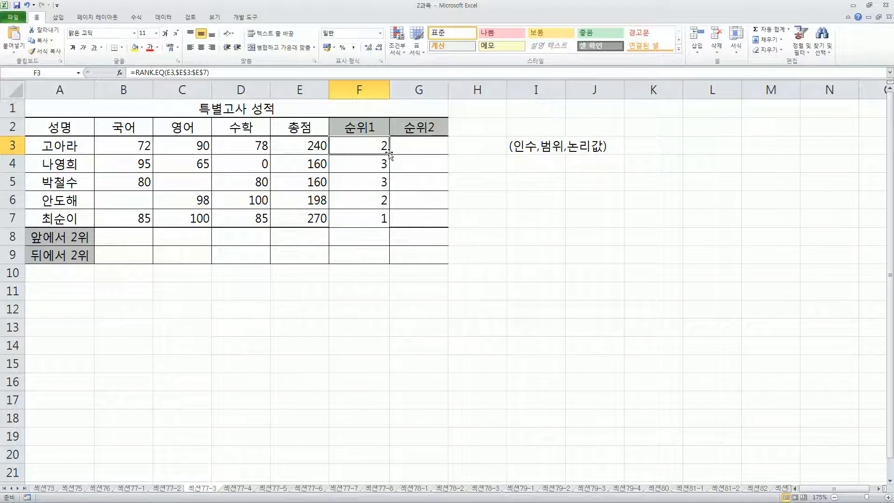
drag(389, 154, 389, 225)
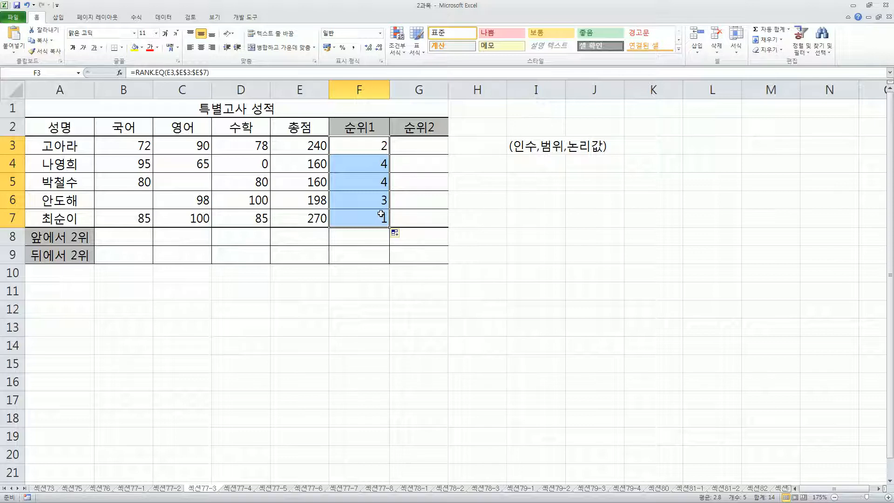
Step: Enter =RANK.AVG(E3,$E$3:$E$7) in the first 순위2 cell, G3
click(405, 149)
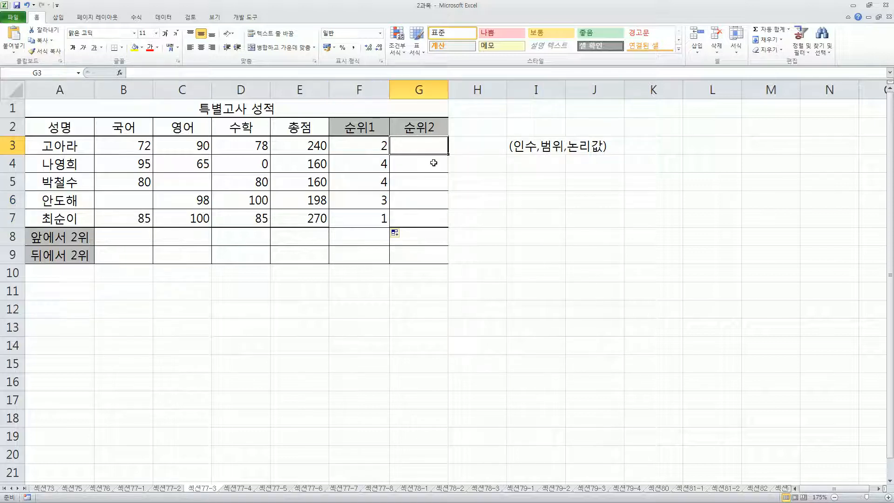
text(=rank.a)
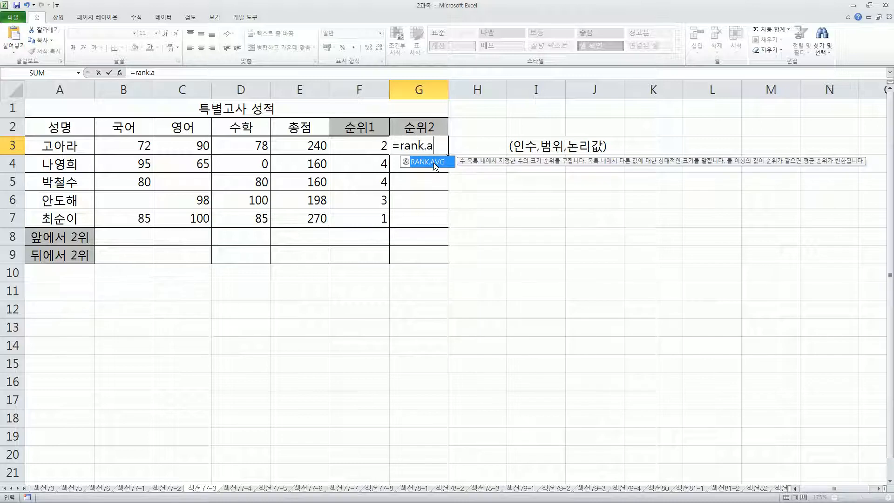
double_click(434, 163)
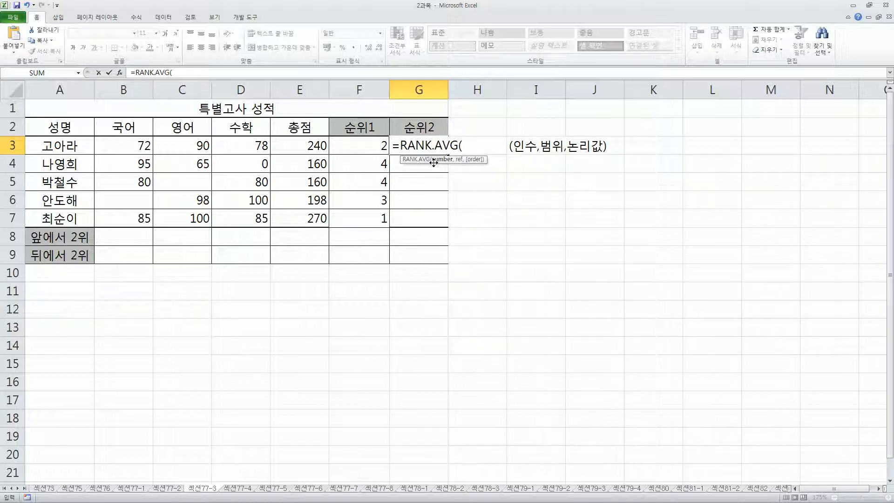
click(312, 147)
text(,)
drag(311, 148, 315, 218)
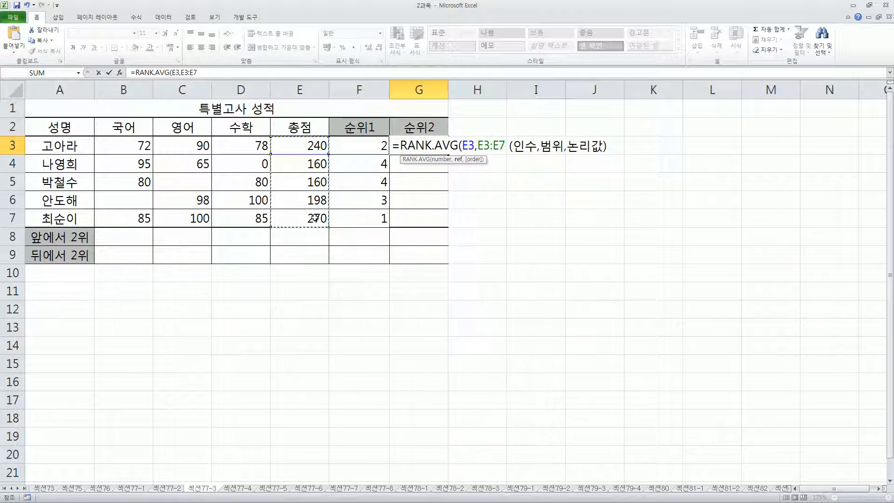
key(F4)
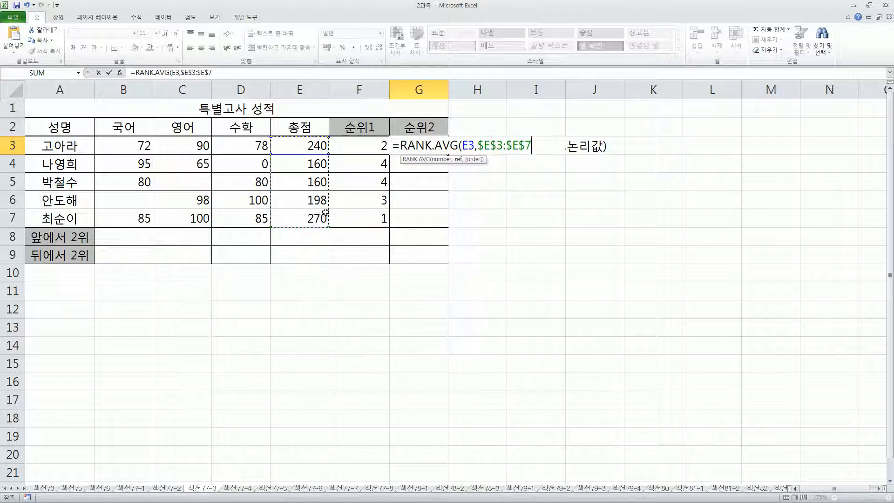
text())
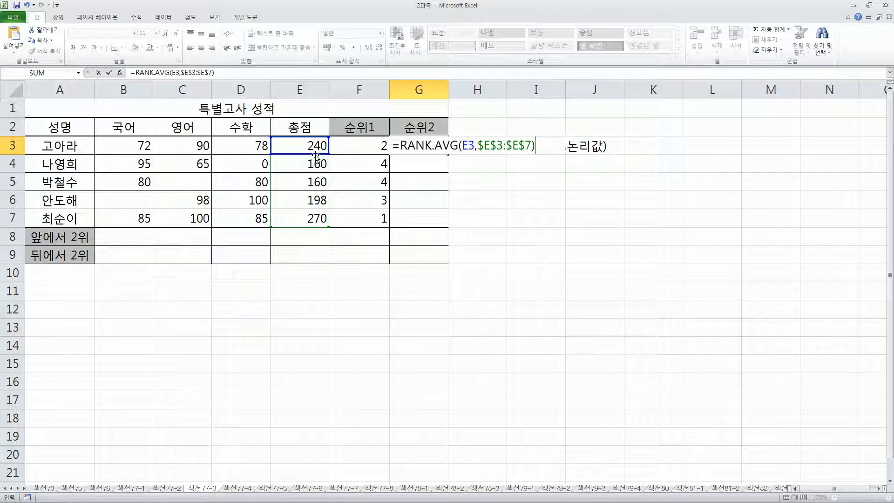
click(421, 155)
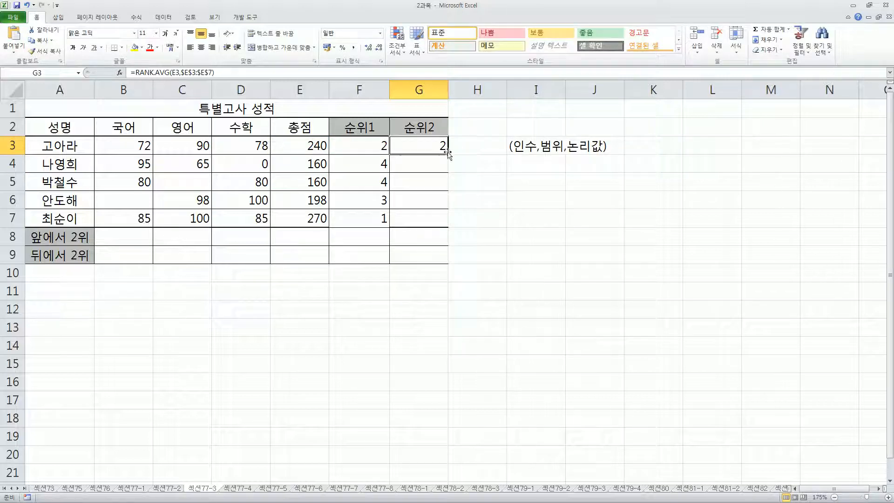
Step: Fill the RANK.AVG formula down to G7 and select E4:G5 to compare the tied rows' totals and ranks
drag(448, 153, 449, 224)
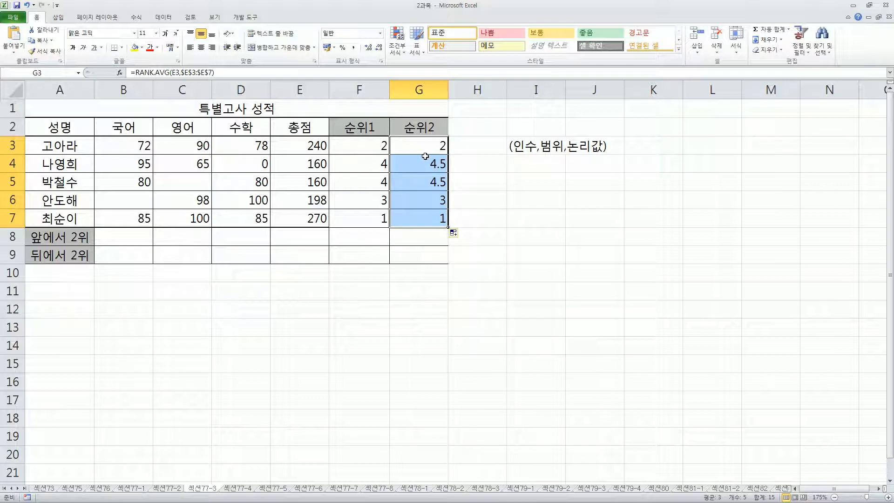
drag(302, 159, 412, 178)
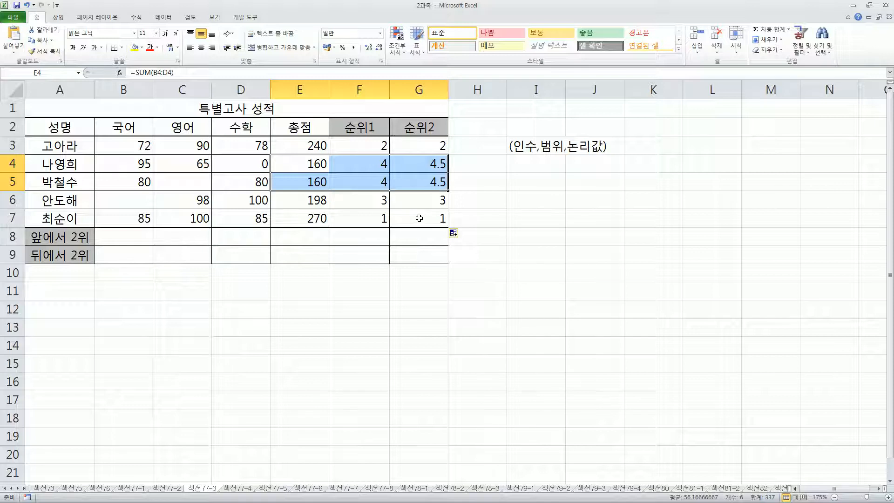
Step: Start a RANK formula in H3 with E3 as the number and the absolute range $E$3:$E$7 as the reference
click(473, 144)
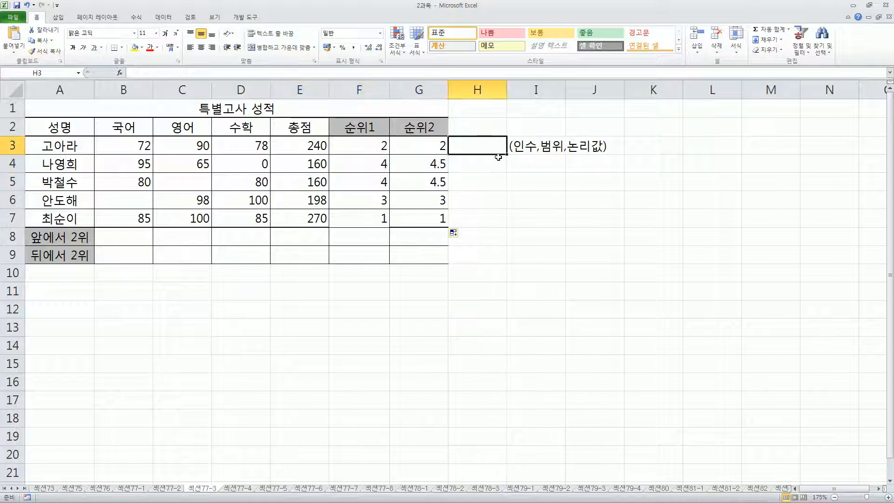
text(=)
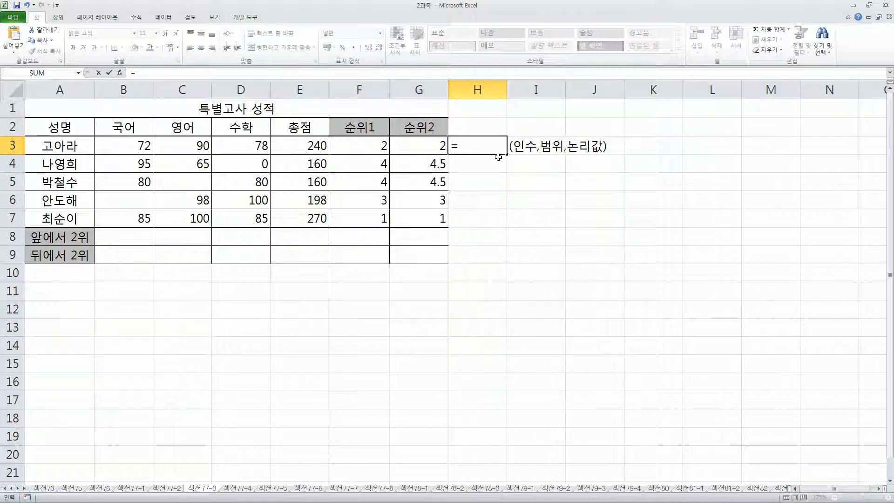
text(rank()
key(Left)
key(Left)
key(Left)
text(,)
key(Left)
key(Left)
key(Left)
key(shift+Down)
key(shift+Down)
key(shift+Down)
key(shift+Down)
text())
key(BackSpace)
key(F4)
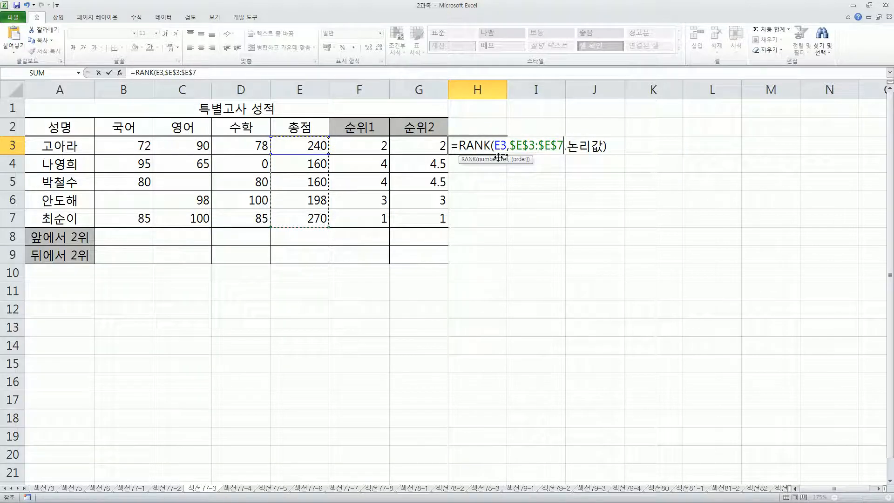
Step: Complete H3 as =RANK(E3,$E$3:$E$7,1) for ascending order and fill the formula down to H7
text(,)
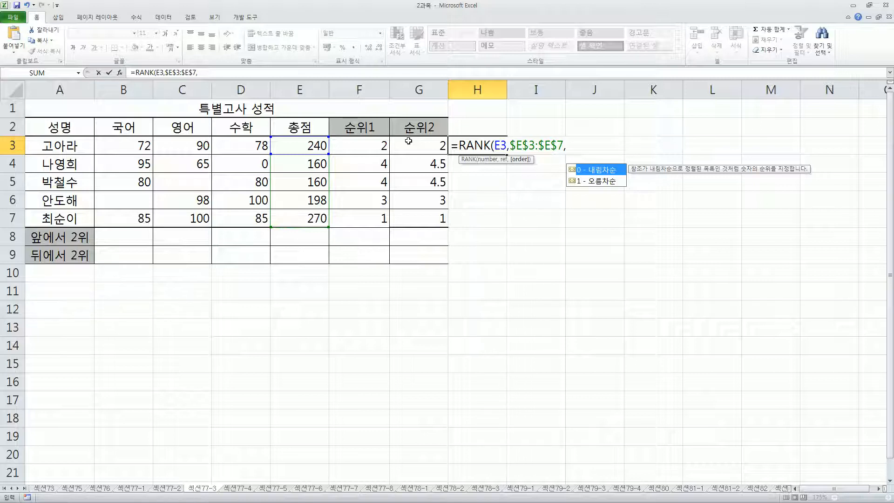
text())
key(Return)
key(Up)
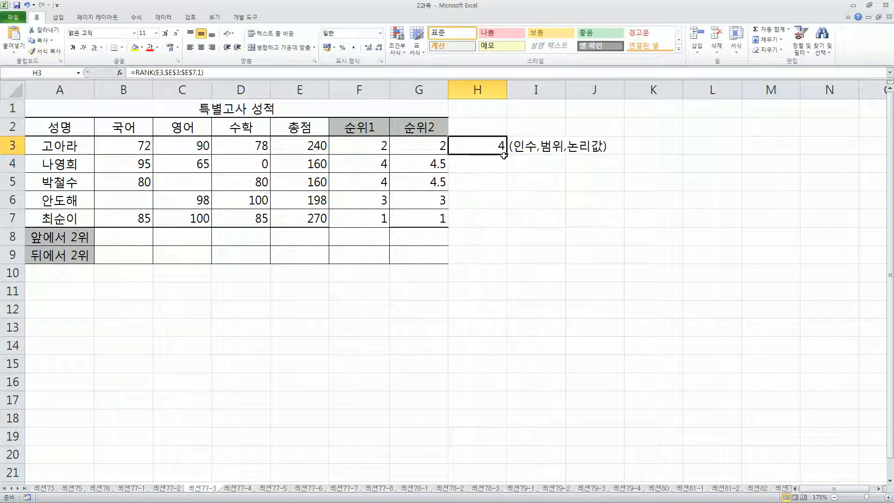
drag(504, 155, 510, 228)
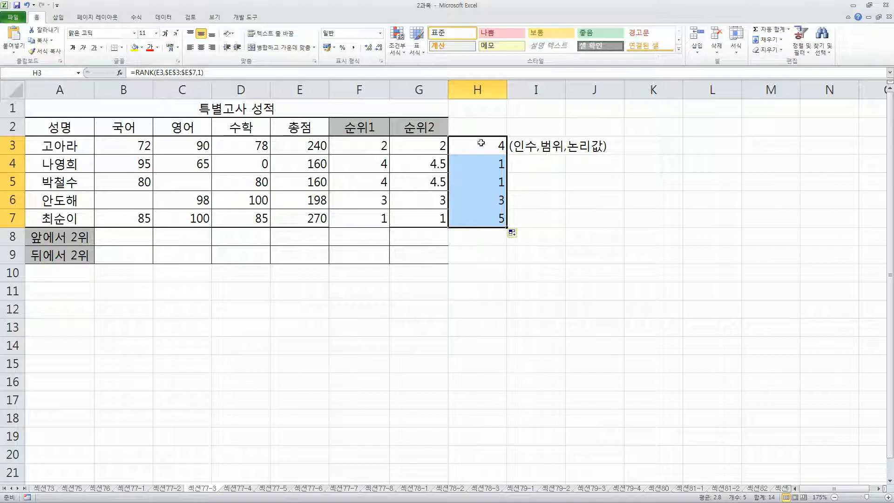
Step: Mark the 총점 values in red along with the lowest and highest scores' ranks in column H, and clear the marks
drag(292, 136, 340, 227)
drag(307, 164, 332, 189)
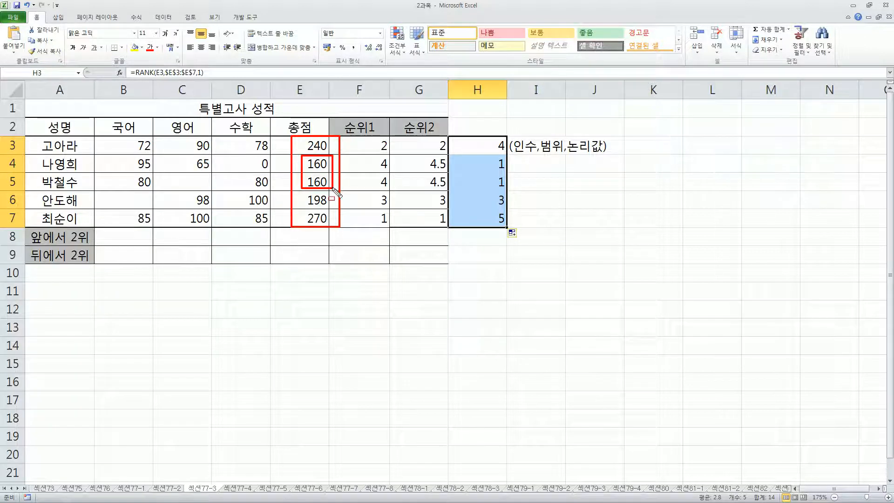
drag(491, 157, 511, 185)
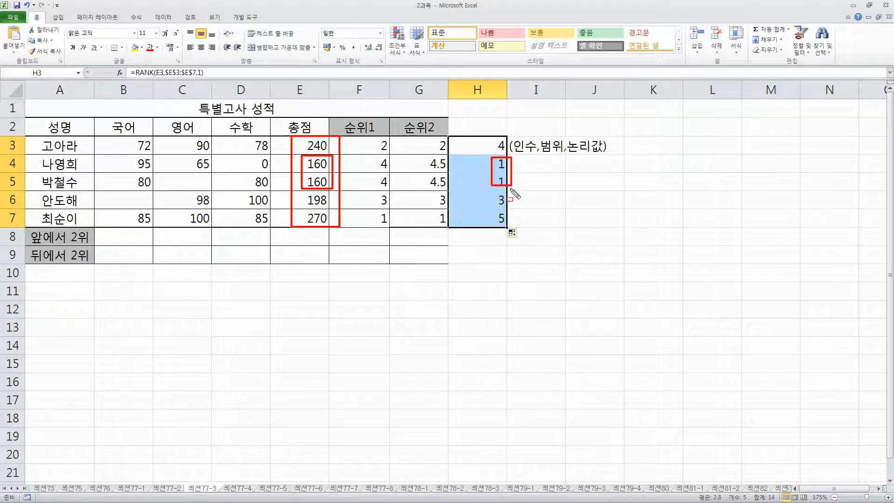
drag(301, 212, 331, 230)
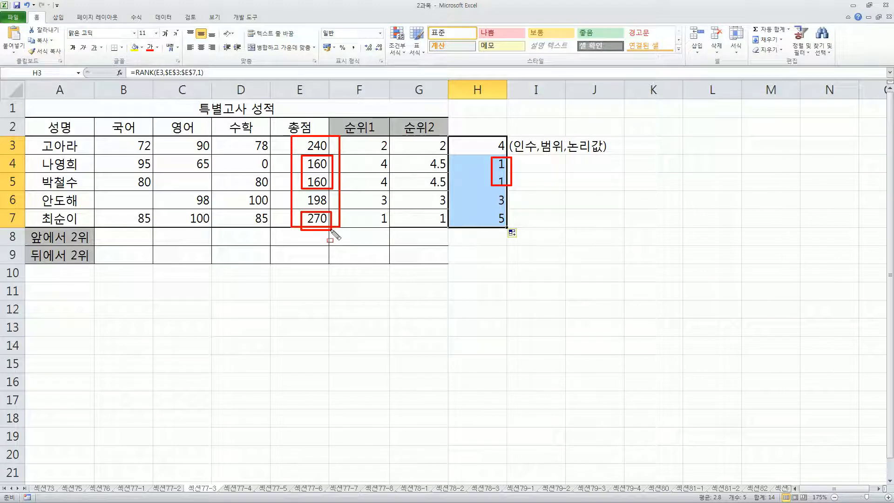
drag(489, 208, 513, 232)
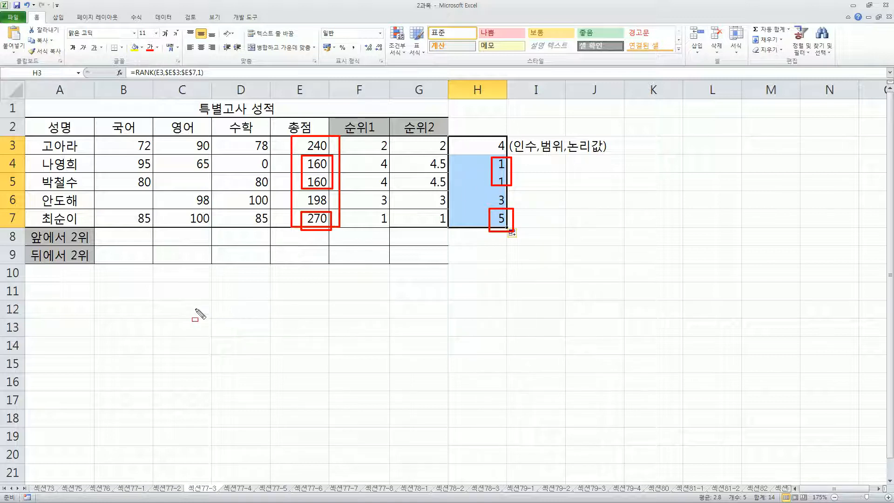
key(Escape)
Step: Enter =LARGE(B3:B7,2) in the 국어 cell of the 앞에서 2위 row, B8
click(121, 243)
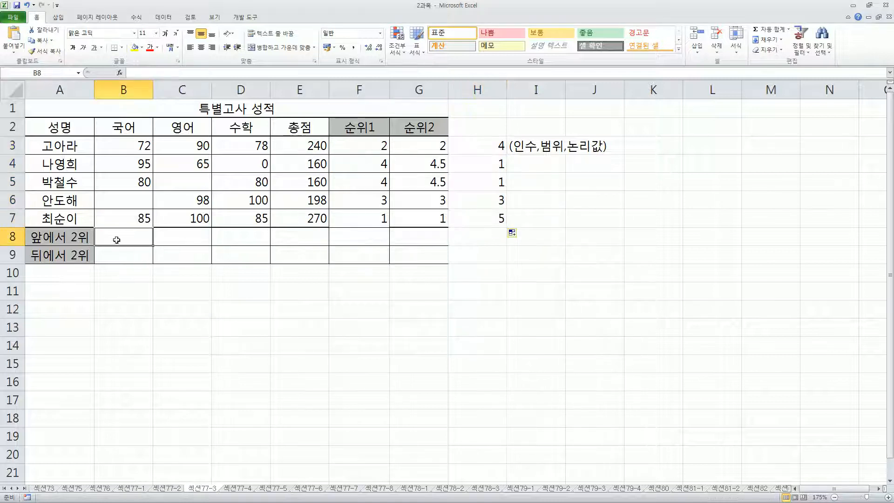
text(=)
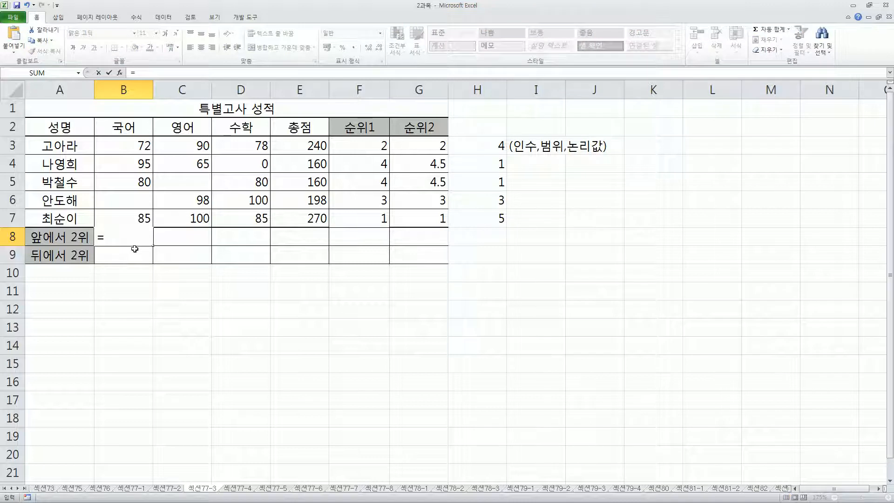
text(la)
double_click(125, 253)
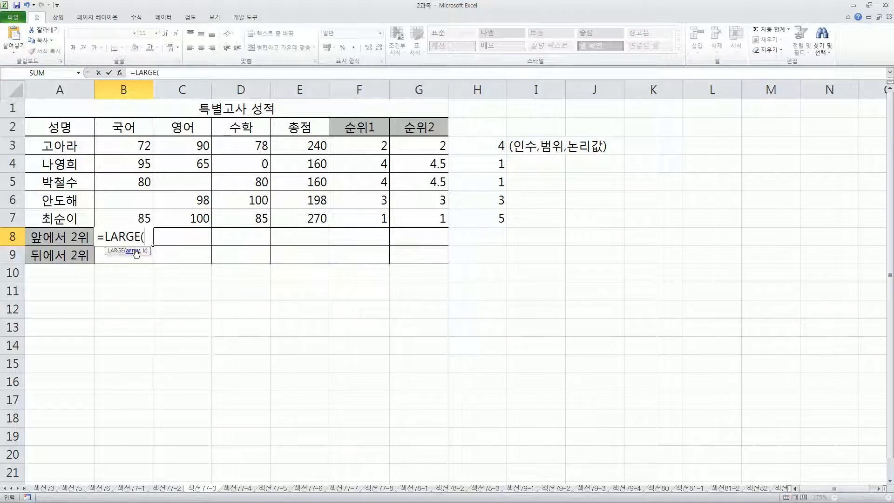
key(Up)
key(shift+Up)
key(shift+Up)
key(shift+Up)
key(shift+Up)
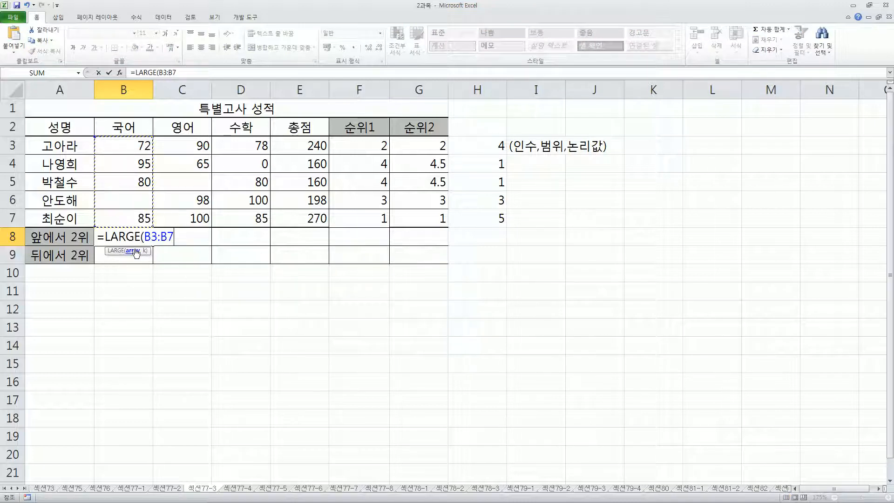
text(,2)
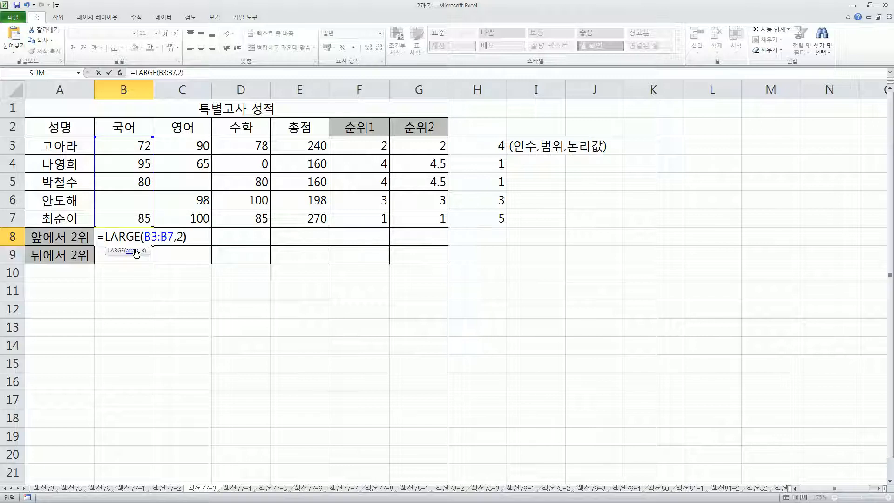
text())
key(Return)
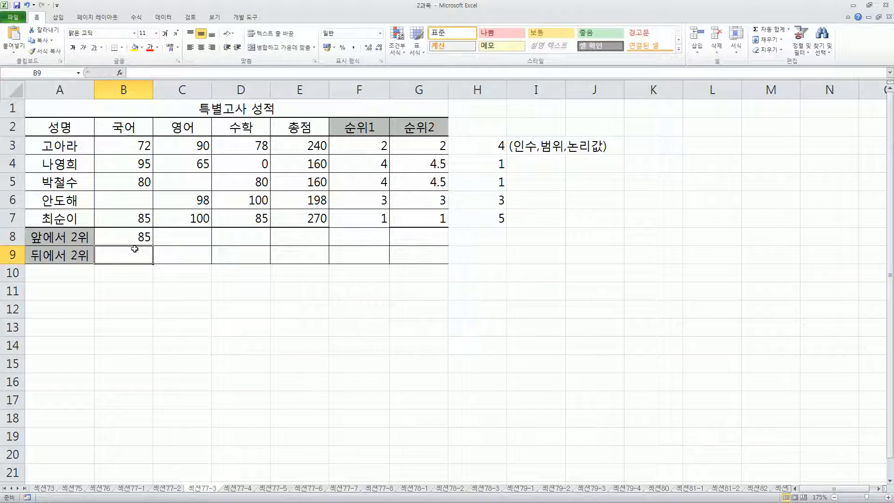
Step: Check the LARGE result against the 국어 scores and fill the B8 formula across to E8
drag(144, 218, 144, 150)
click(144, 218)
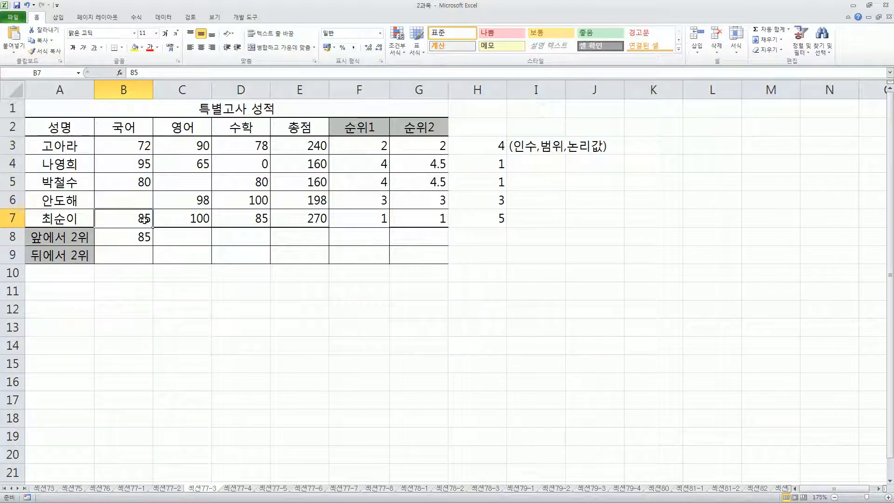
click(144, 235)
drag(153, 246, 305, 249)
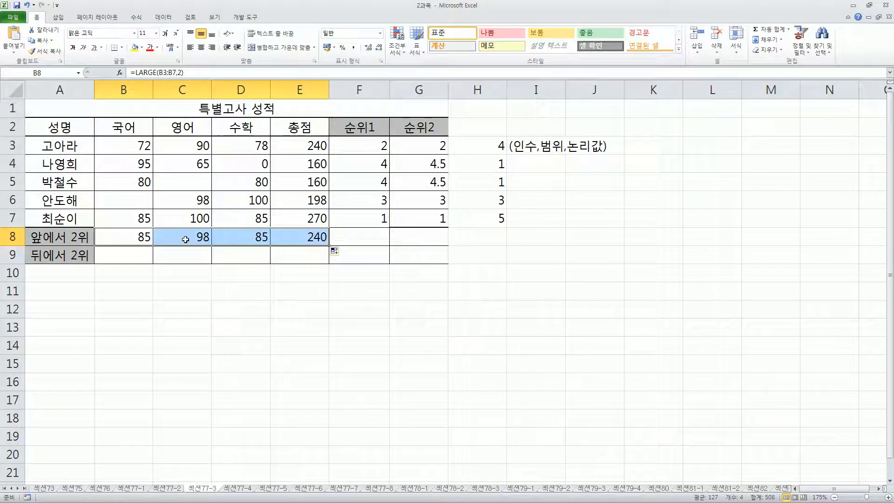
Step: Enter =SMALL(B3:B7,2) in the 국어 cell of the 뒤에서 2위 row, B9
click(136, 257)
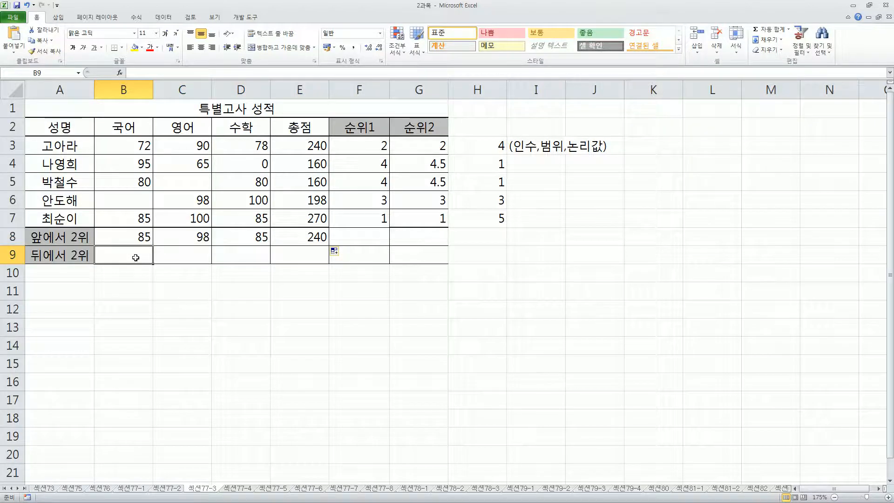
text(=sa)
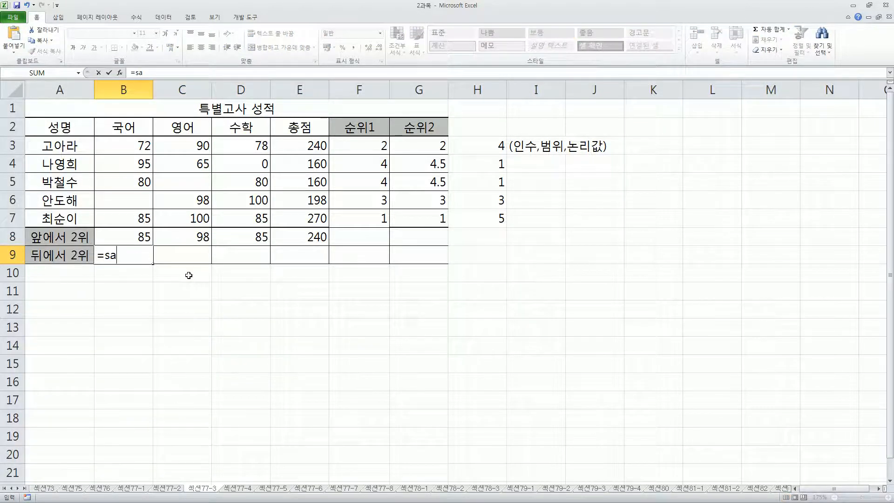
key(BackSpace)
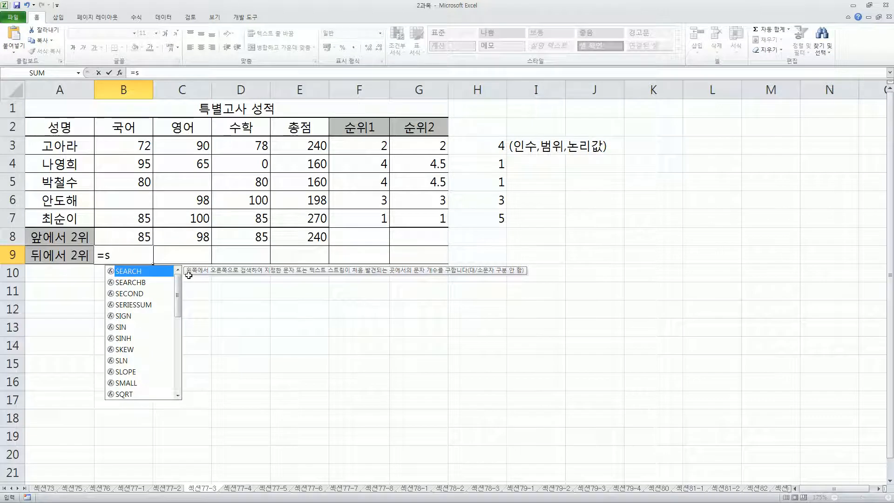
text(mall()
key(Up)
key(Up)
key(shift+Up)
key(shift+Up)
key(shift+Up)
key(shift+Up)
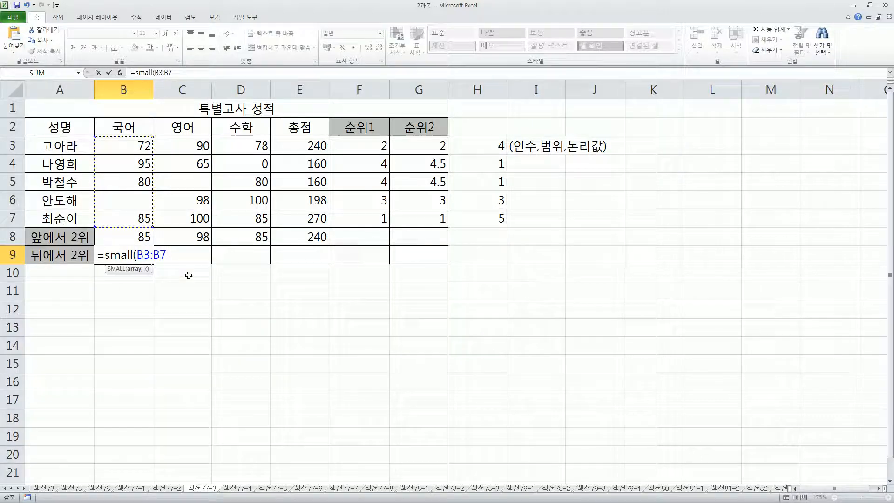
text(,)
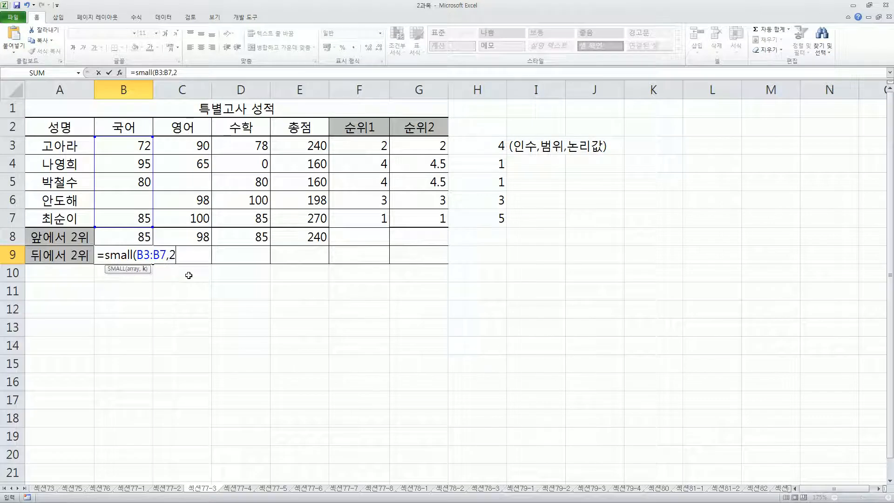
text(2))
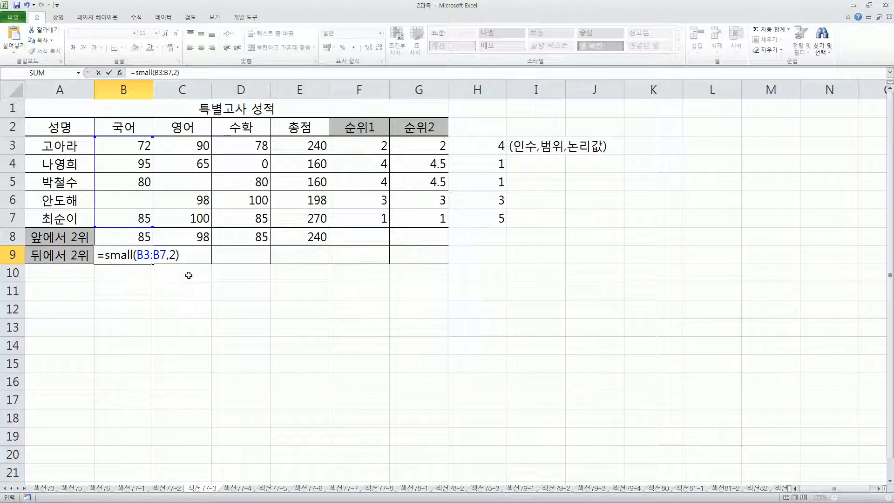
key(Return)
key(Up)
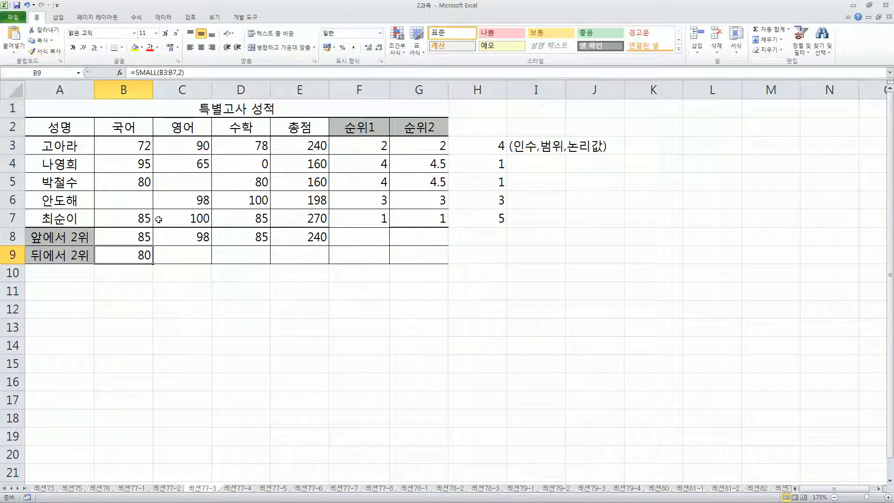
Step: Check the SMALL result against the 국어 scores and fill the B9 formula across to E9
drag(142, 218, 151, 153)
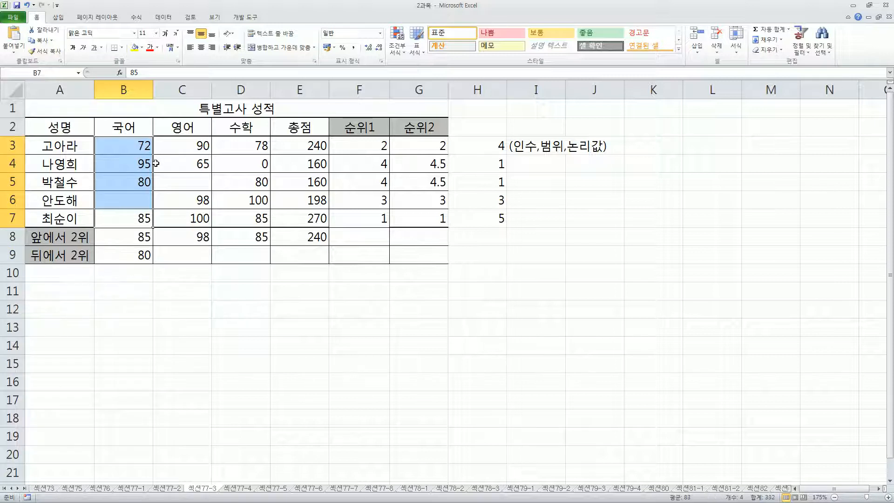
click(144, 256)
drag(153, 263, 316, 260)
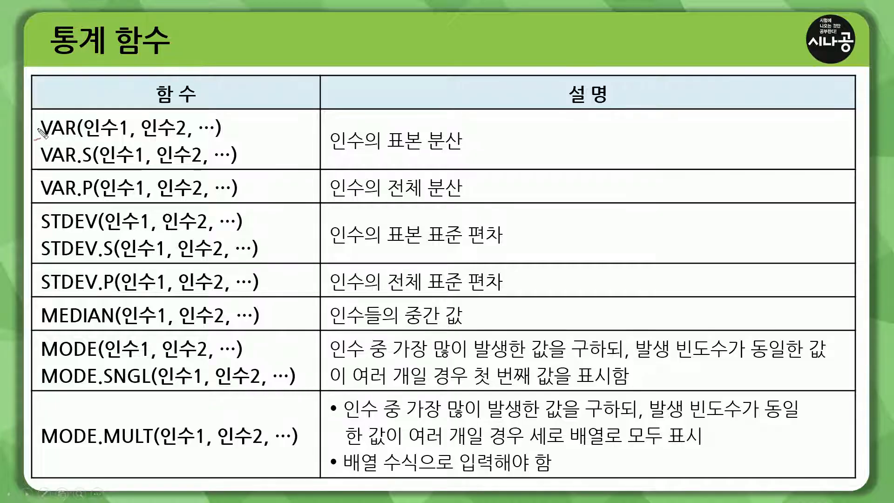
mouse_move(37, 126)
mouse_down()
mouse_move(21, 279)
mouse_move(36, 294)
mouse_up()
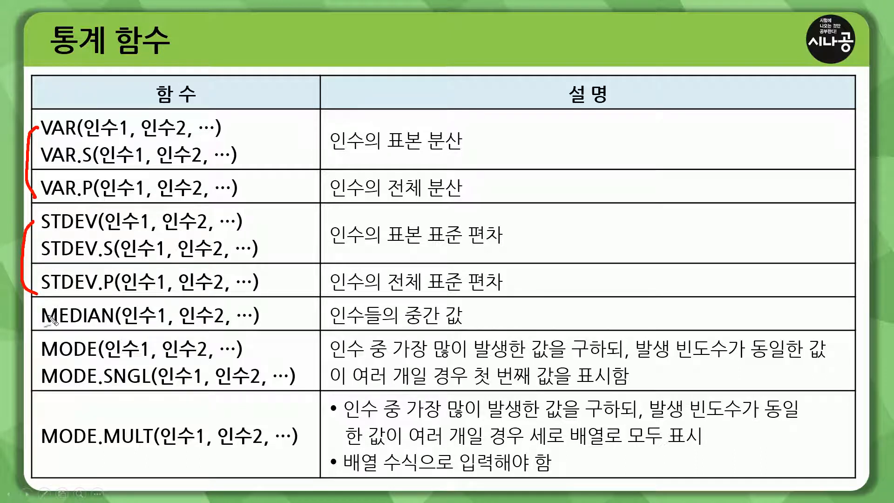
click(31, 316)
mouse_move(34, 346)
mouse_down()
mouse_move(26, 405)
mouse_move(41, 439)
mouse_up()
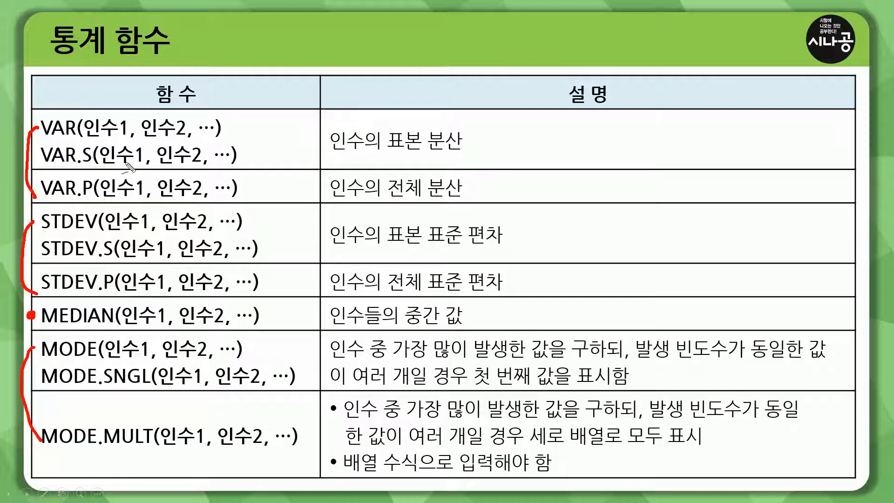
drag(429, 155, 463, 154)
drag(429, 200, 463, 199)
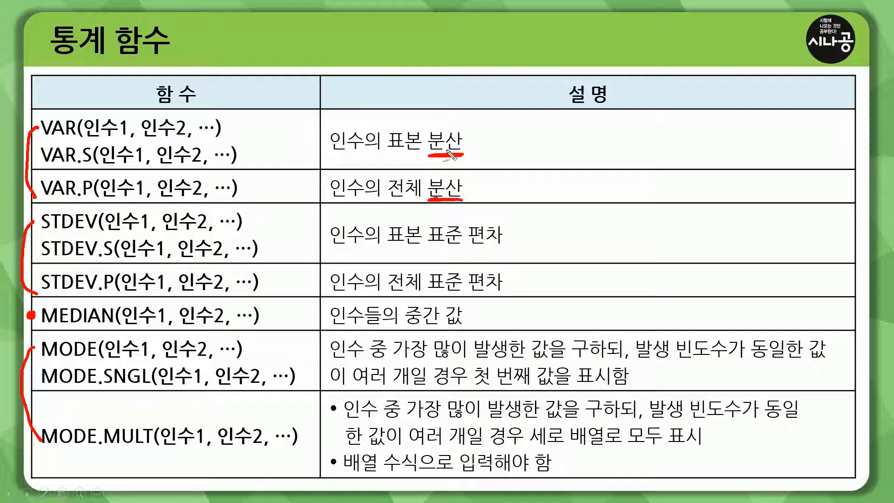
mouse_move(422, 159)
mouse_down()
mouse_move(394, 161)
mouse_move(437, 173)
mouse_up()
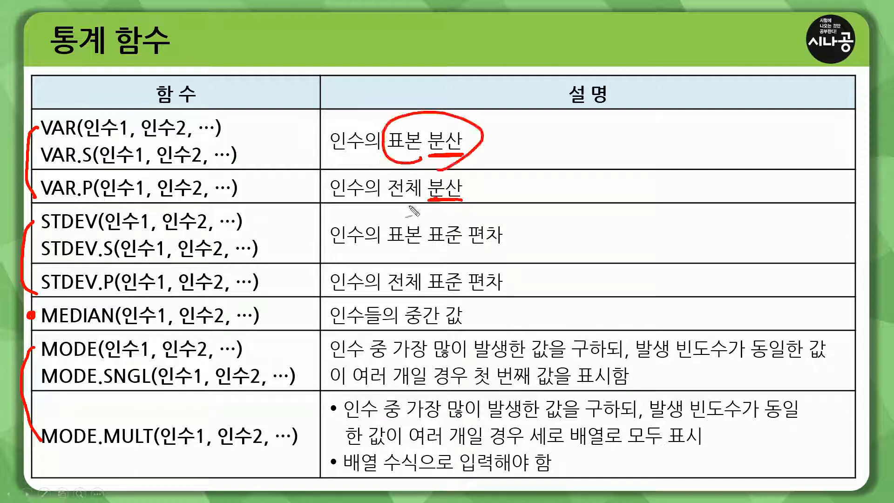
drag(458, 207, 449, 210)
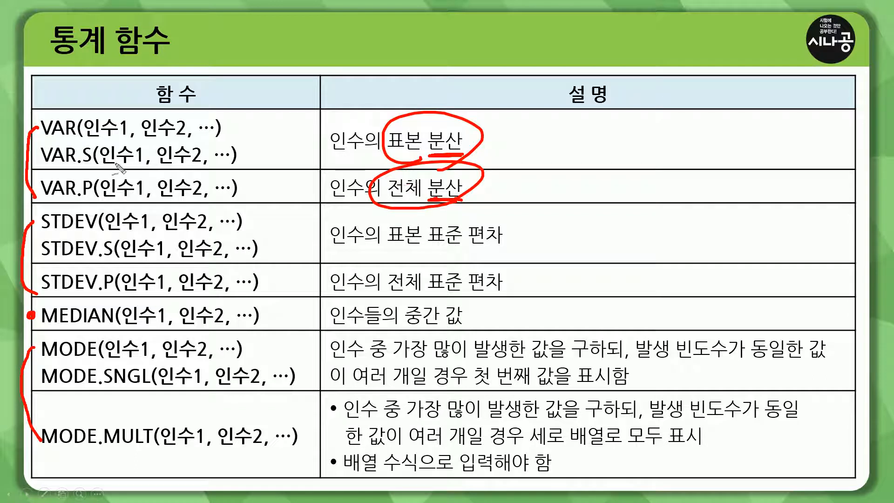
drag(44, 138, 76, 138)
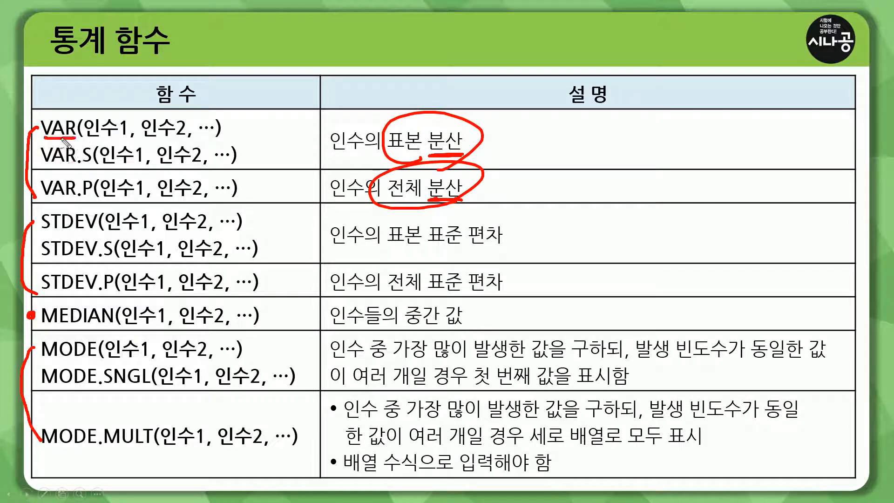
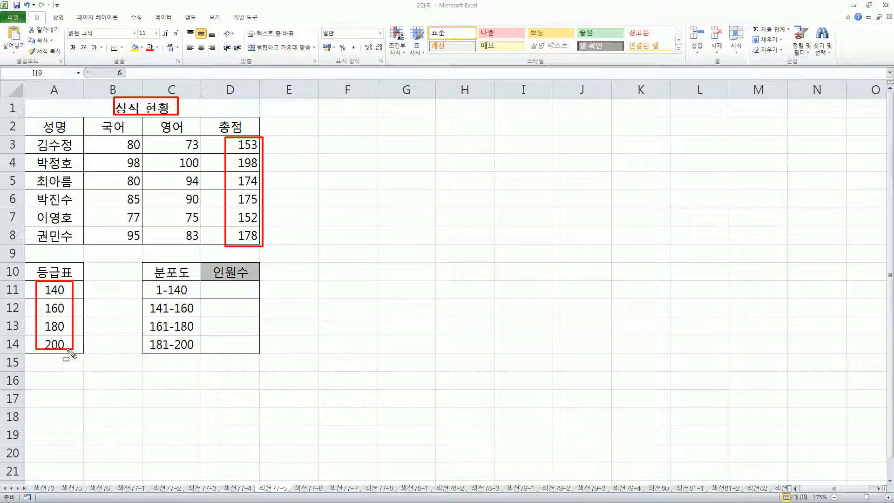
Step: Enter the array formula =FREQUENCY(D3:D8,A11:A14) in the 인원수 cells D11:D14
drag(208, 286, 255, 351)
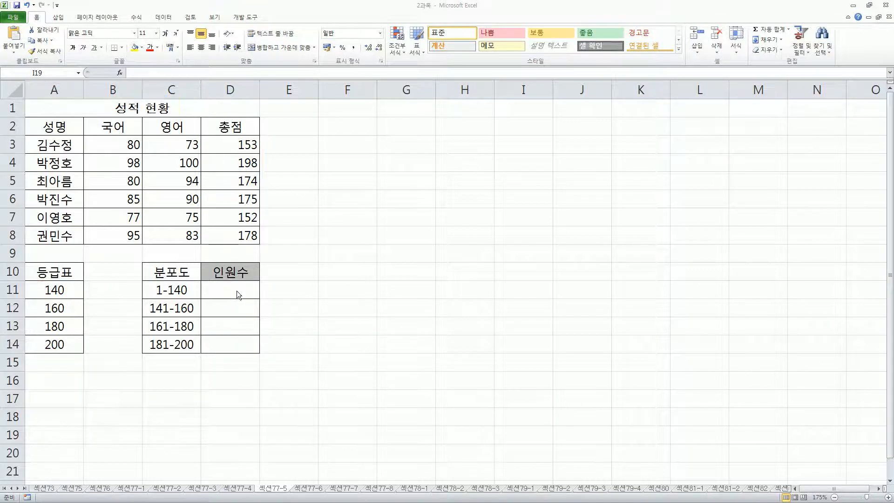
drag(228, 290, 229, 337)
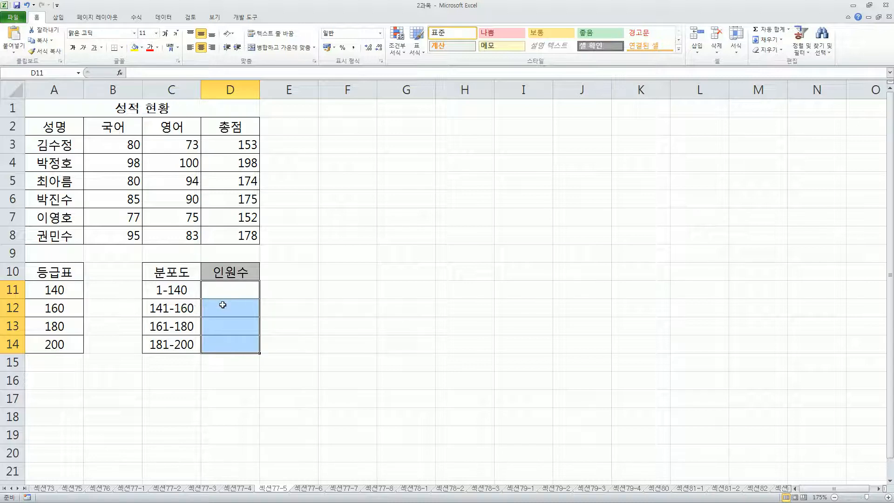
text(=)
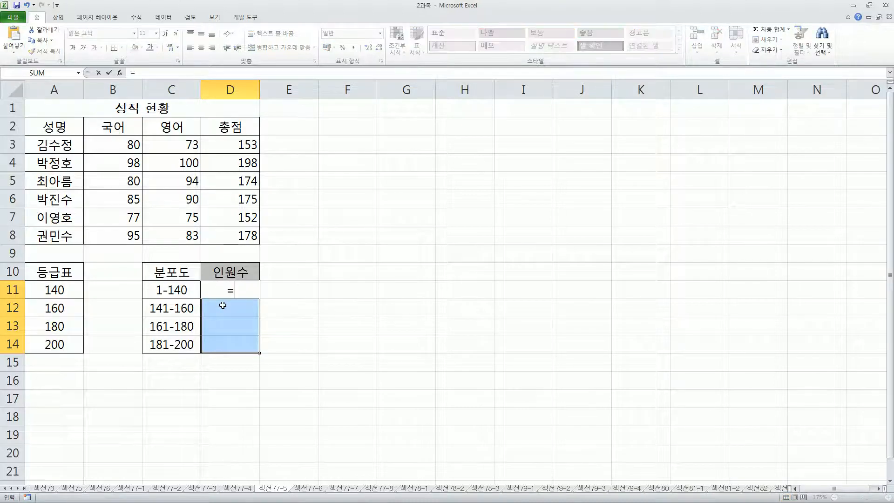
text(fr)
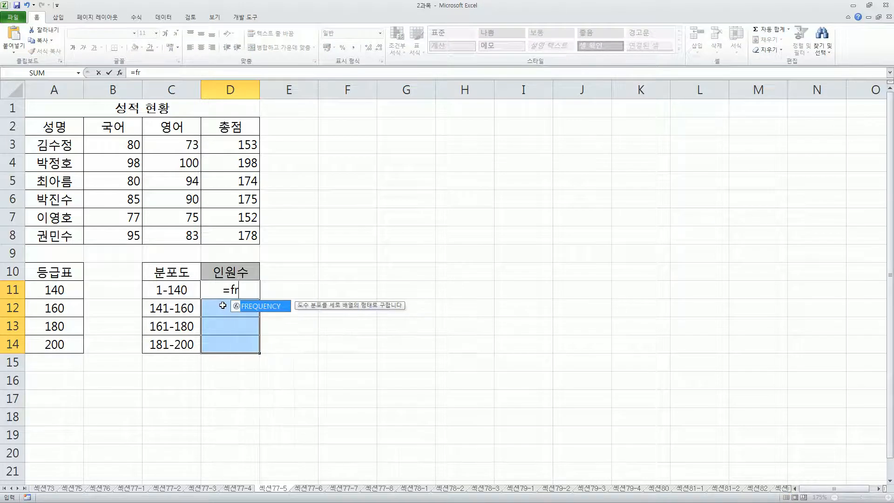
key(Tab)
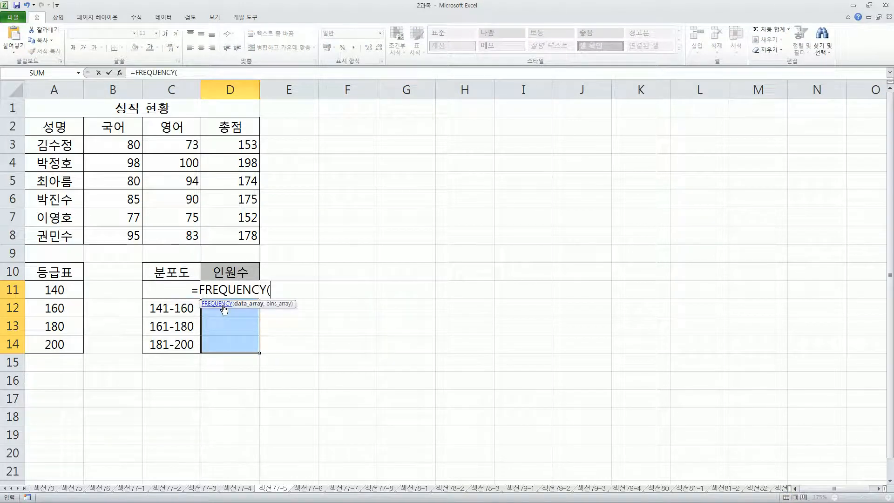
drag(237, 142, 244, 235)
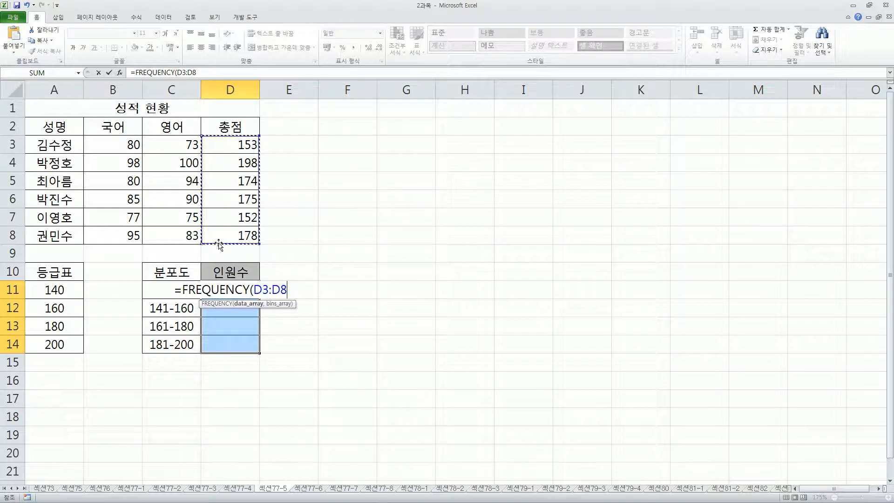
text(,)
click(55, 291)
drag(55, 291, 66, 343)
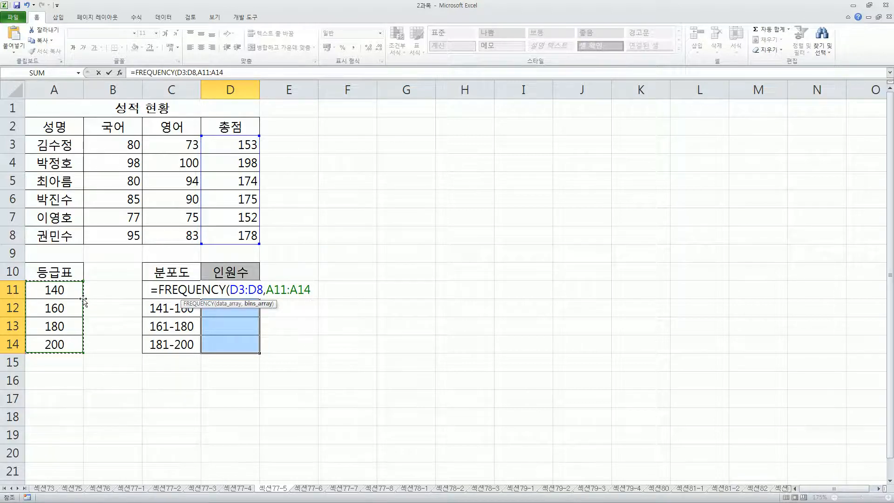
text())
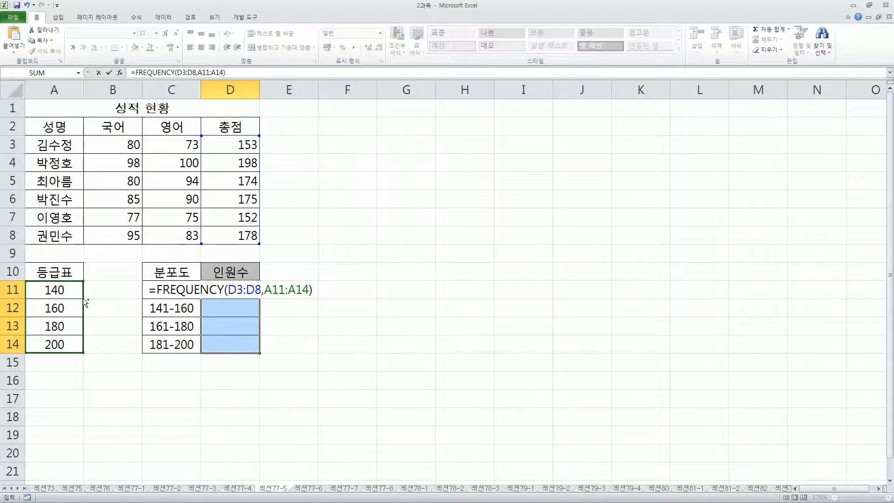
key(ctrl+shift+Return)
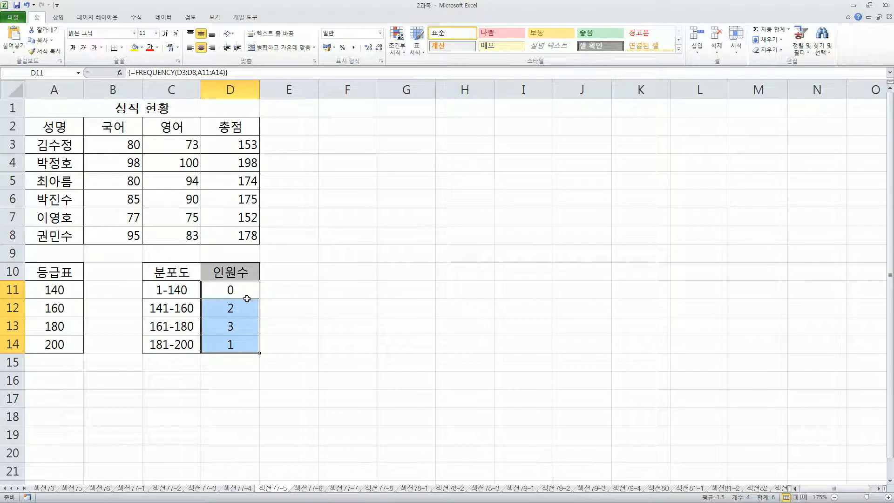
Step: Check the FREQUENCY array results in the 인원수 column against the 총점 scores
click(214, 142)
click(224, 287)
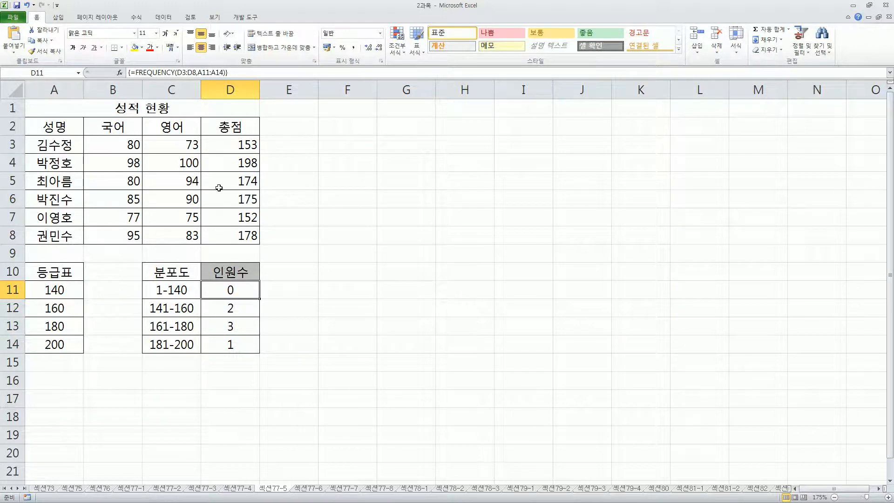
drag(235, 293, 240, 340)
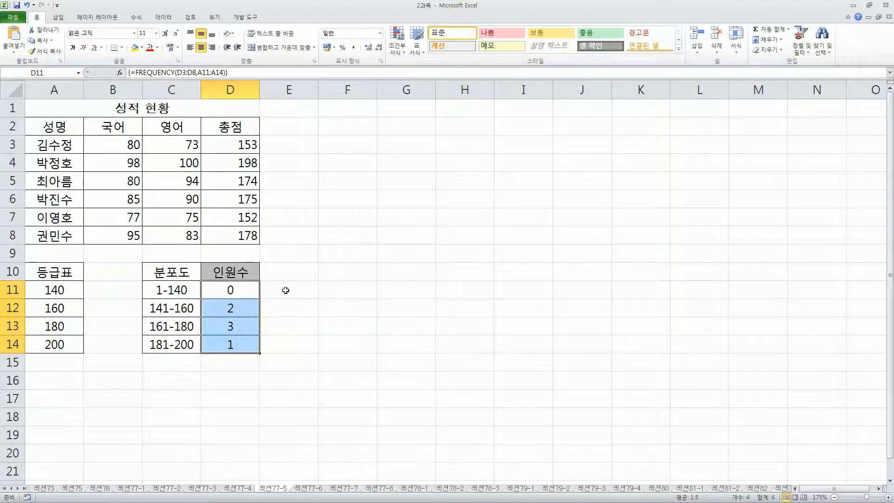
click(332, 289)
drag(238, 290, 237, 341)
Step: On sheet 섹션77-6, enter =GEOMEAN(B3:B8) in the 국어 cell of the 기하평균 row, B9, and fill it across to E9
click(310, 488)
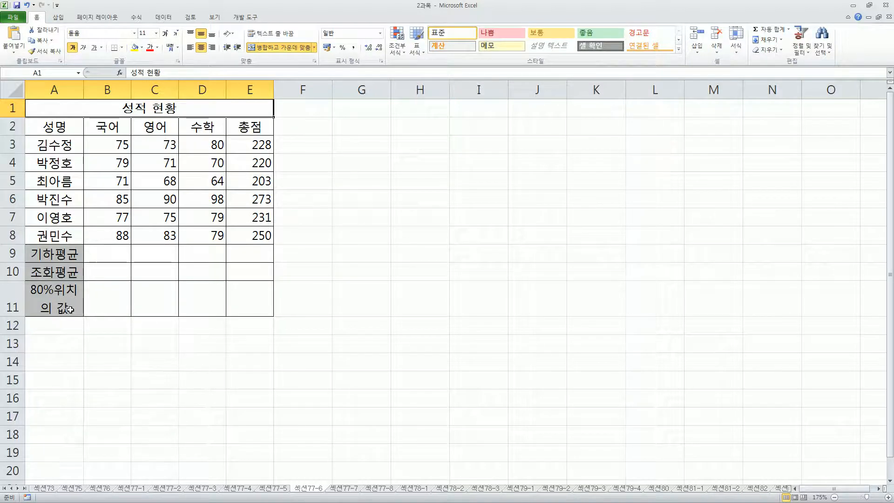
click(105, 253)
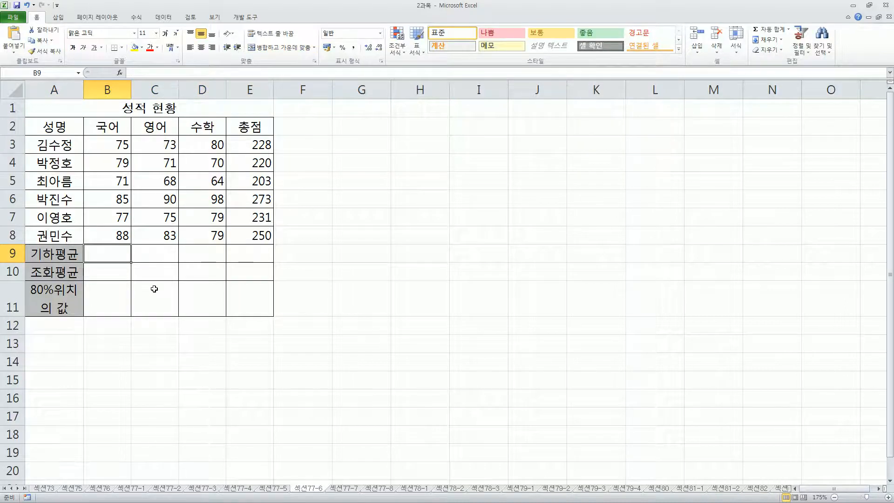
text(=)
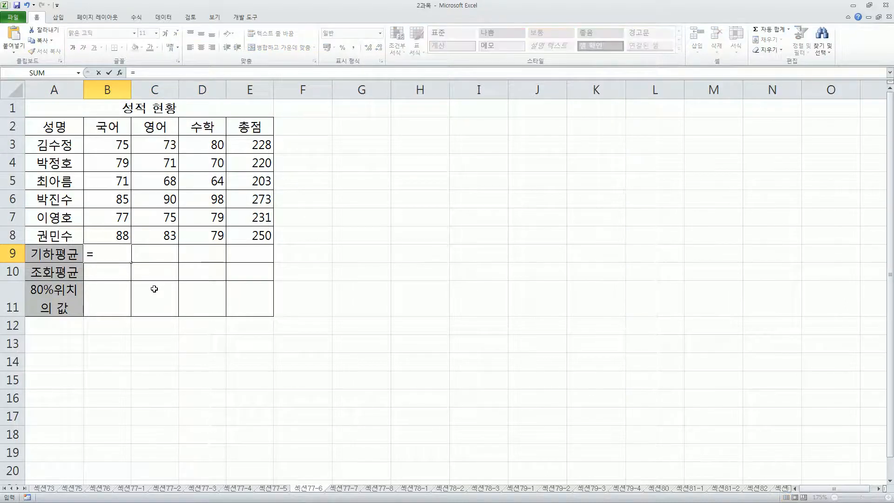
text(geom)
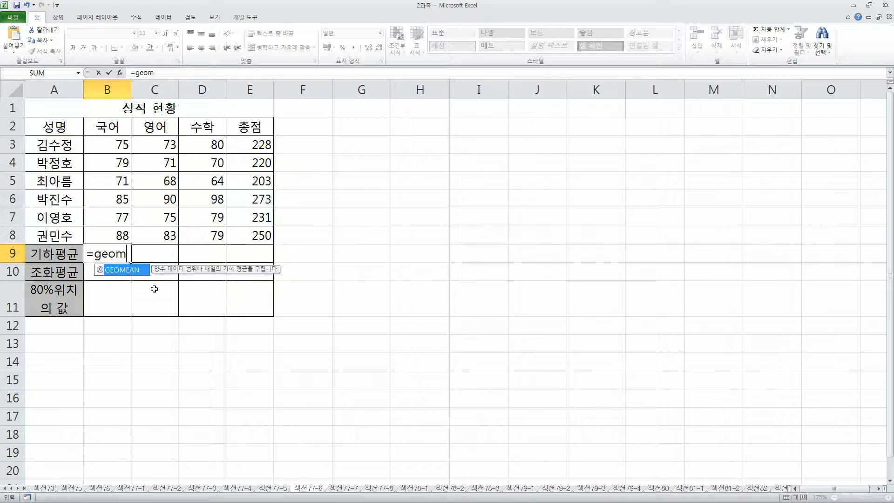
text(ean()
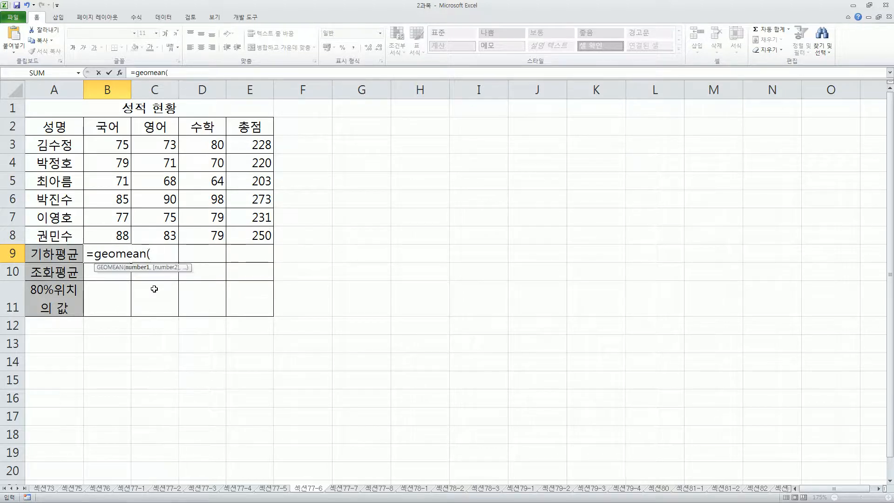
drag(119, 146, 119, 235)
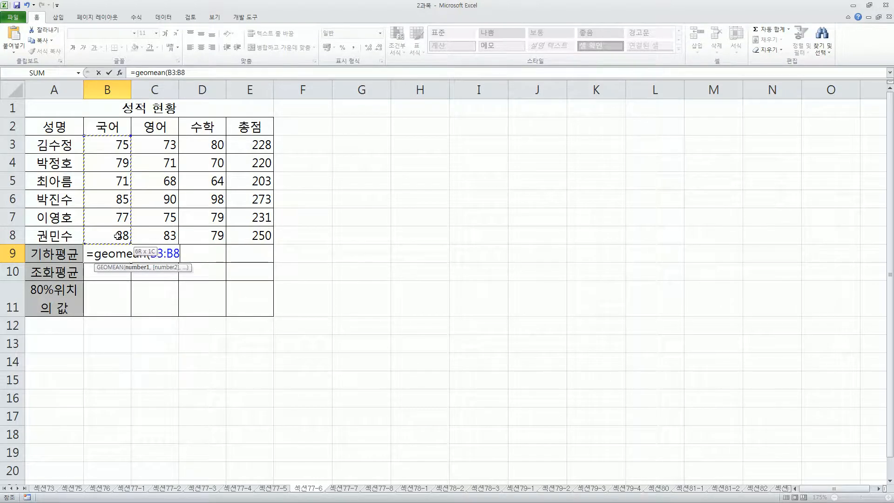
text())
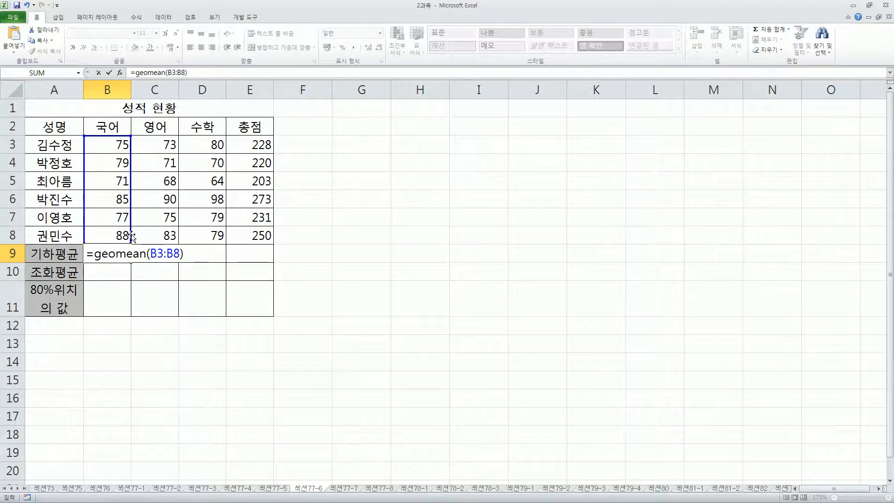
key(Return)
click(116, 255)
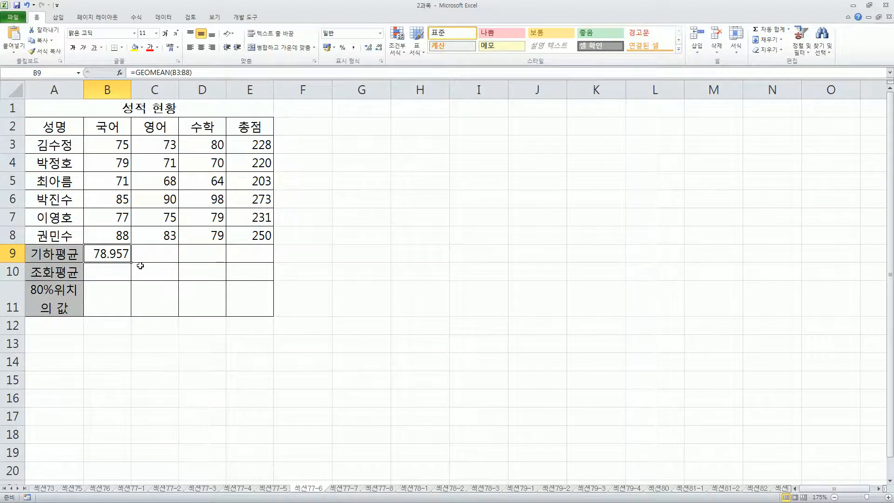
drag(132, 263, 247, 256)
Step: Enter =HARMEAN(B3:B8) in the 국어 cell of the 조화평균 row, B10, and fill it across to E10
click(93, 273)
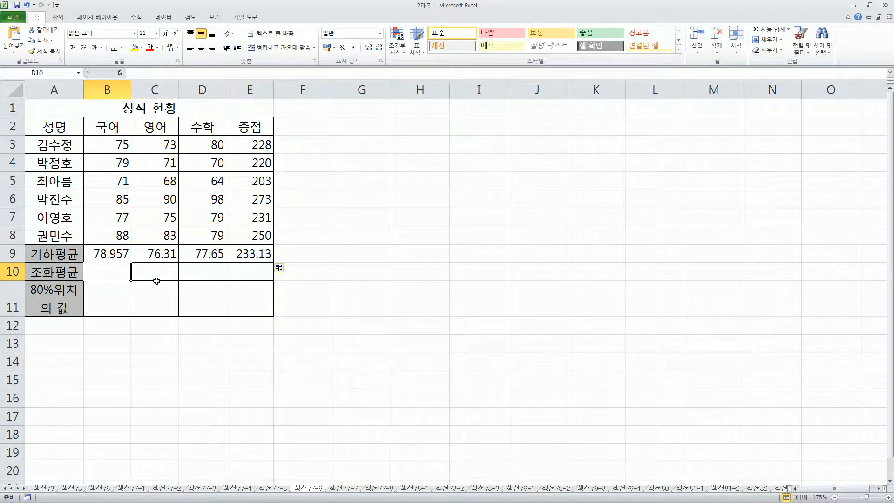
text(=h)
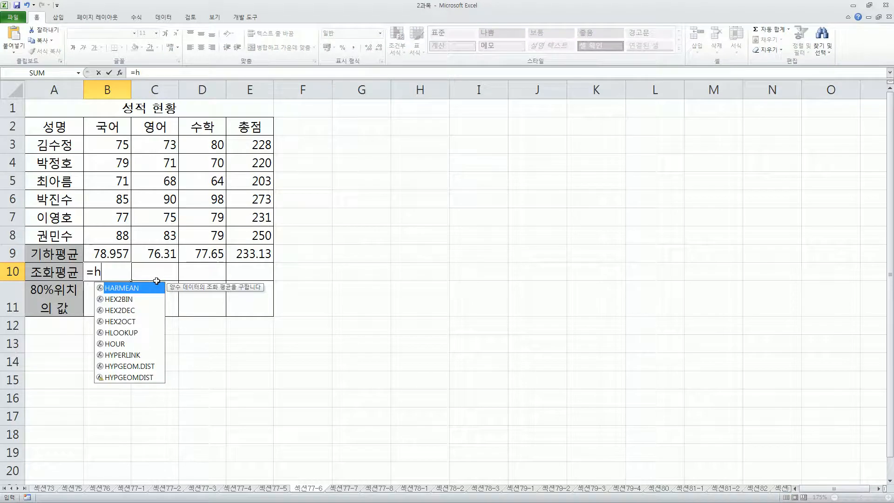
text(armean()
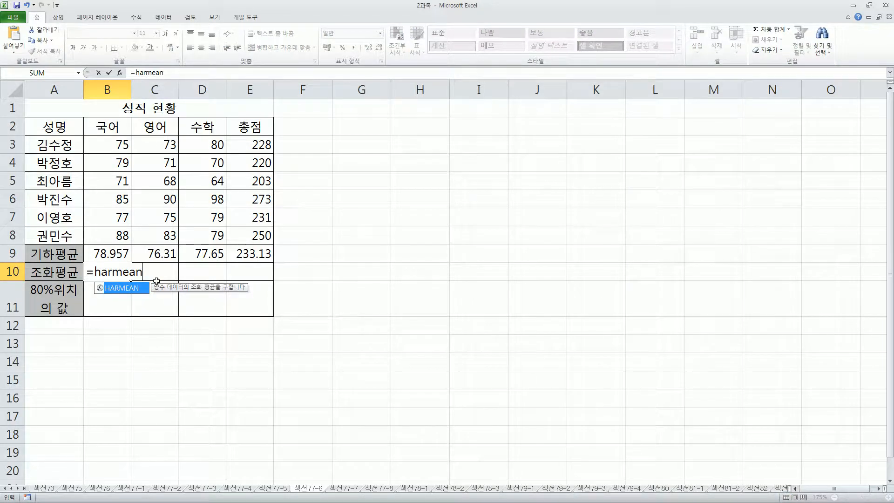
drag(120, 234, 120, 147)
text())
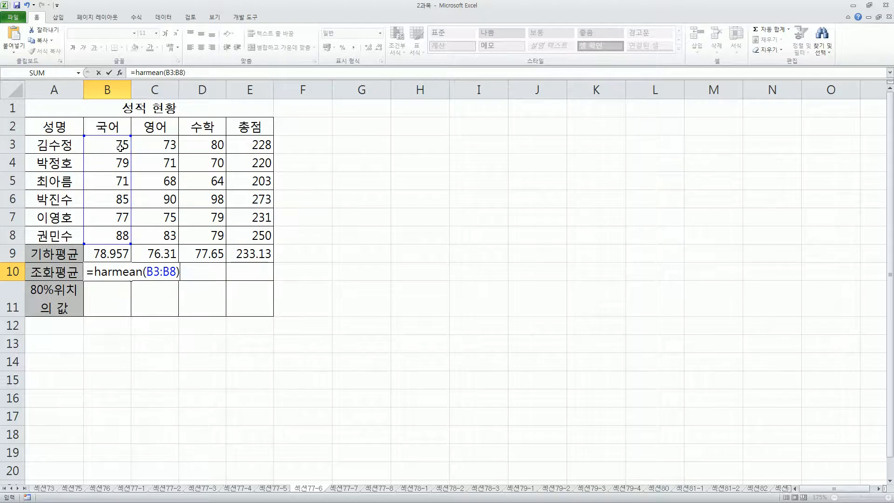
key(Return)
click(114, 272)
drag(131, 280, 254, 280)
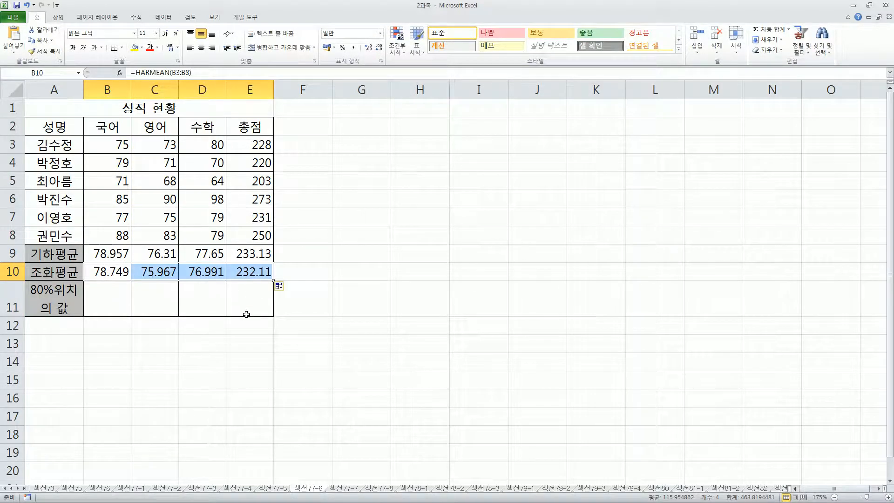
Step: Enter =PERCENTILE.INC(B3:B8,80%) in the 국어 cell of the 80%위치의 값 row, B11
click(118, 306)
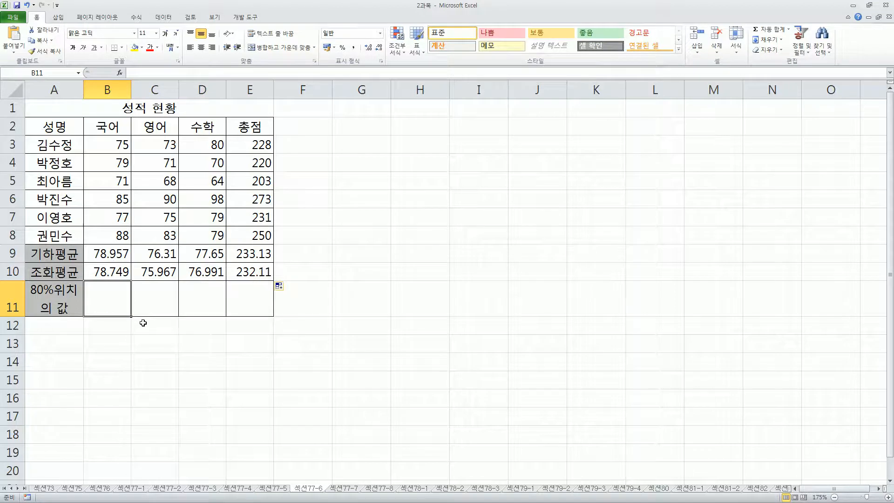
text(=)
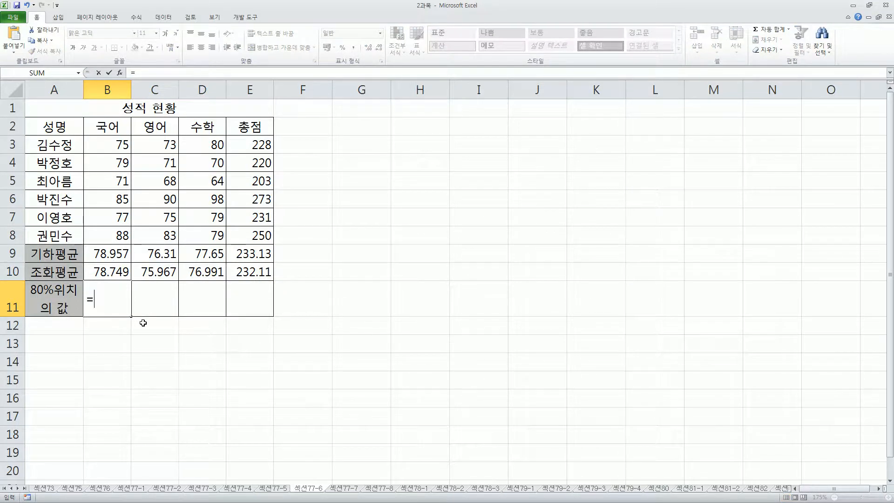
text(per)
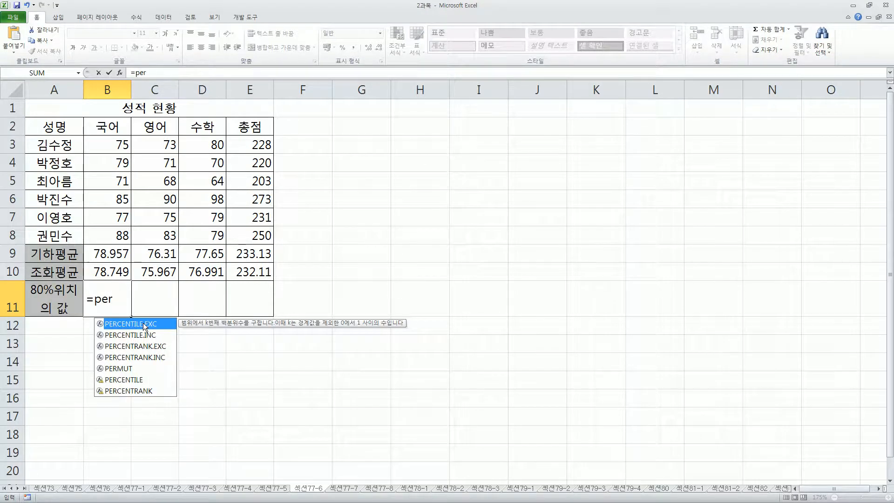
text(cent)
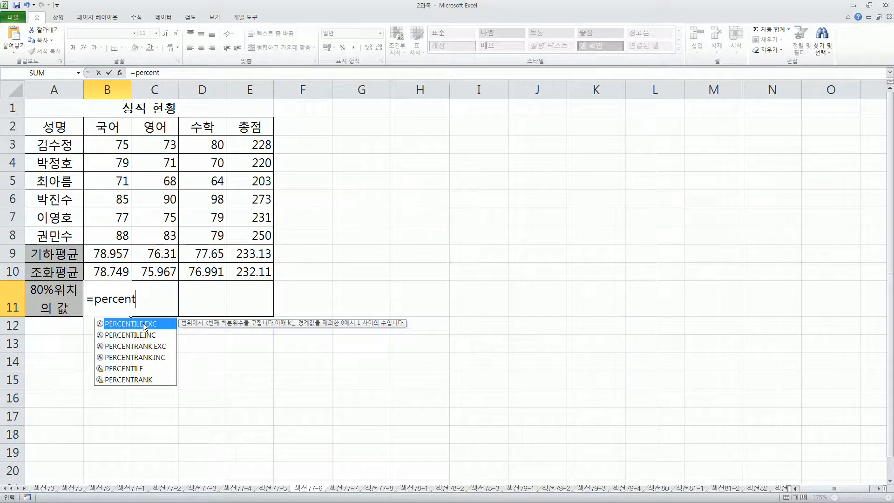
text(ile)
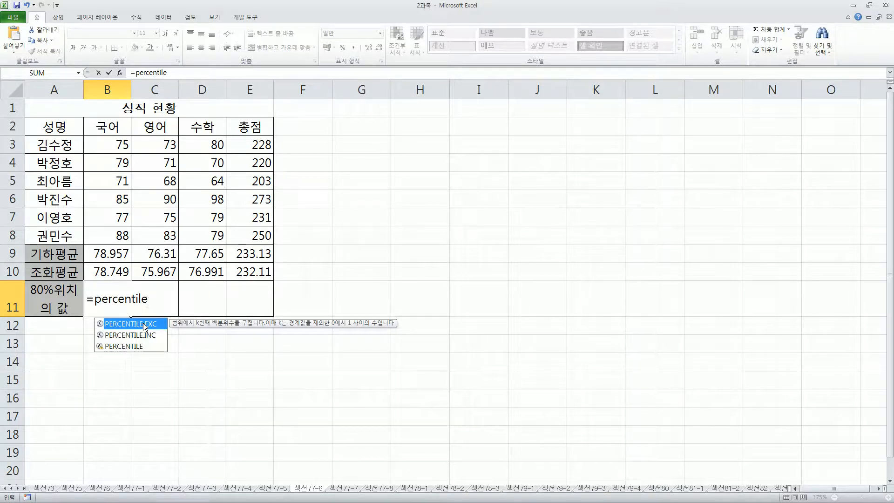
text(.i)
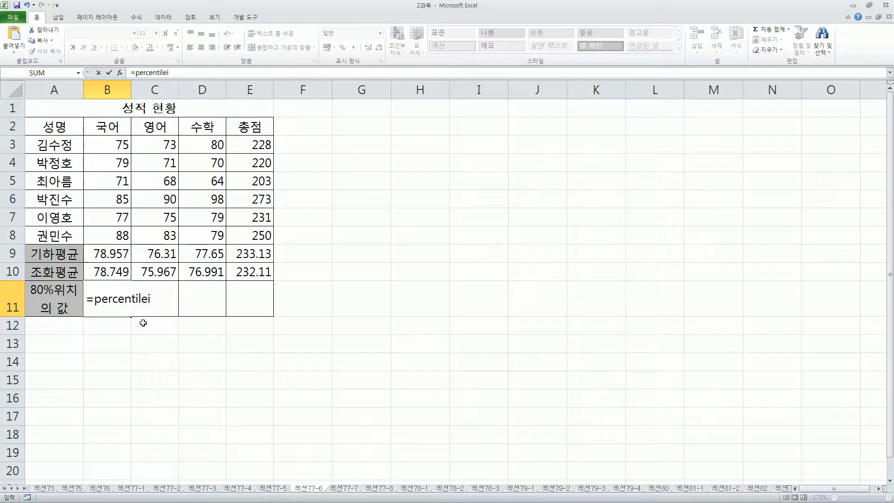
text(nc()
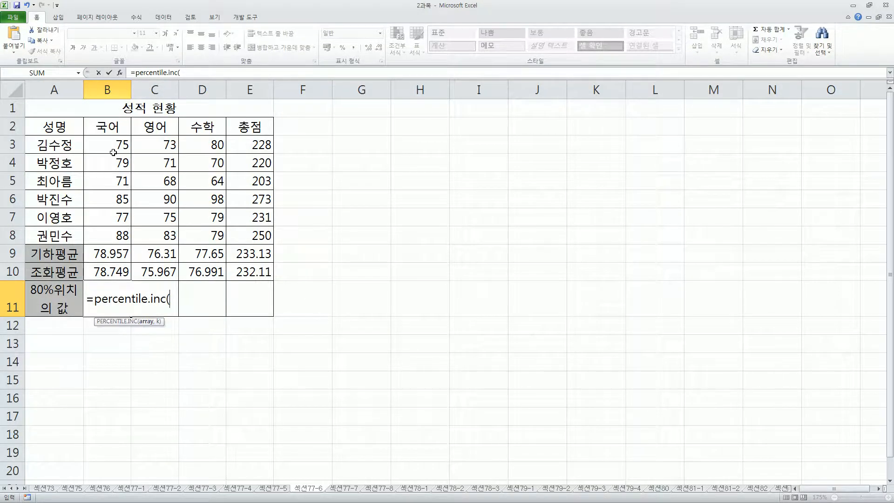
drag(114, 149, 121, 235)
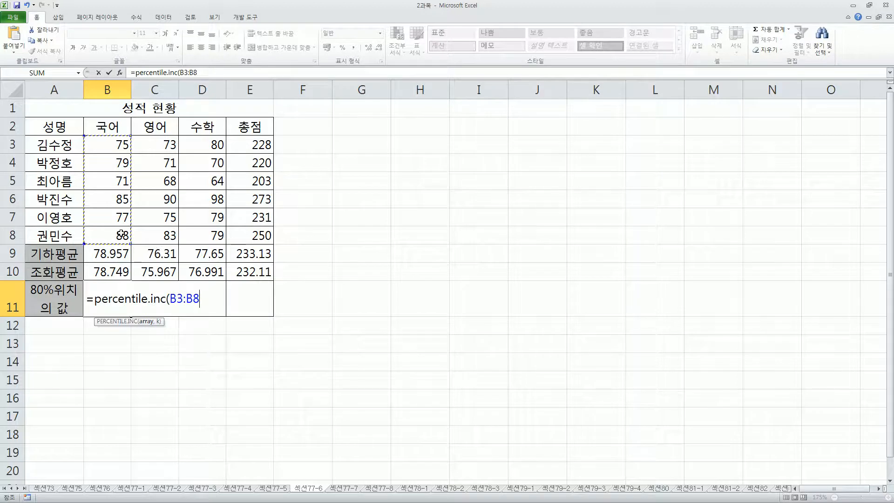
text(,)
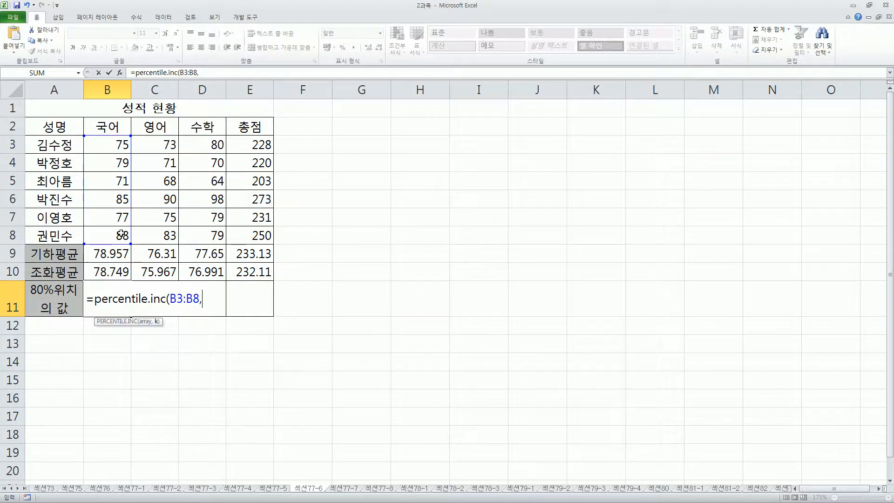
text(80%))
key(Return)
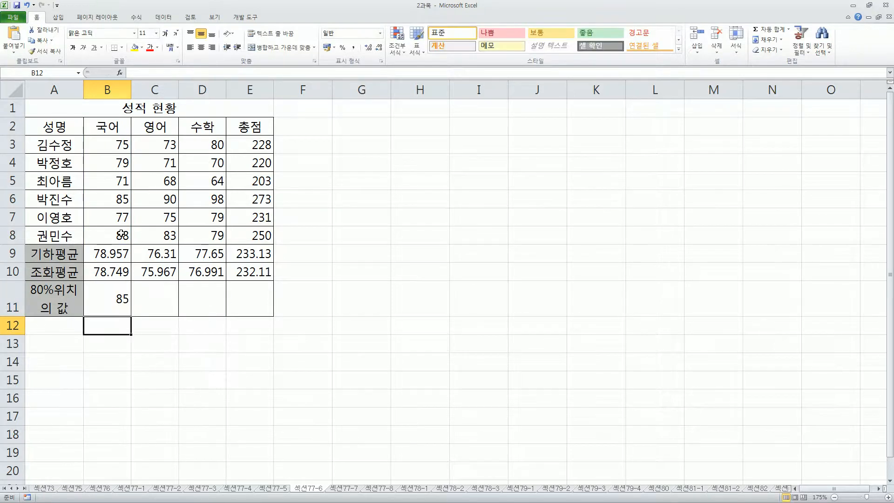
Step: Check the percentile result against the 국어 scores and fill the B11 formula across to E11
drag(117, 227, 120, 144)
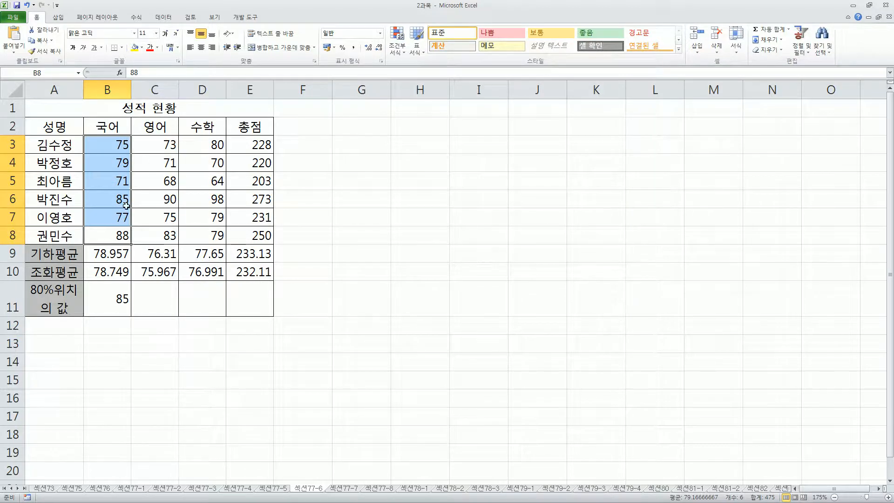
click(118, 299)
drag(131, 316, 273, 316)
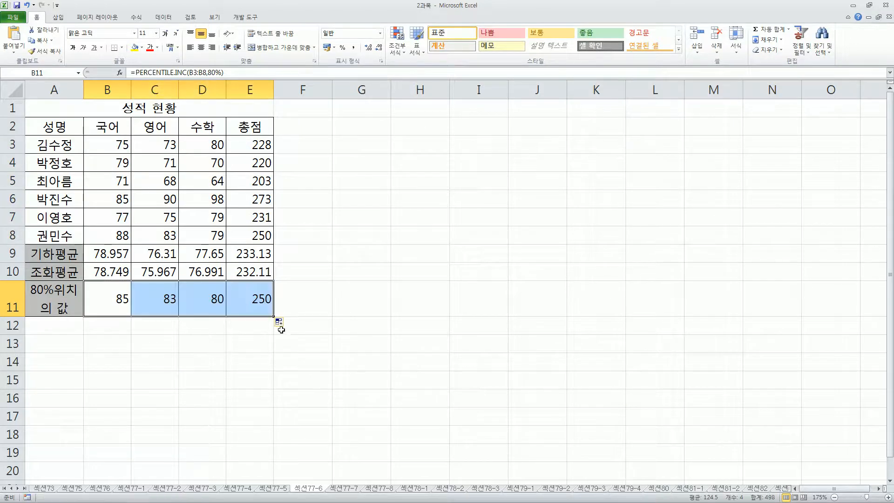
click(249, 338)
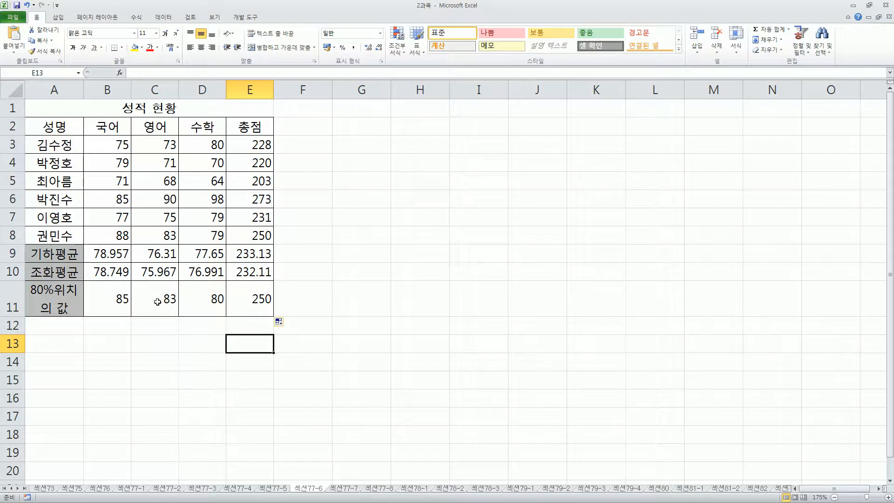